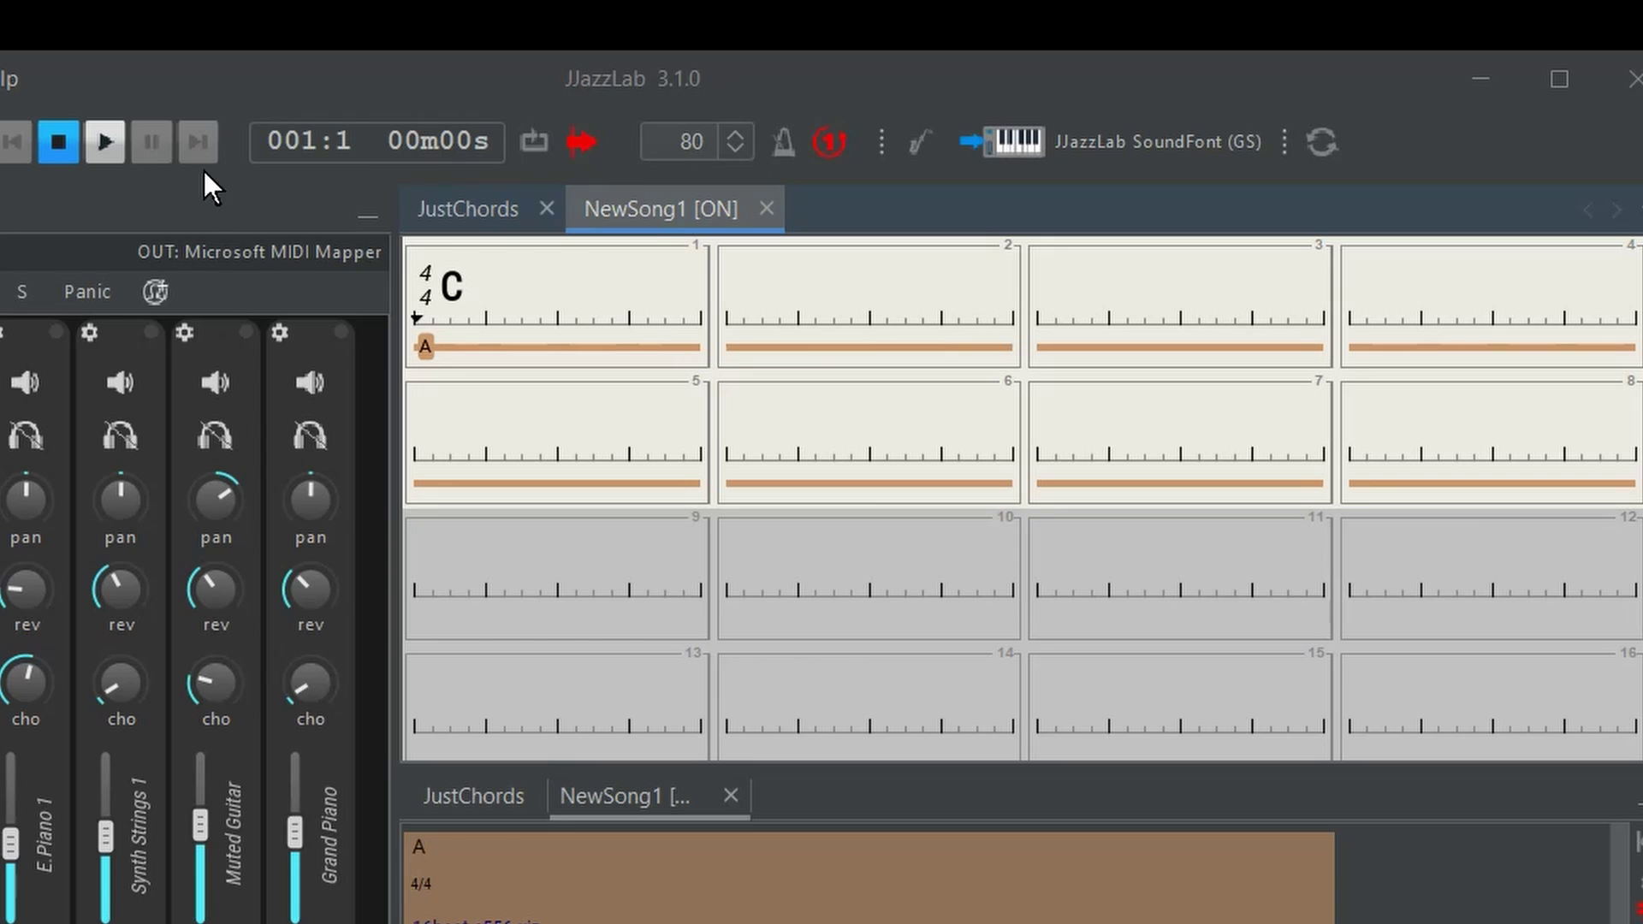
Step: Play the new song's backing, then open part A's 16beat.S556.yjz rhythm for reselection
click(102, 142)
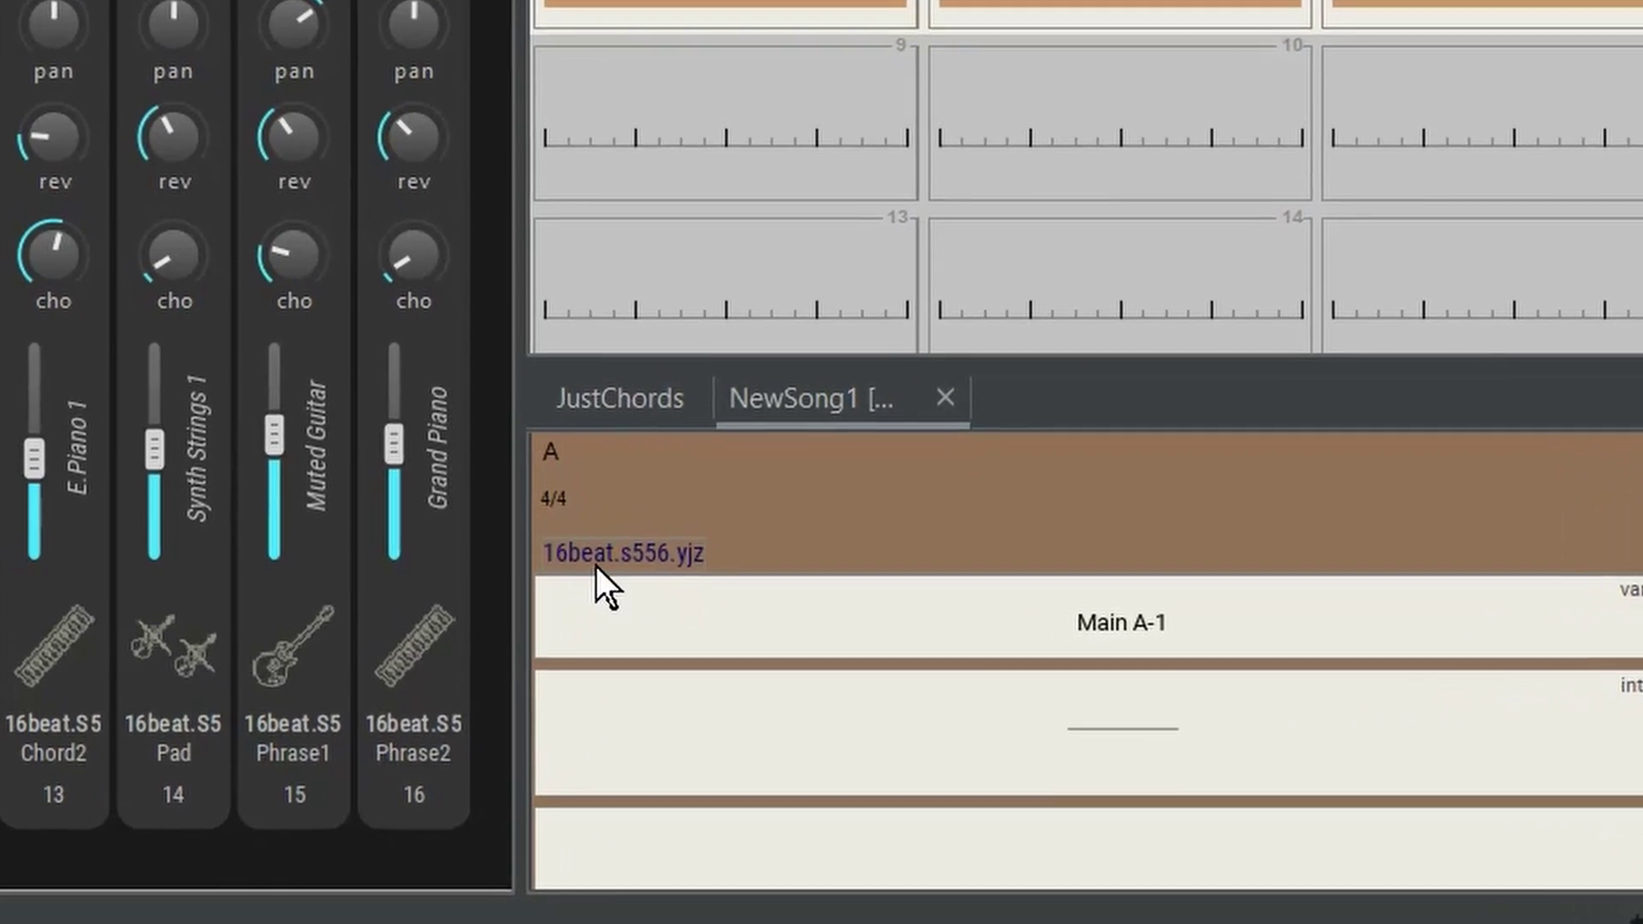
double_click(619, 577)
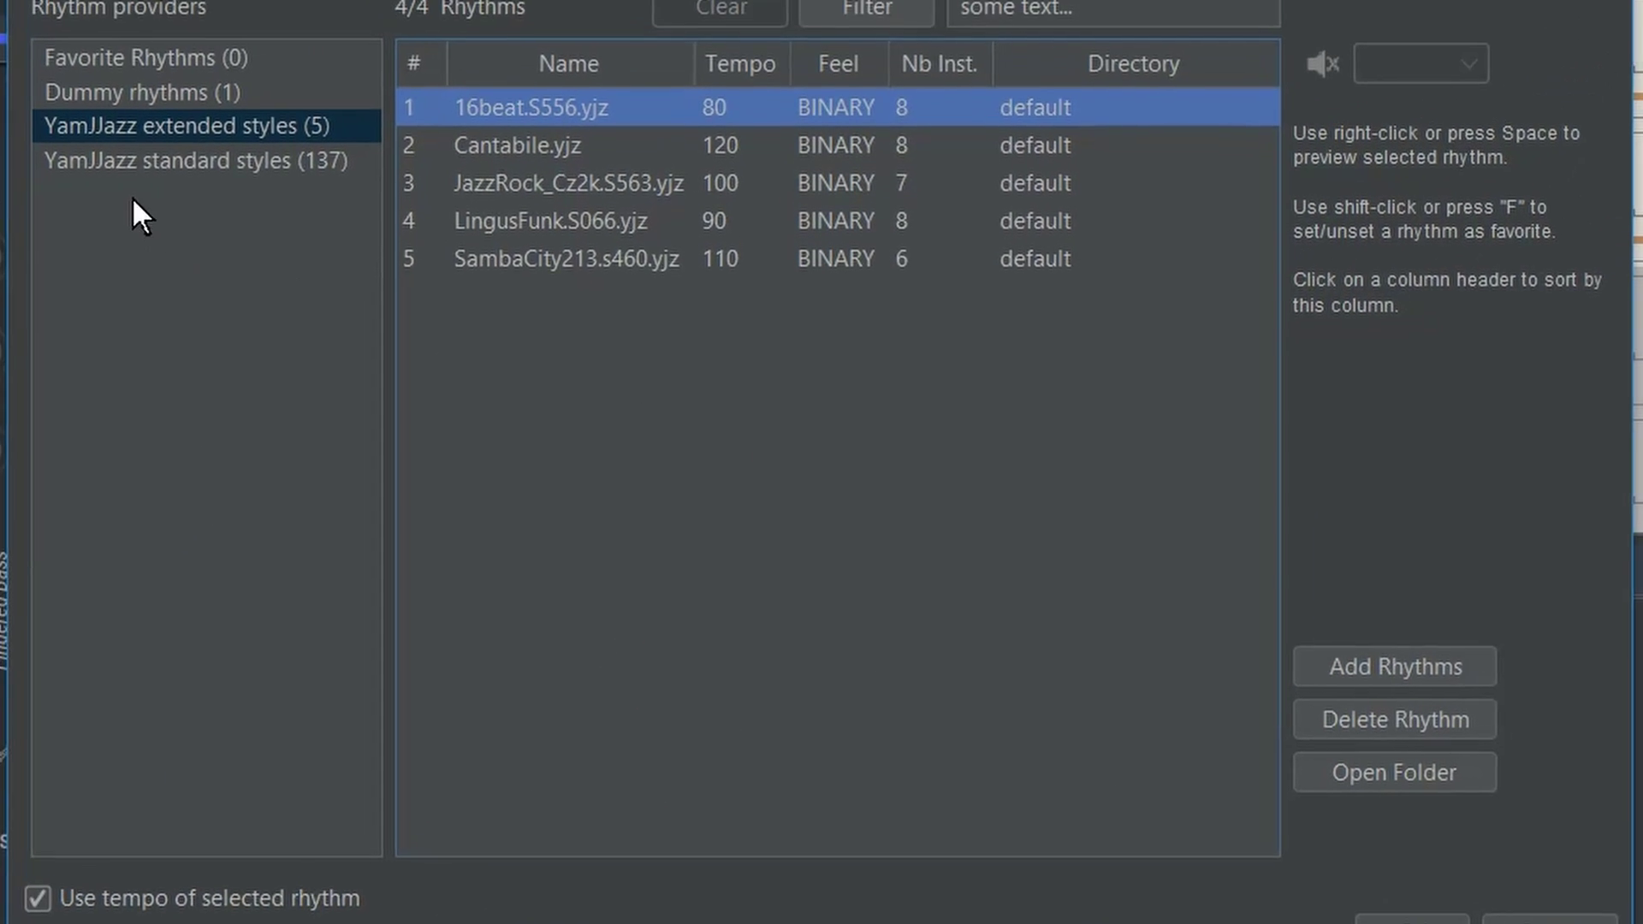
Step: Show the 137 YamJJazz standard styles sorted by directory
click(171, 99)
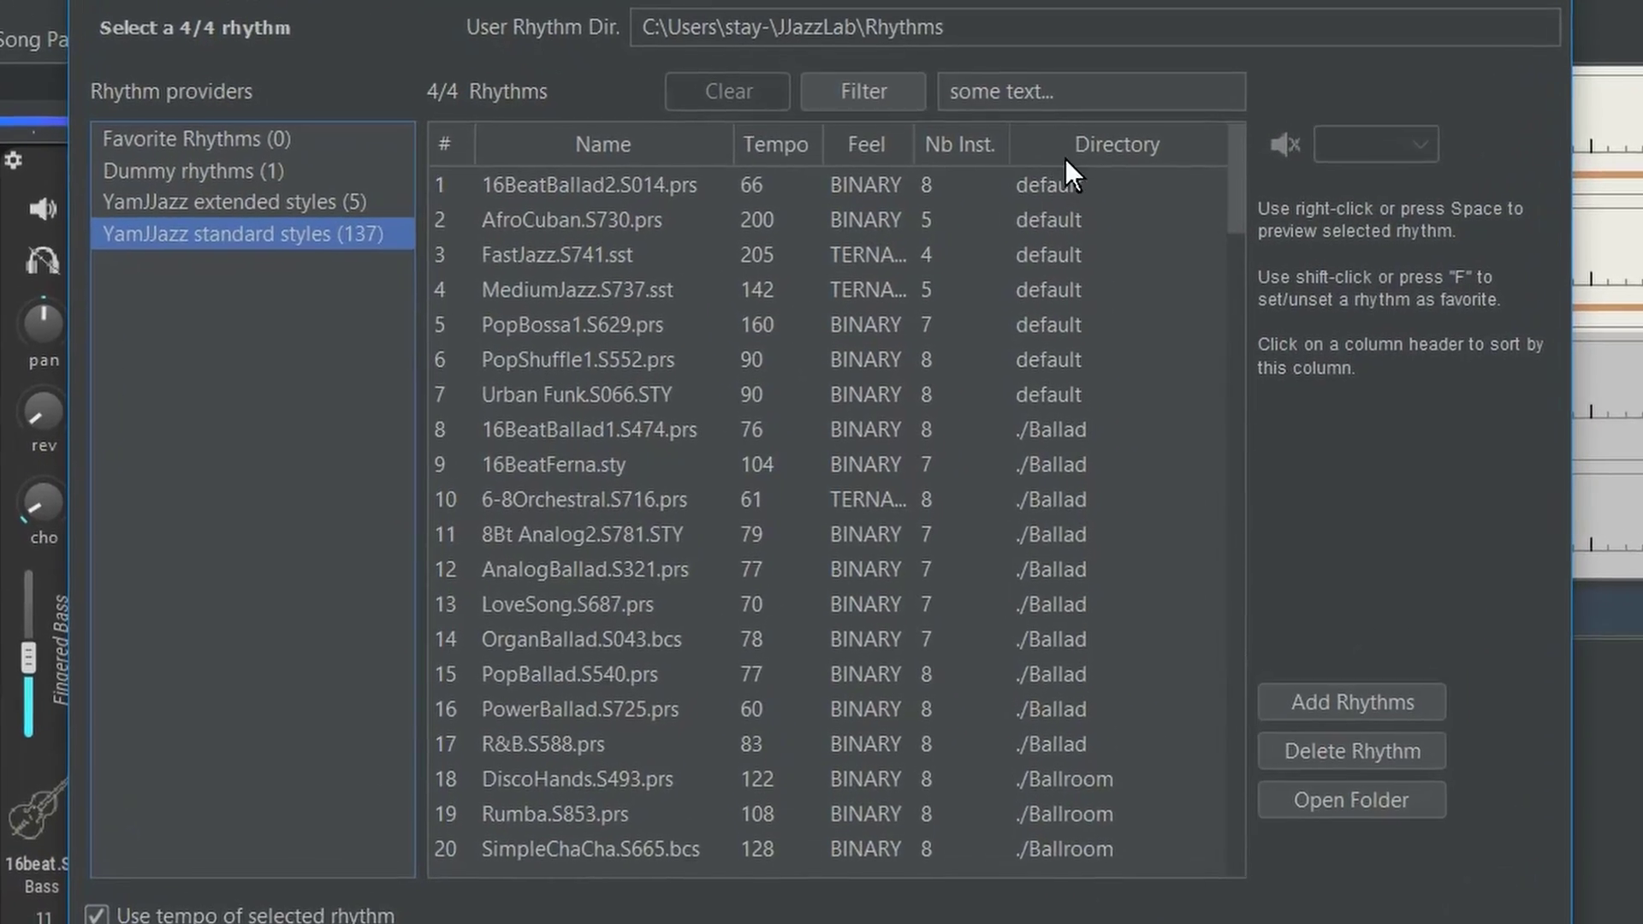
scroll(1052, 500, down, 20)
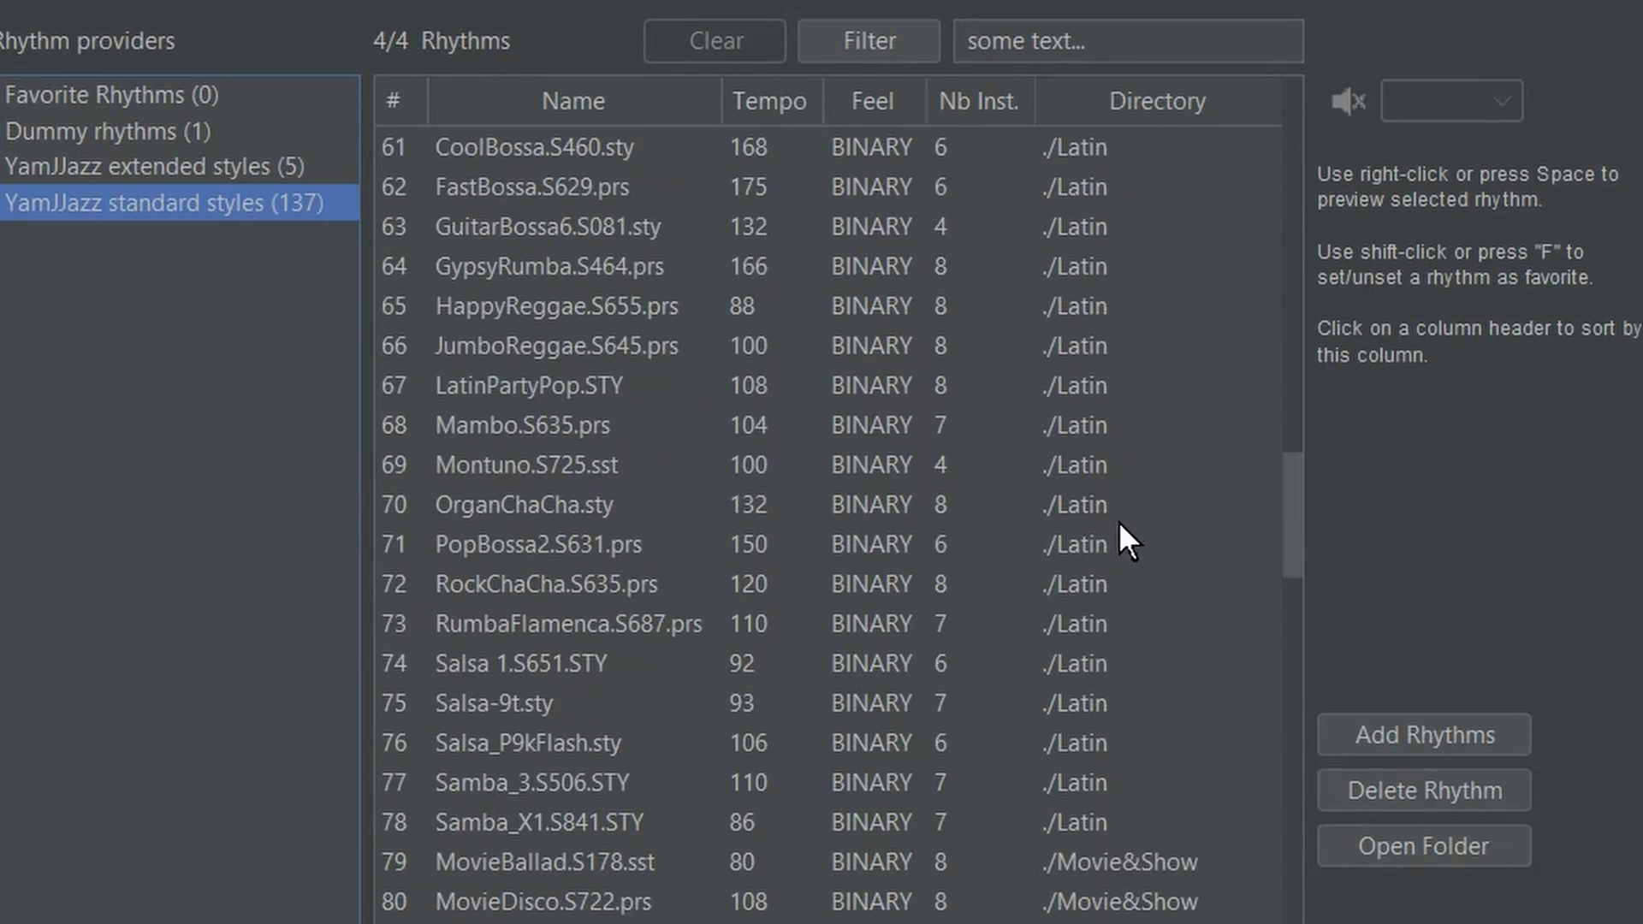
scroll(1117, 521, down, 7)
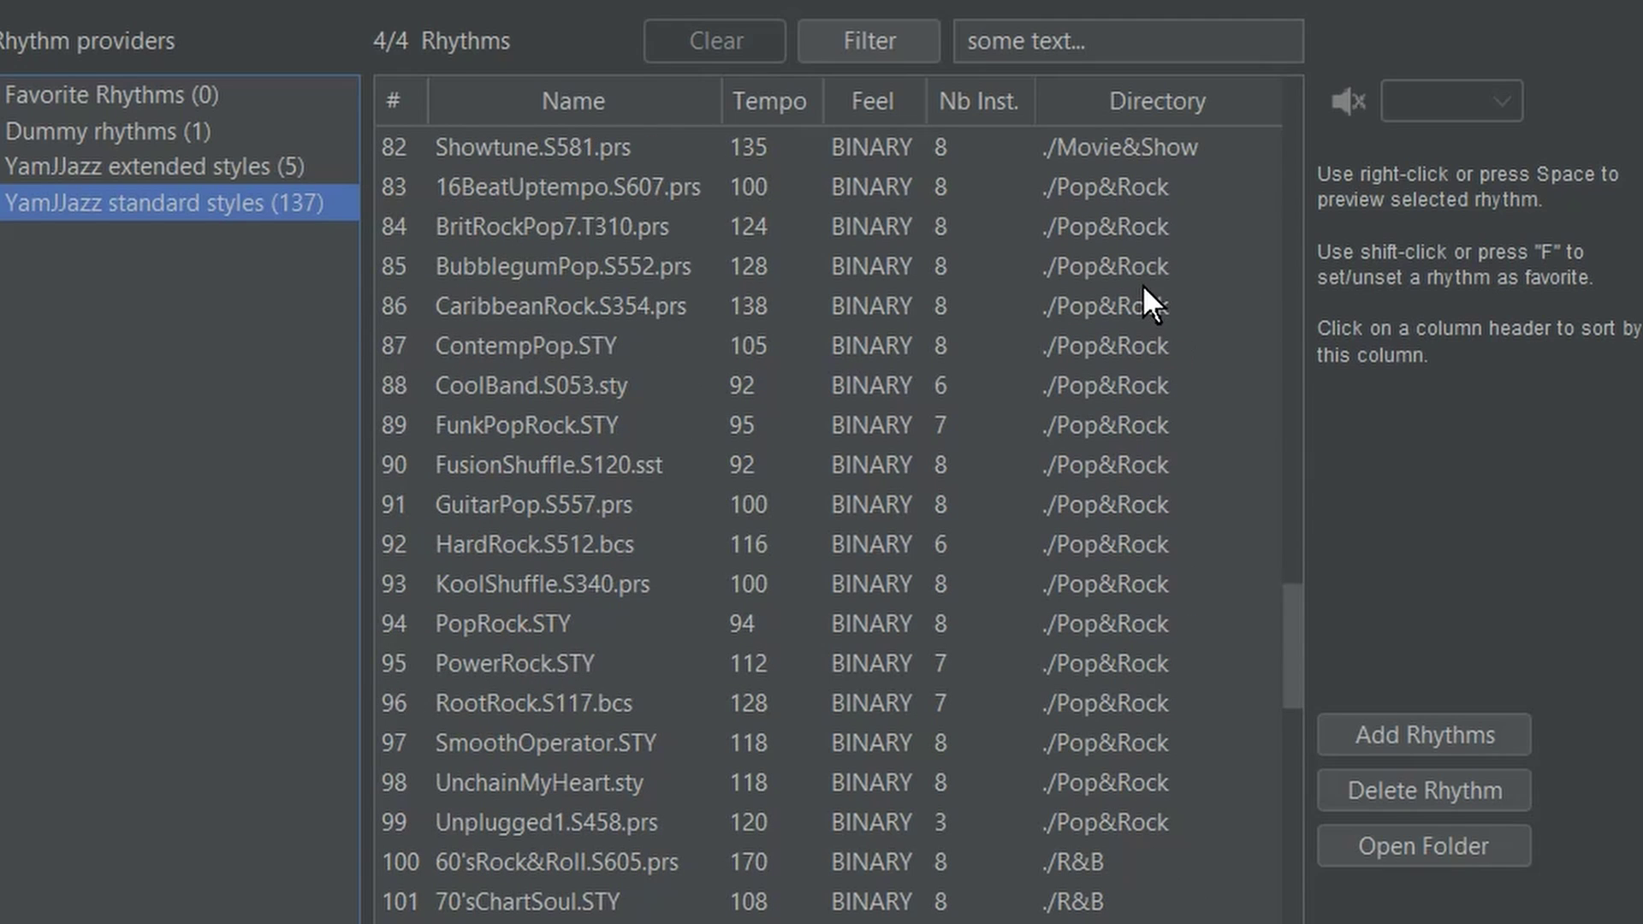
scroll(1153, 163, up, 3)
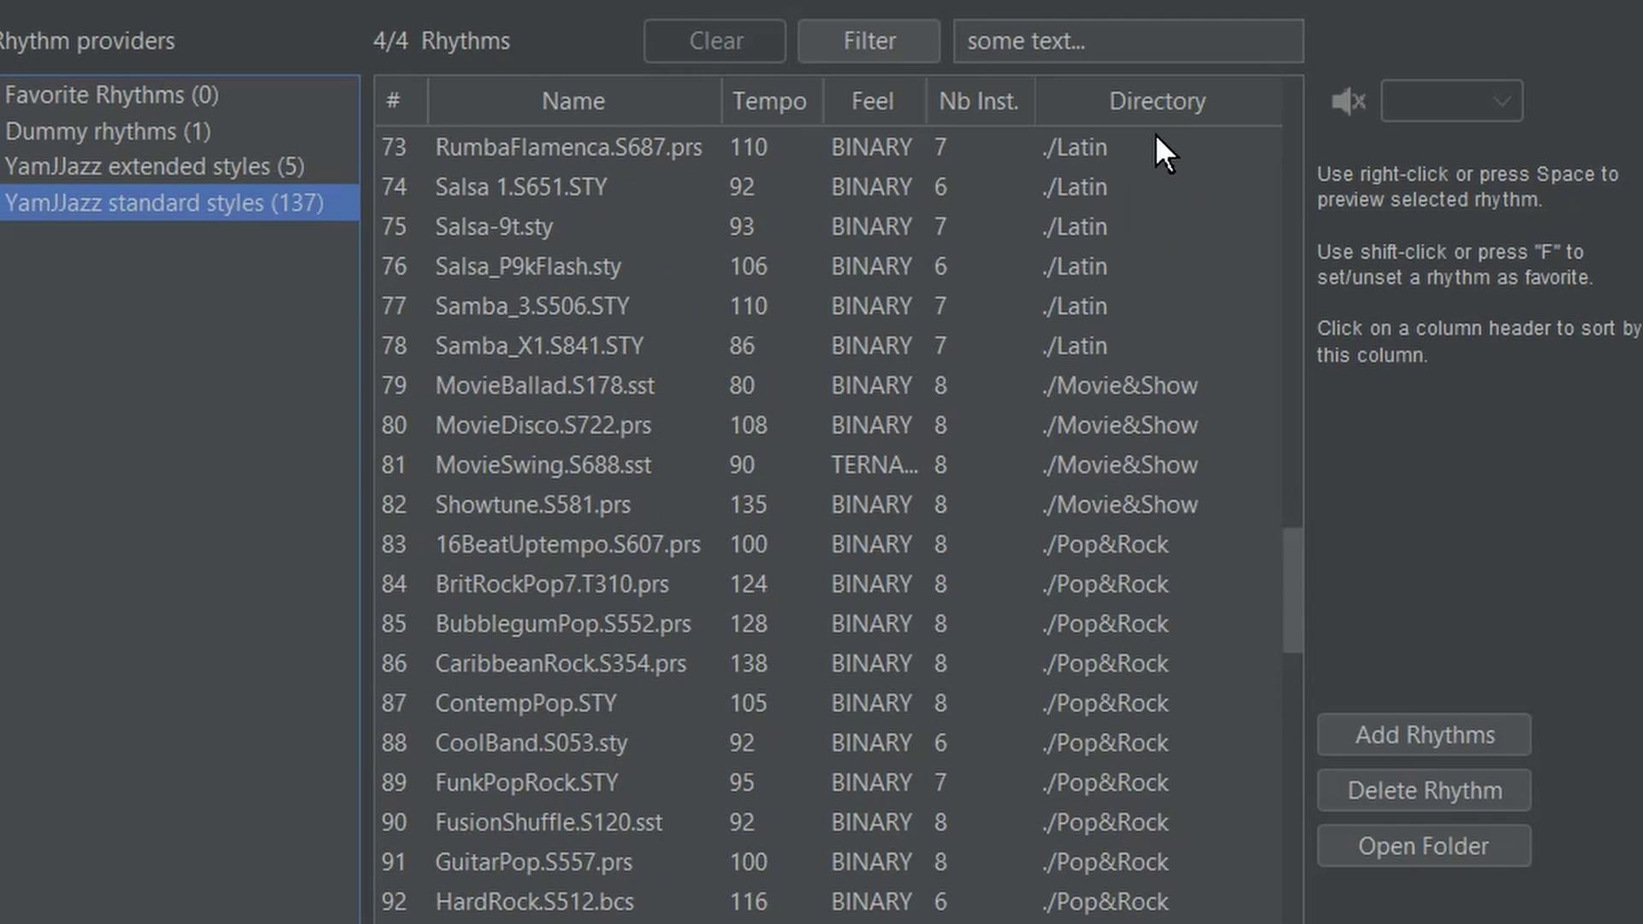
click(1138, 95)
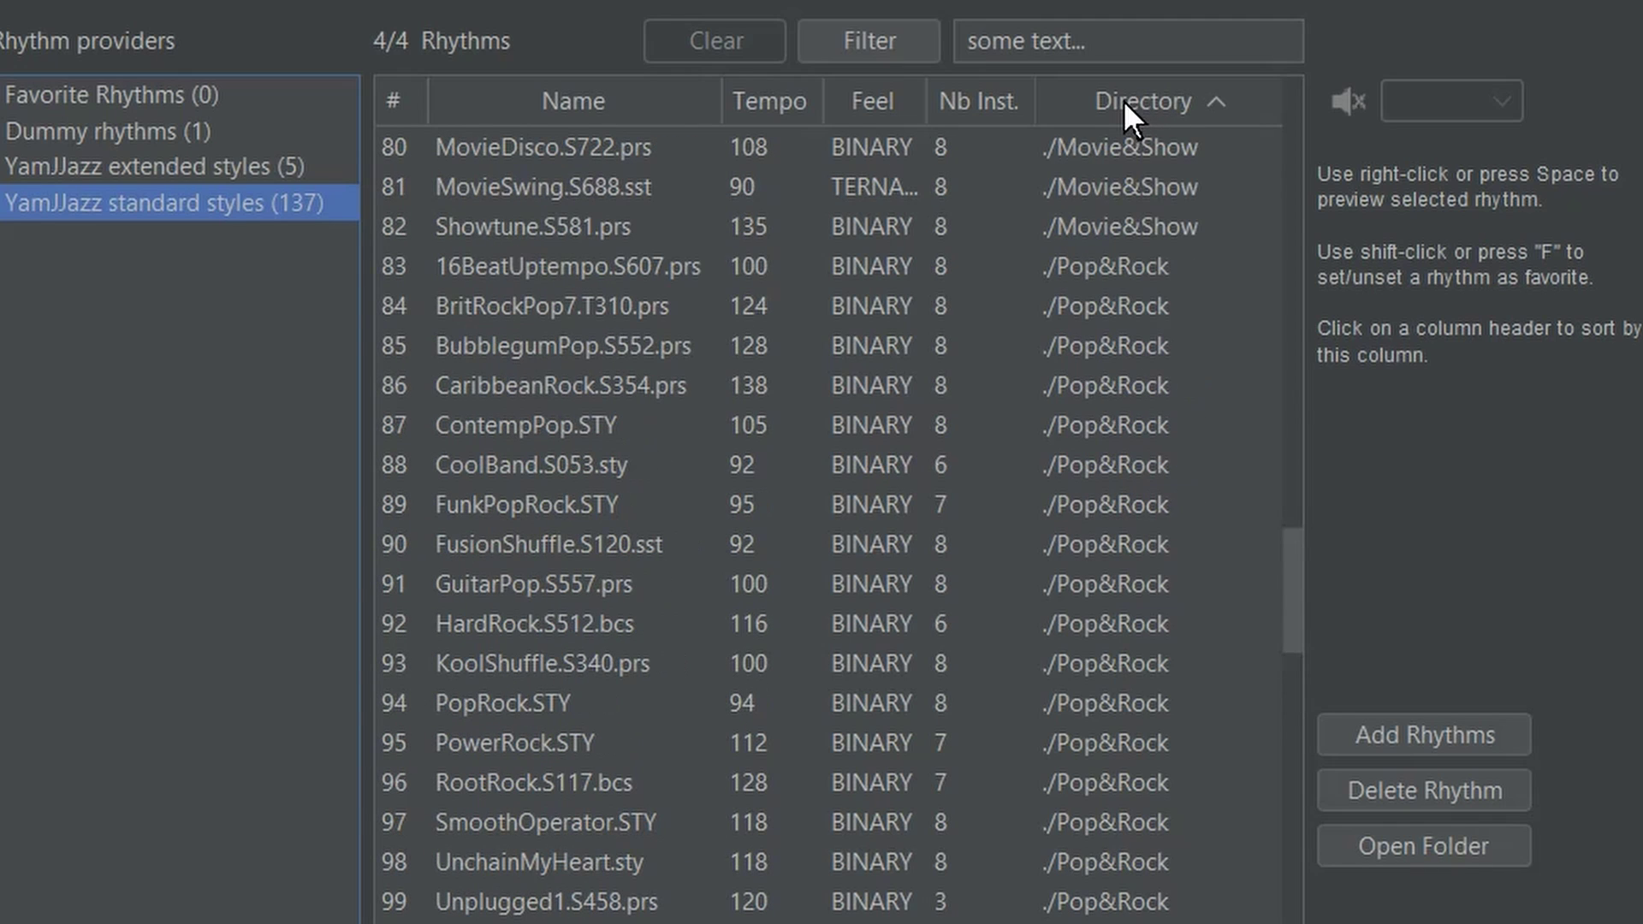
Step: Select 16BeatUptempo.S607.prs and turn on automatic rhythm preview
scroll(1103, 291, down, 2)
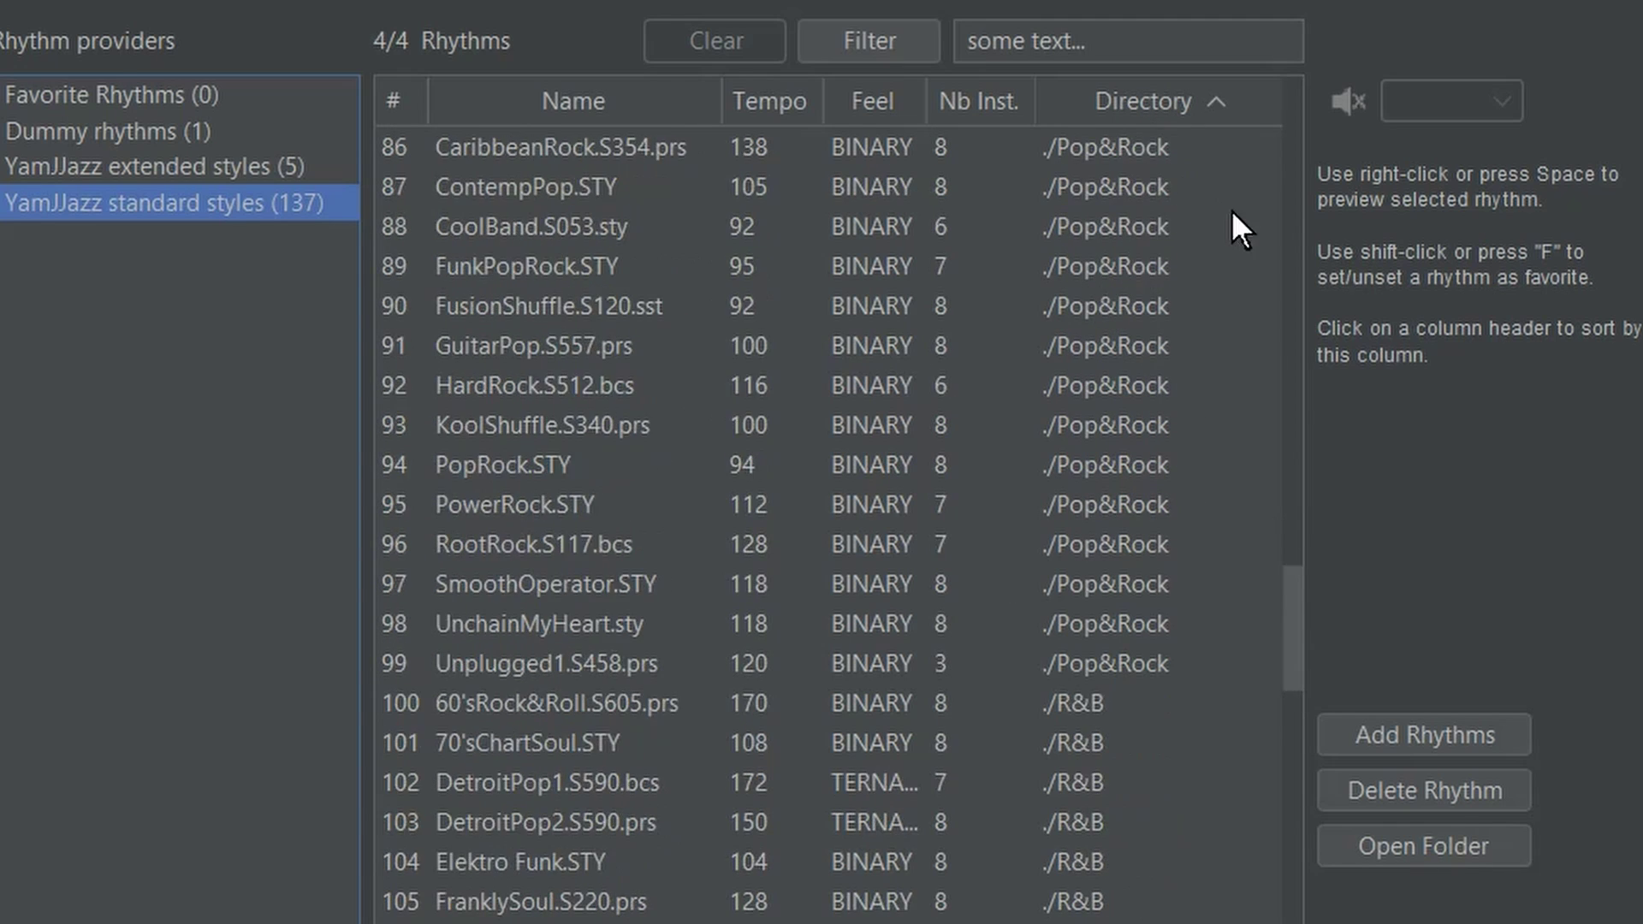
scroll(1240, 227, up, 3)
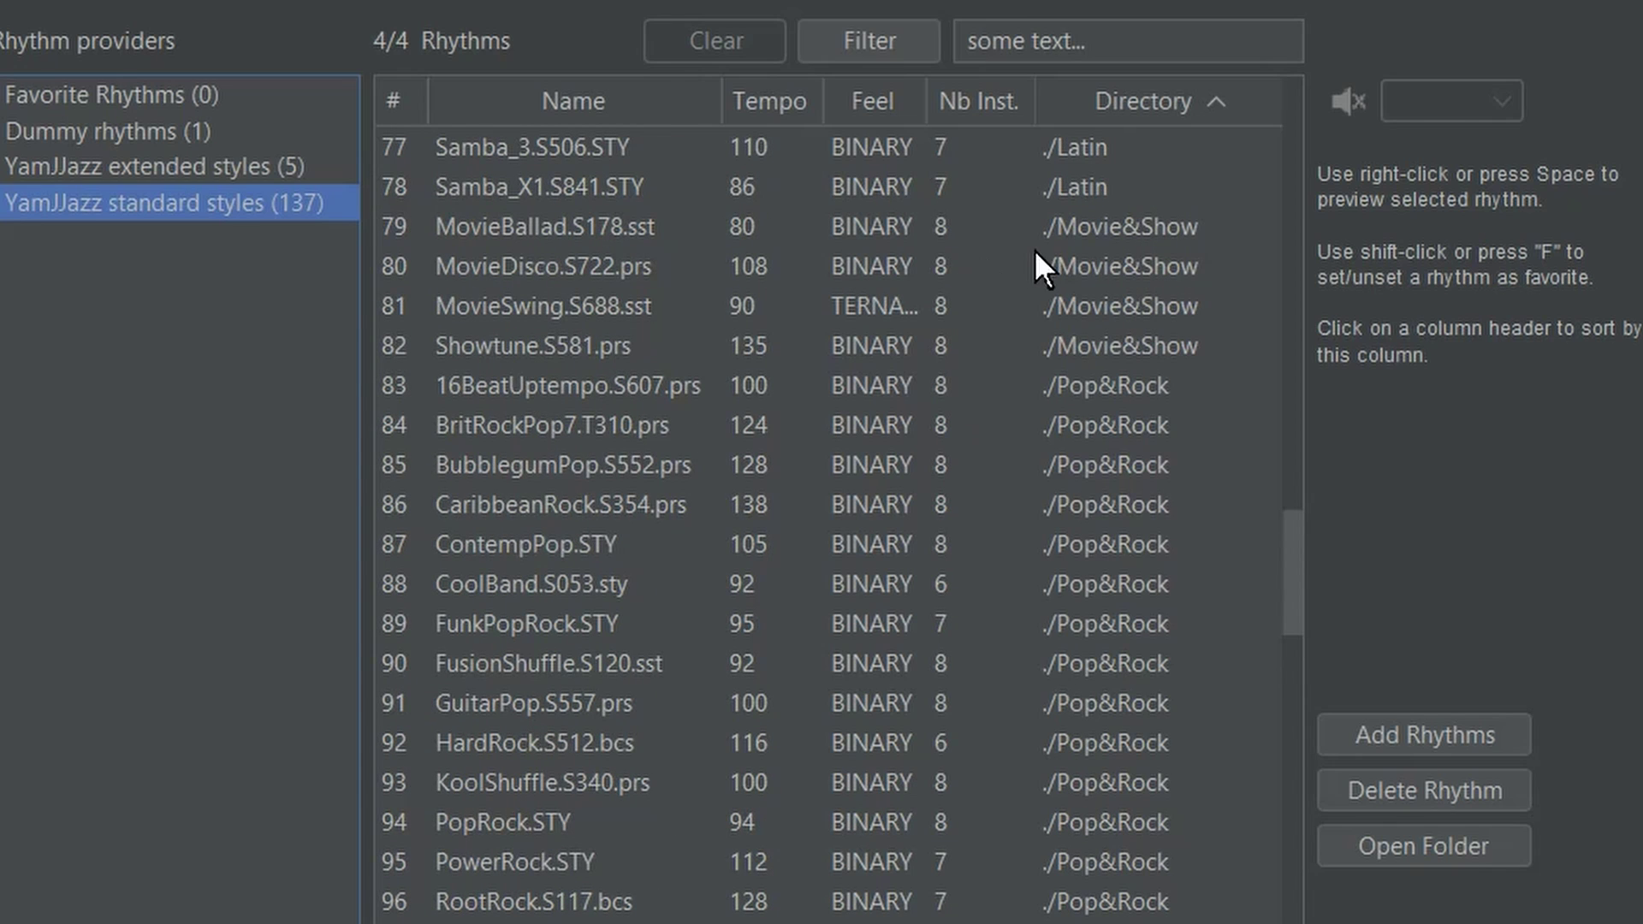
key(Tab)
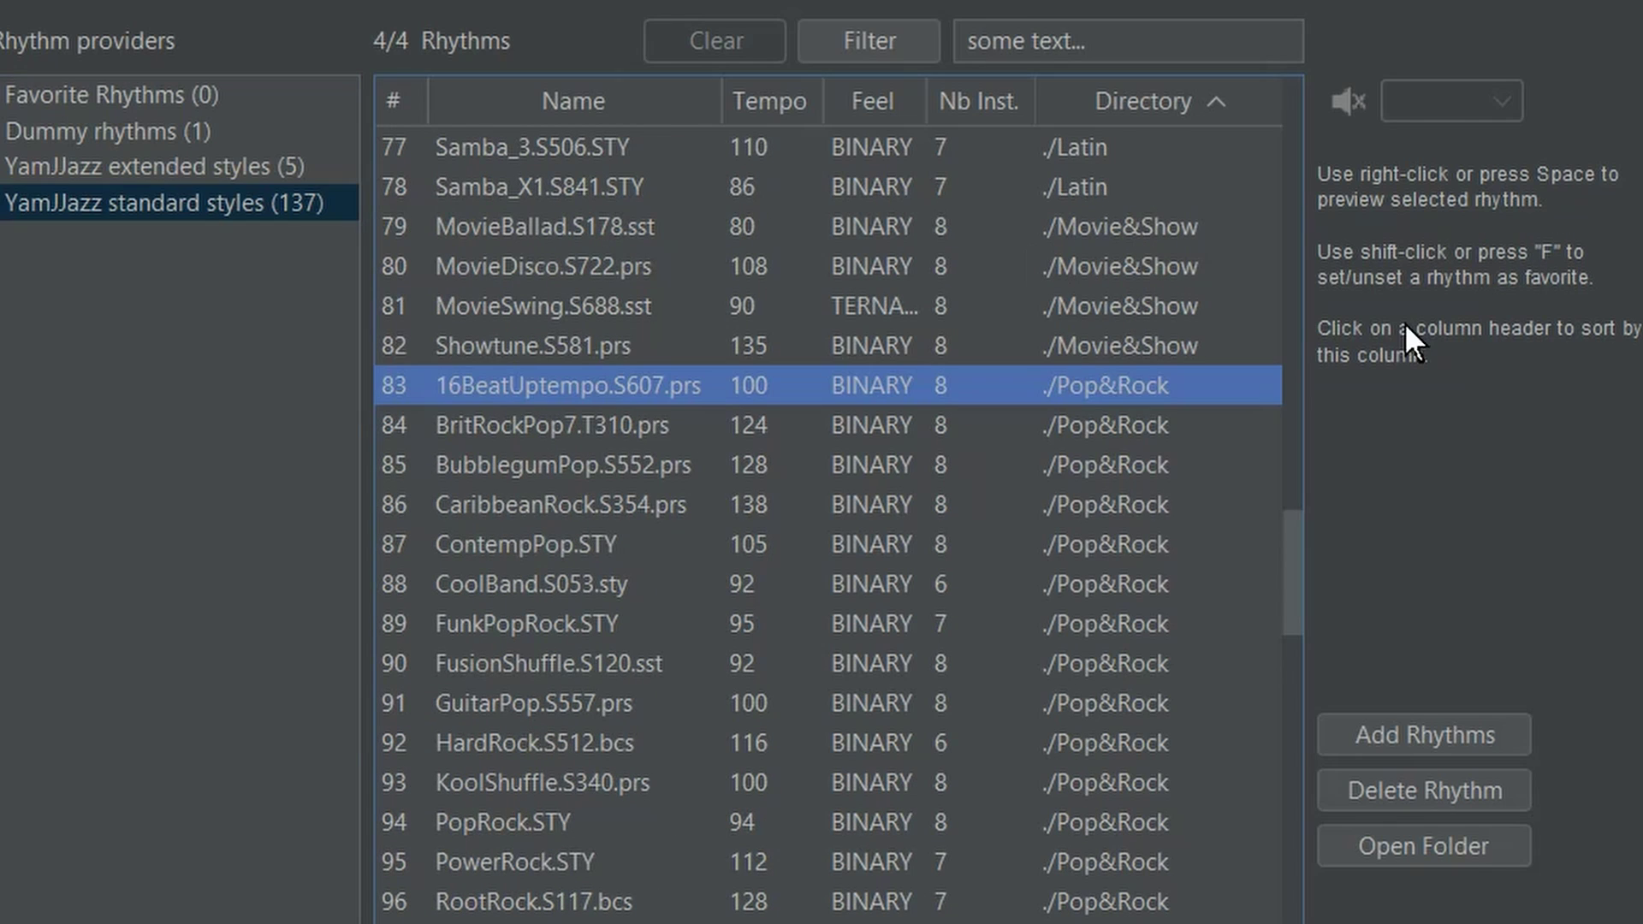
click(1347, 100)
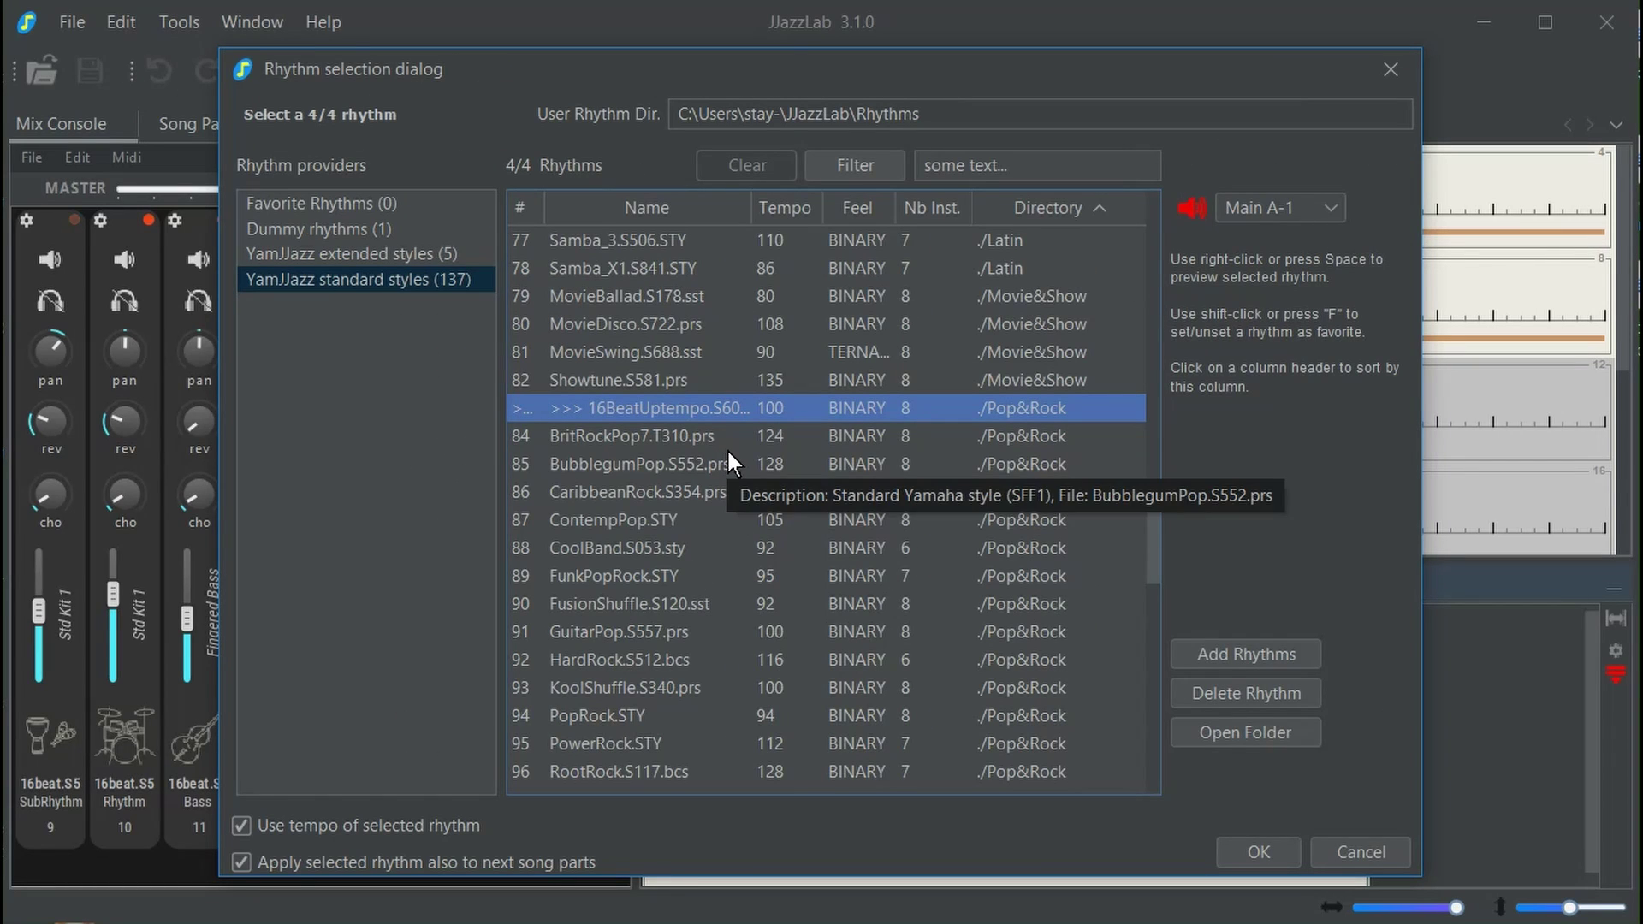
Step: Preview Pop&Rock rhythms from BritRockPop7 through FusionShuffle, then apply GuitarPop.S557.prs at 100 BPM
click(685, 438)
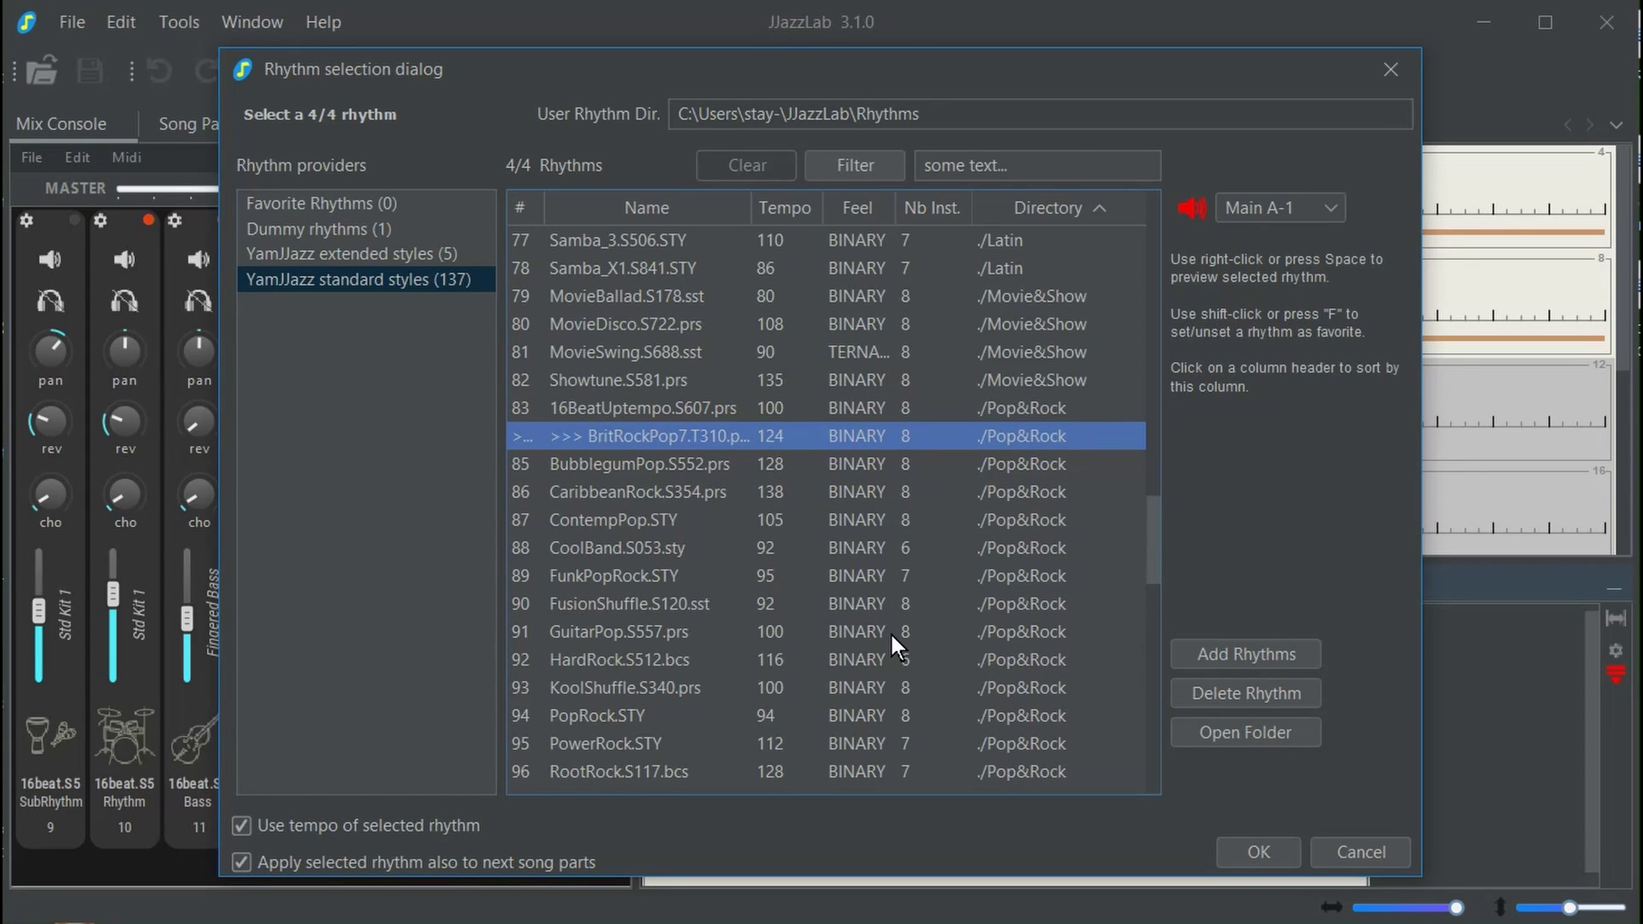
key(Down)
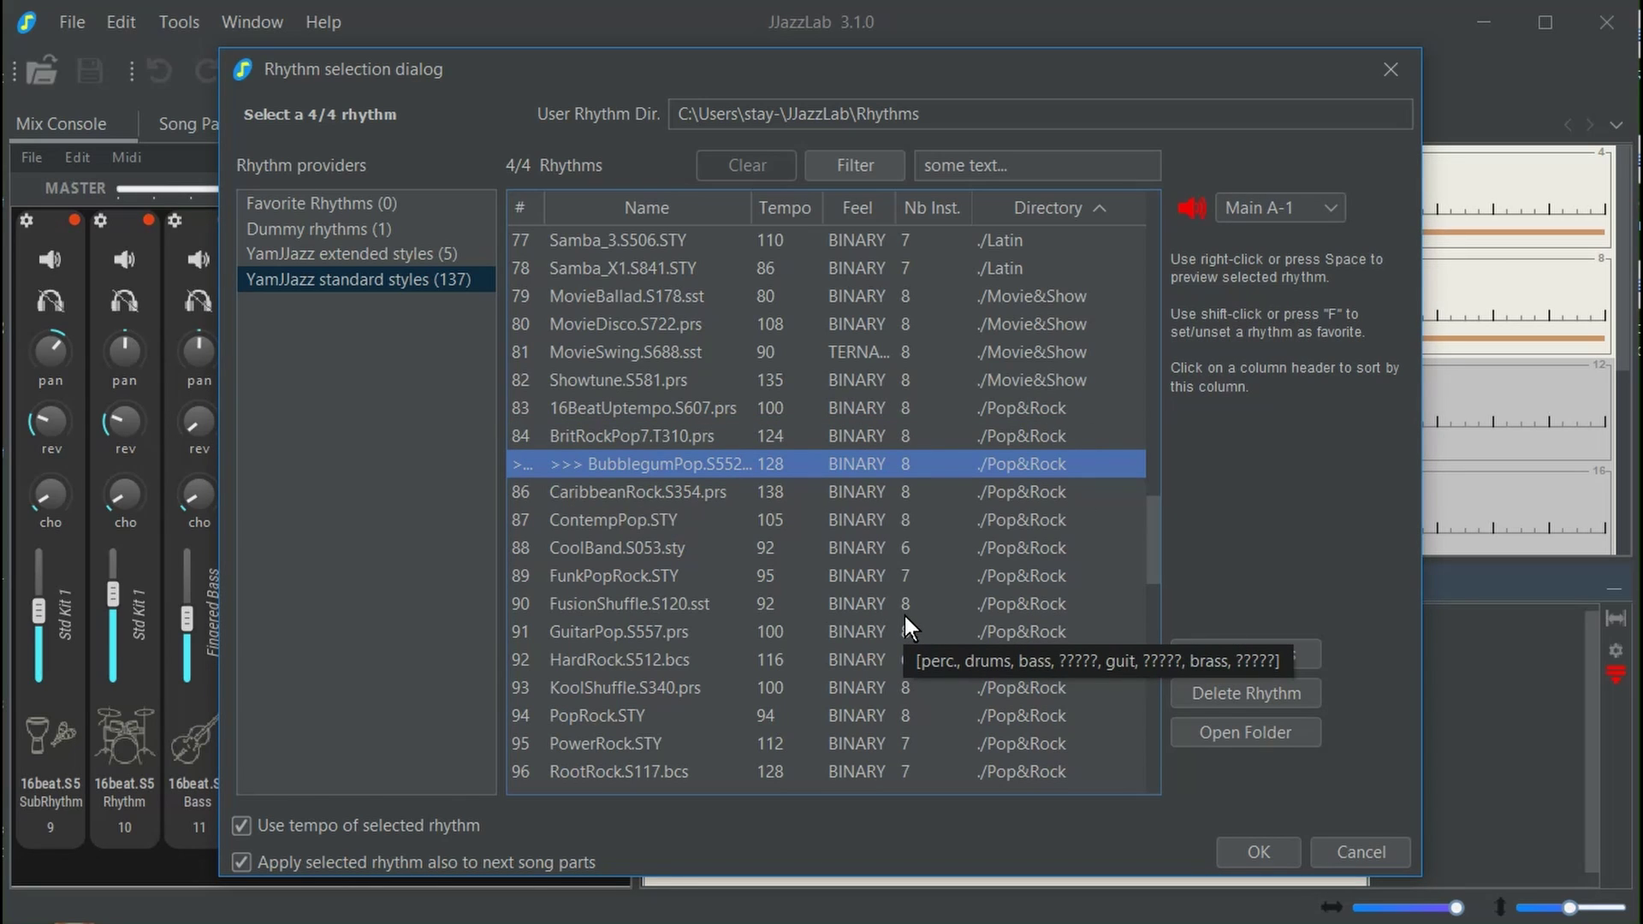
key(Down)
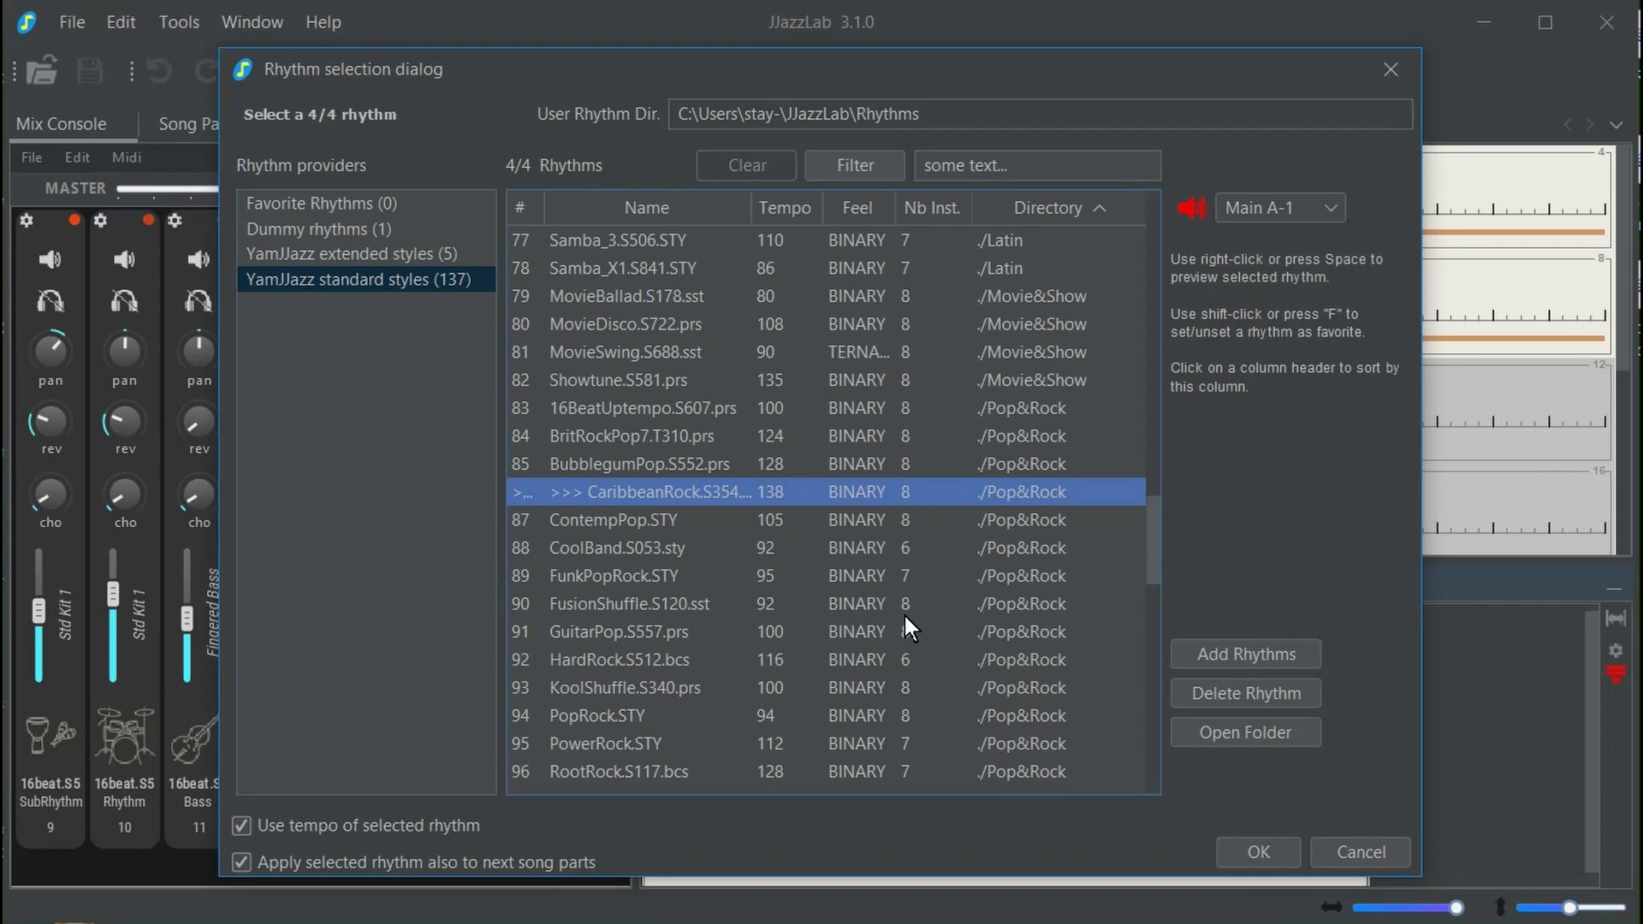
key(Down)
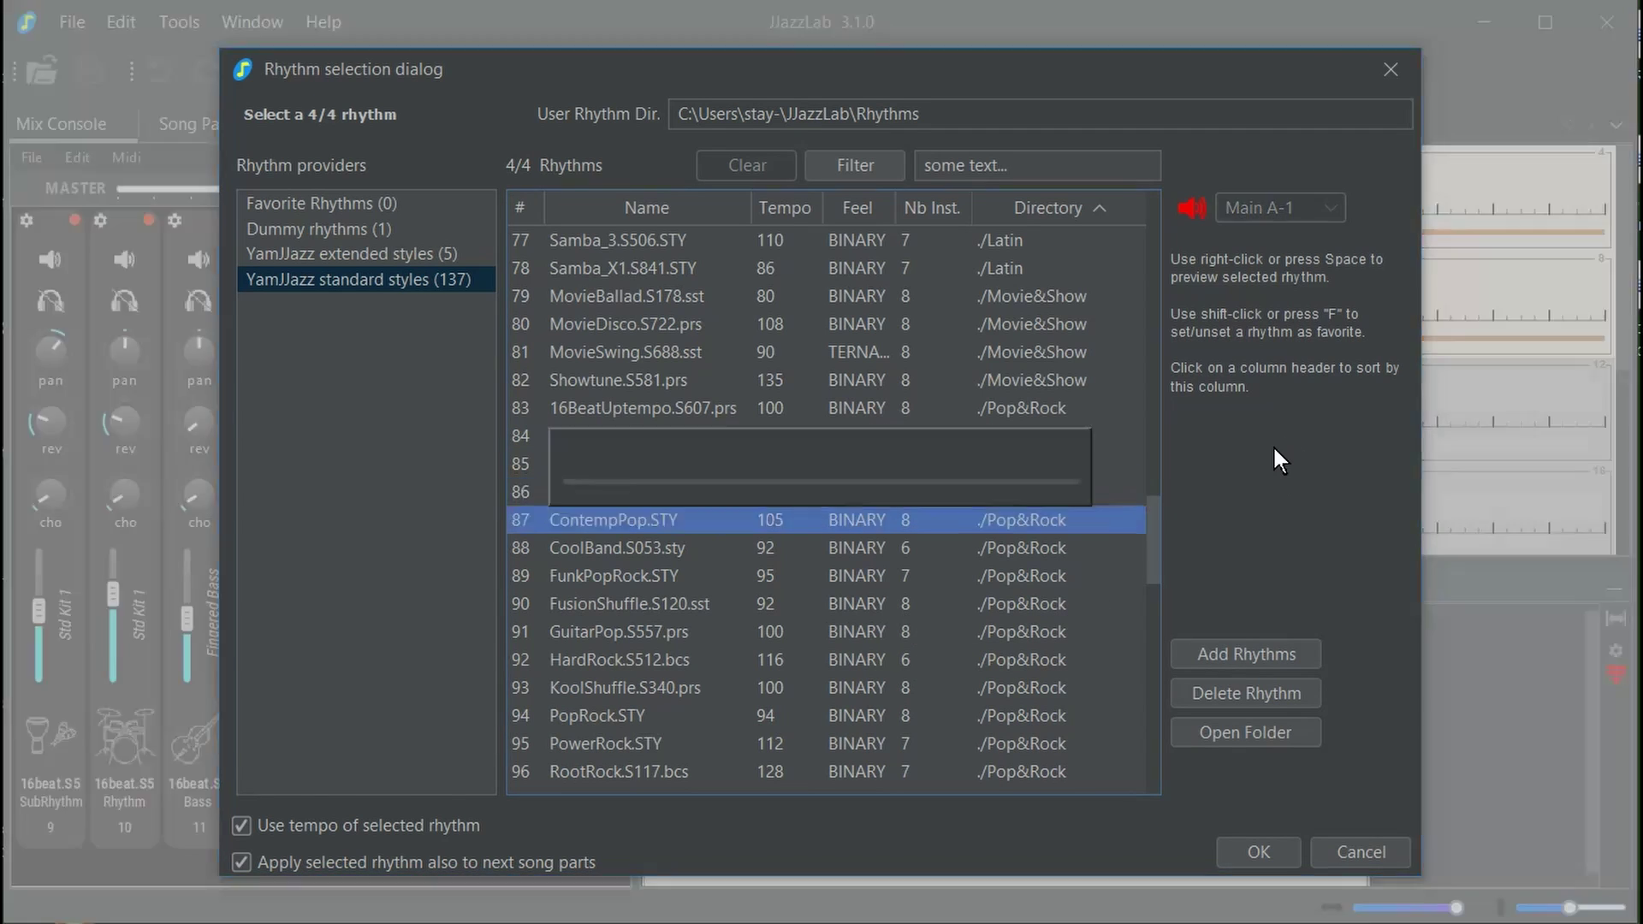
key(Down)
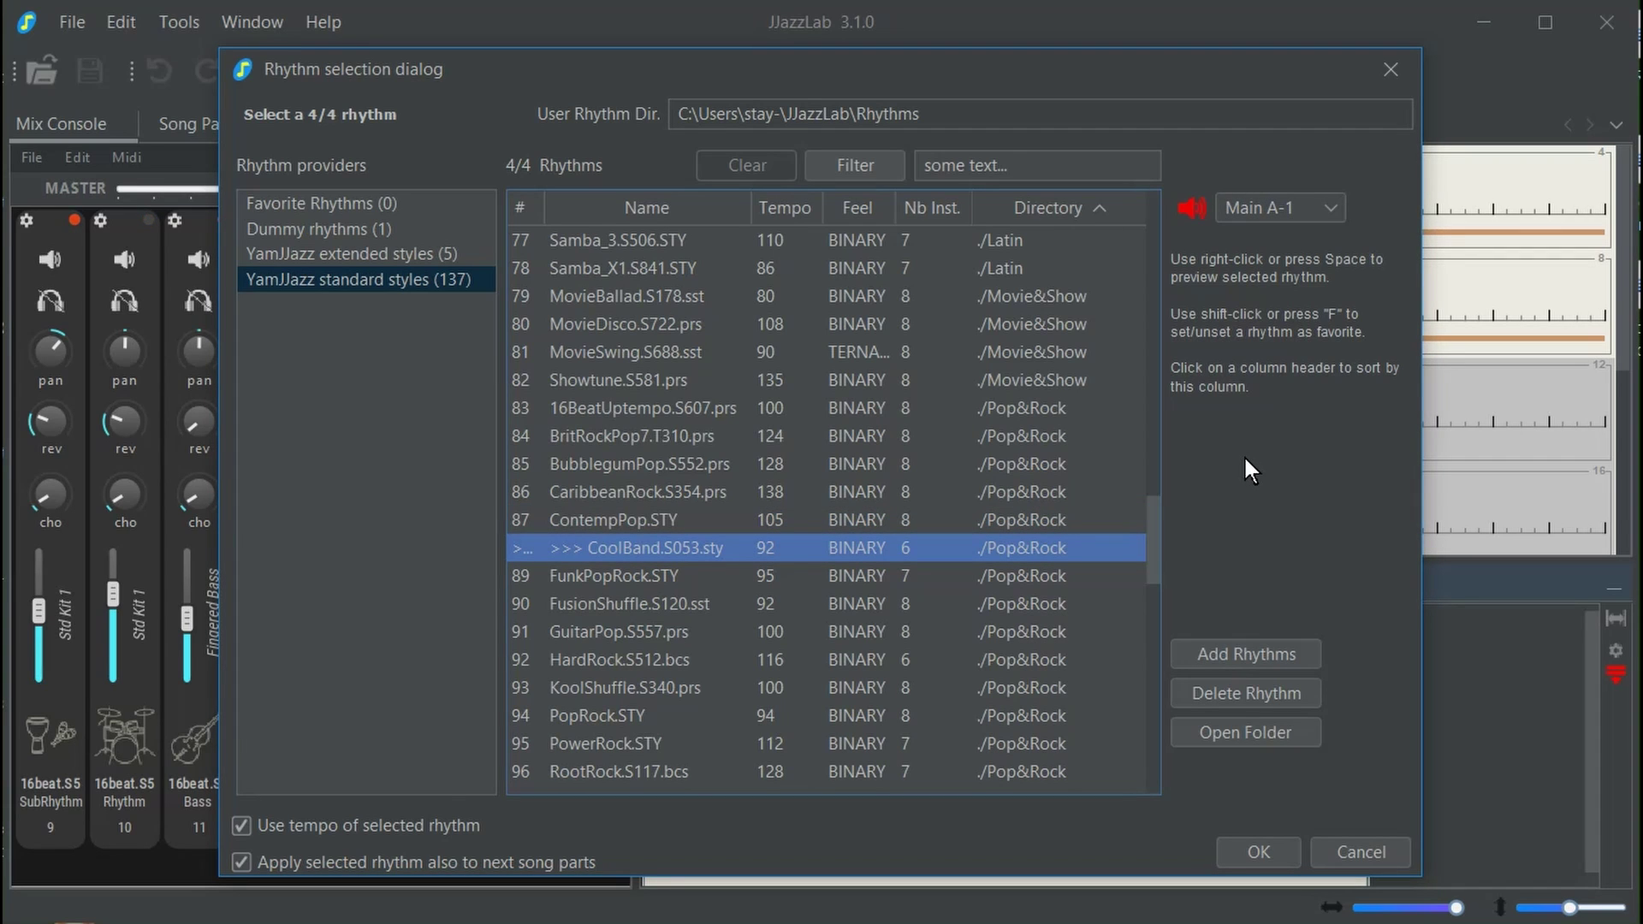
key(Down)
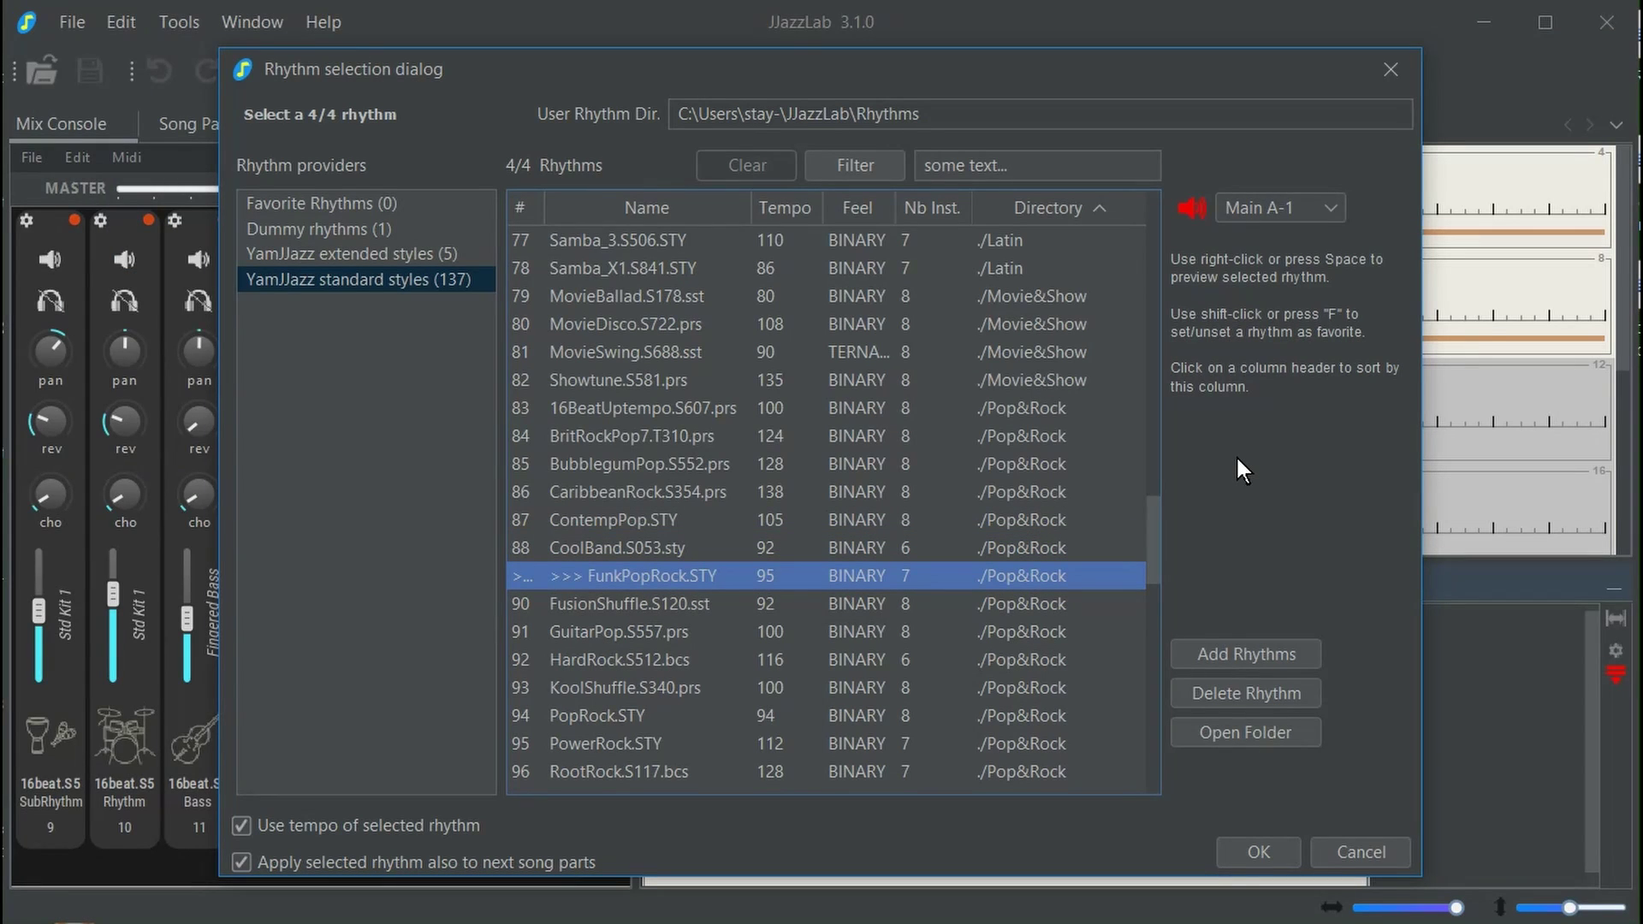
key(Down)
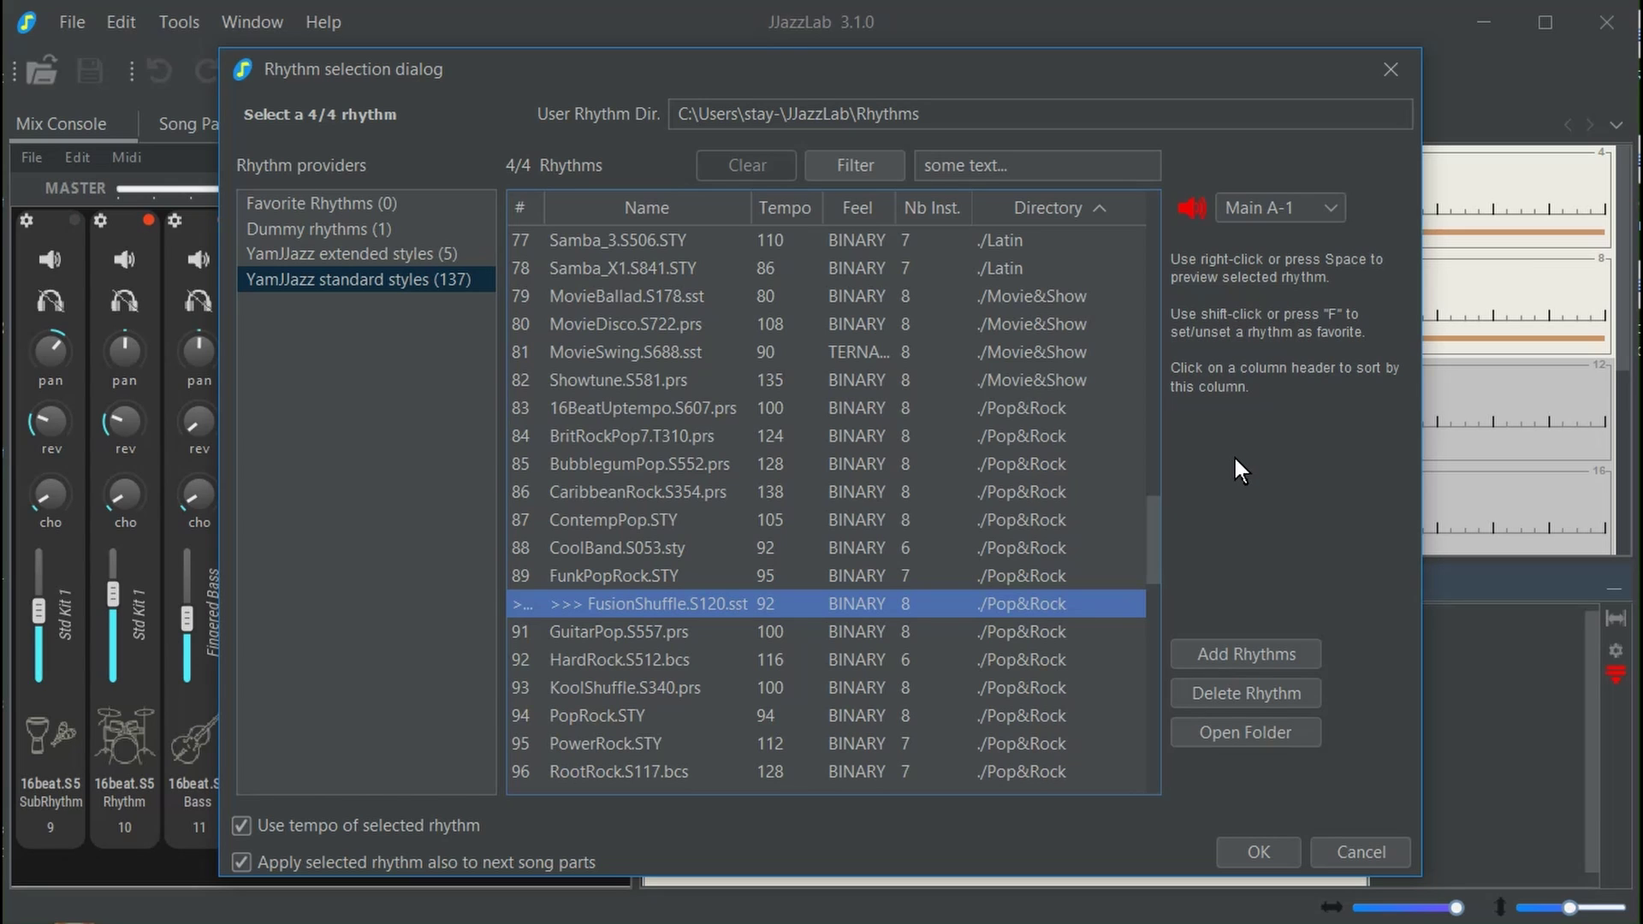
key(Down)
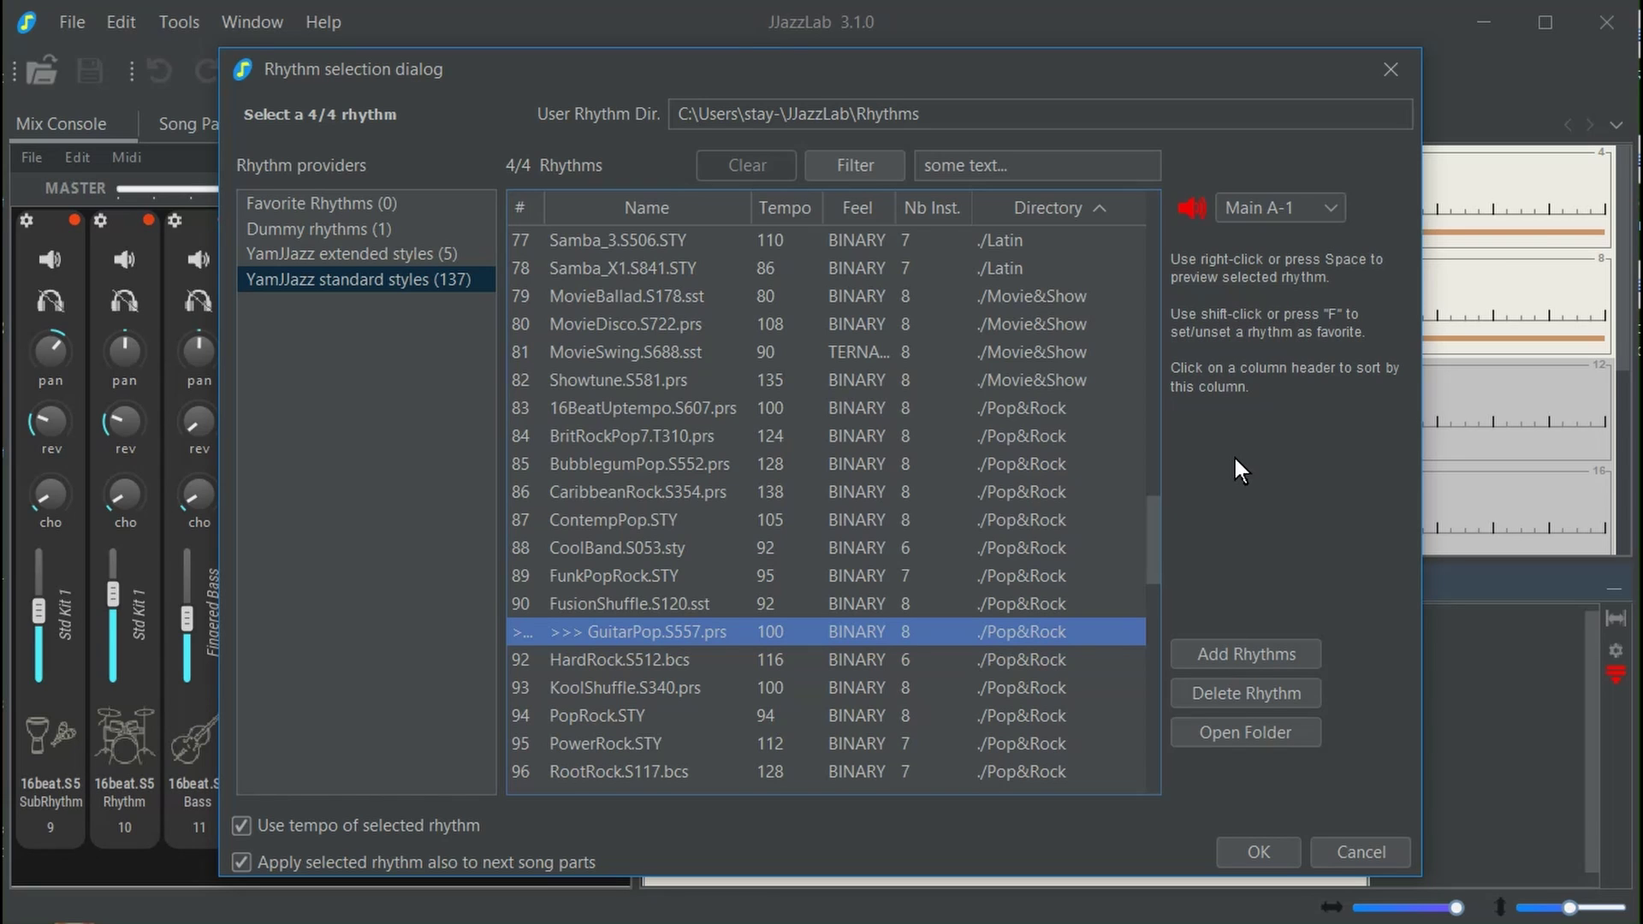
key(Return)
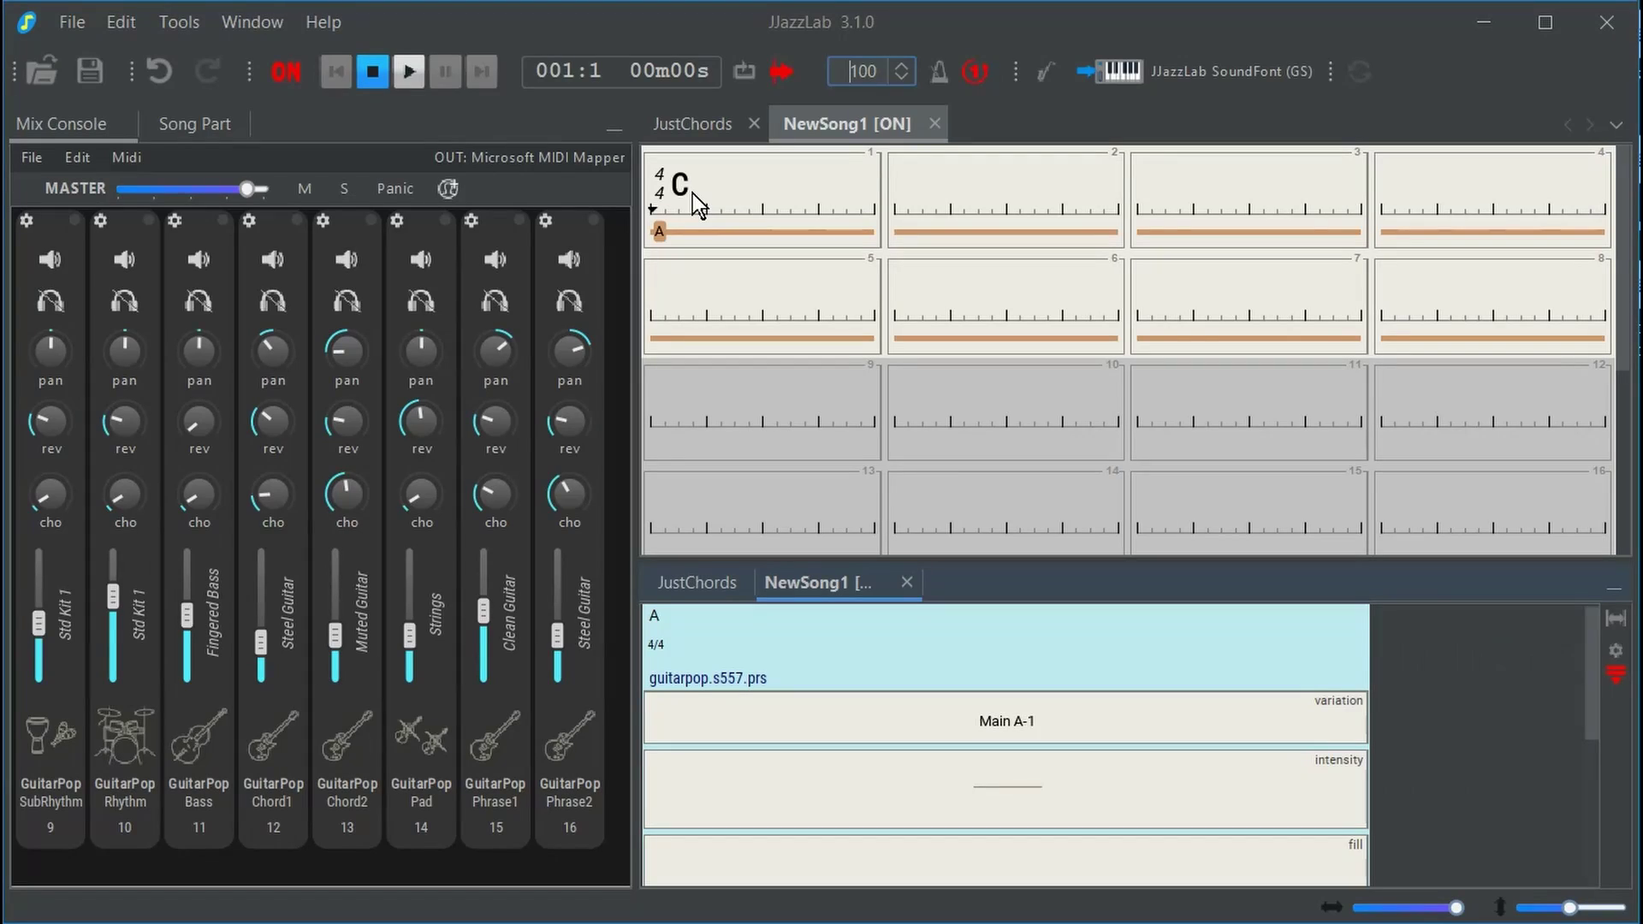
Step: Switch to the JustChords song and inspect the notes of its chord symbols
click(701, 125)
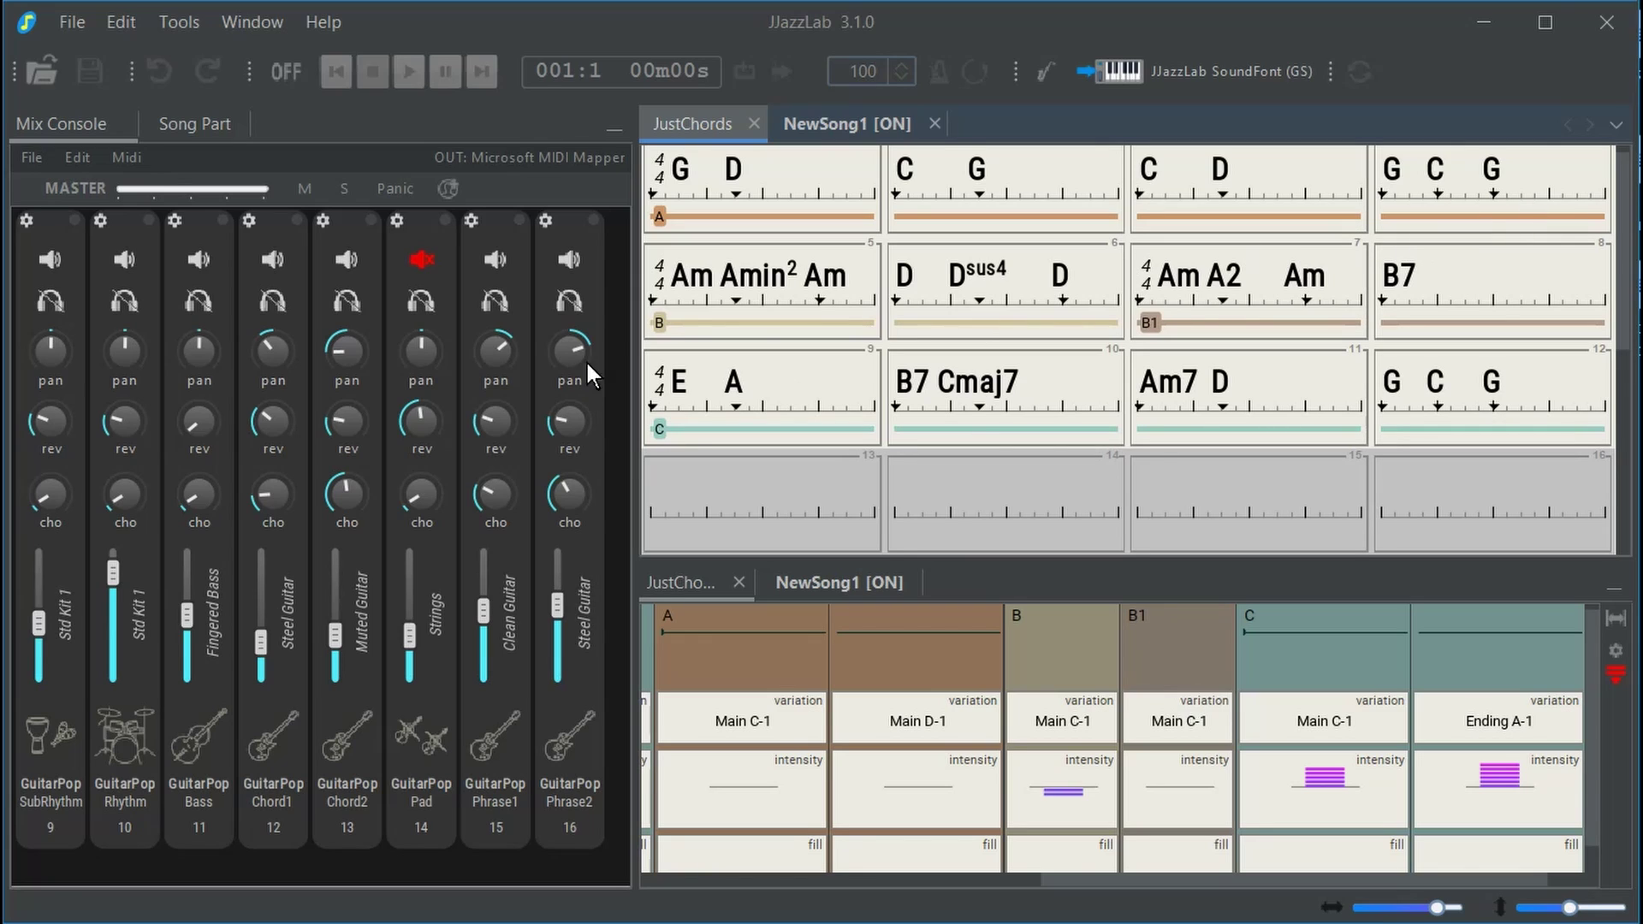
mouse_move(685, 286)
mouse_move(741, 289)
mouse_move(1225, 274)
Step: Make JustChords the active song, play its GuitarPop backing, and stop it back at bar 1
click(290, 72)
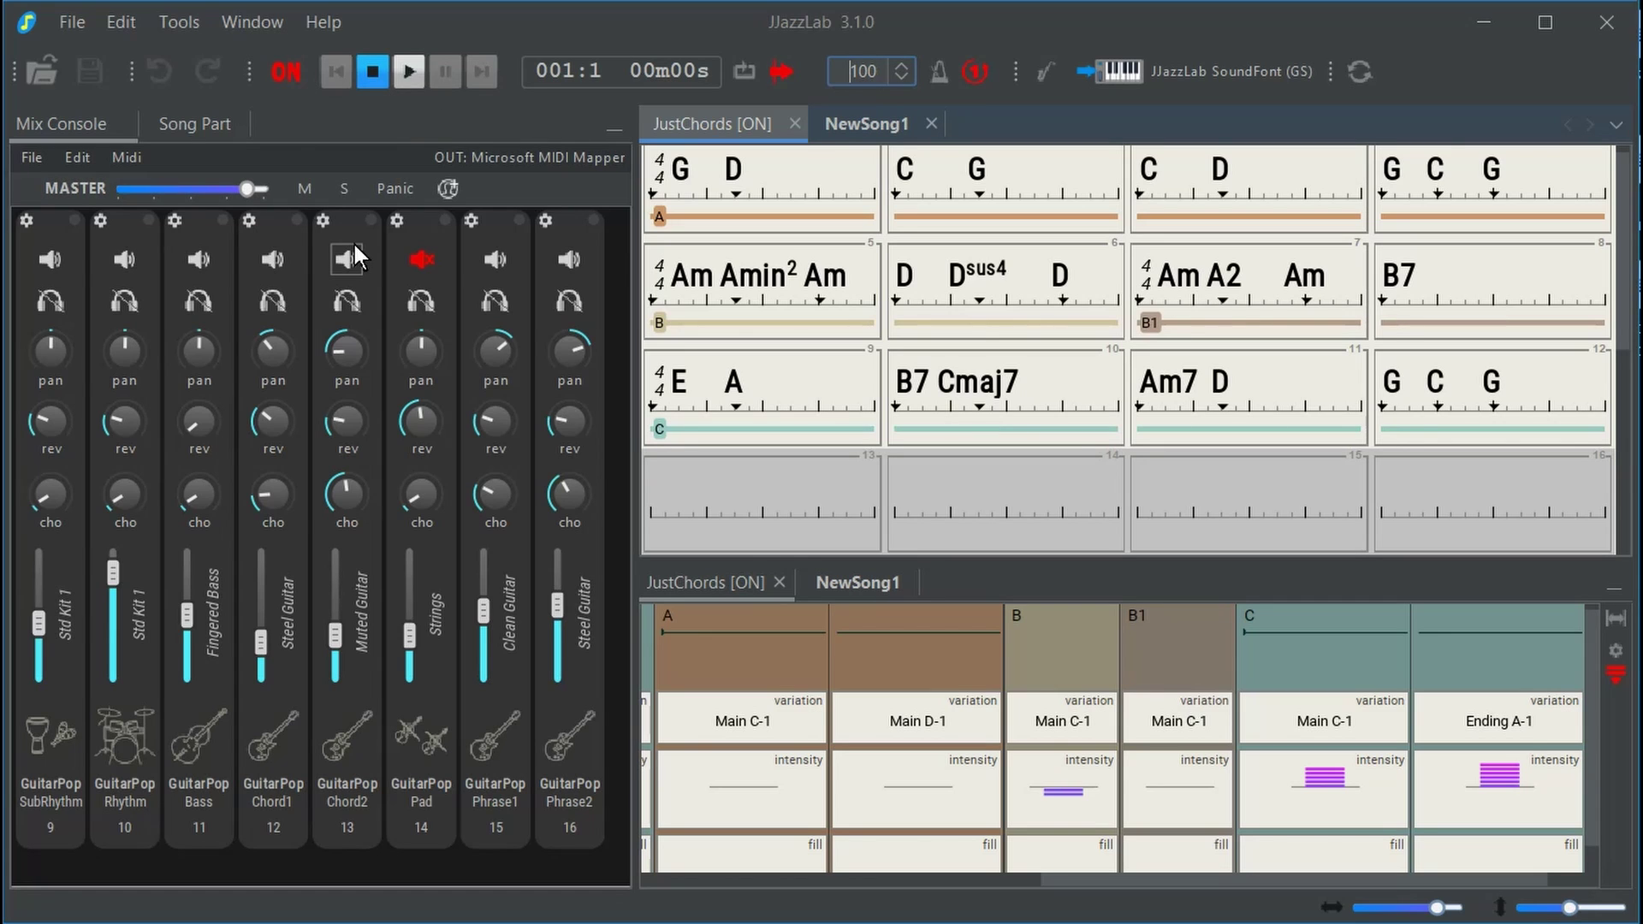
click(410, 72)
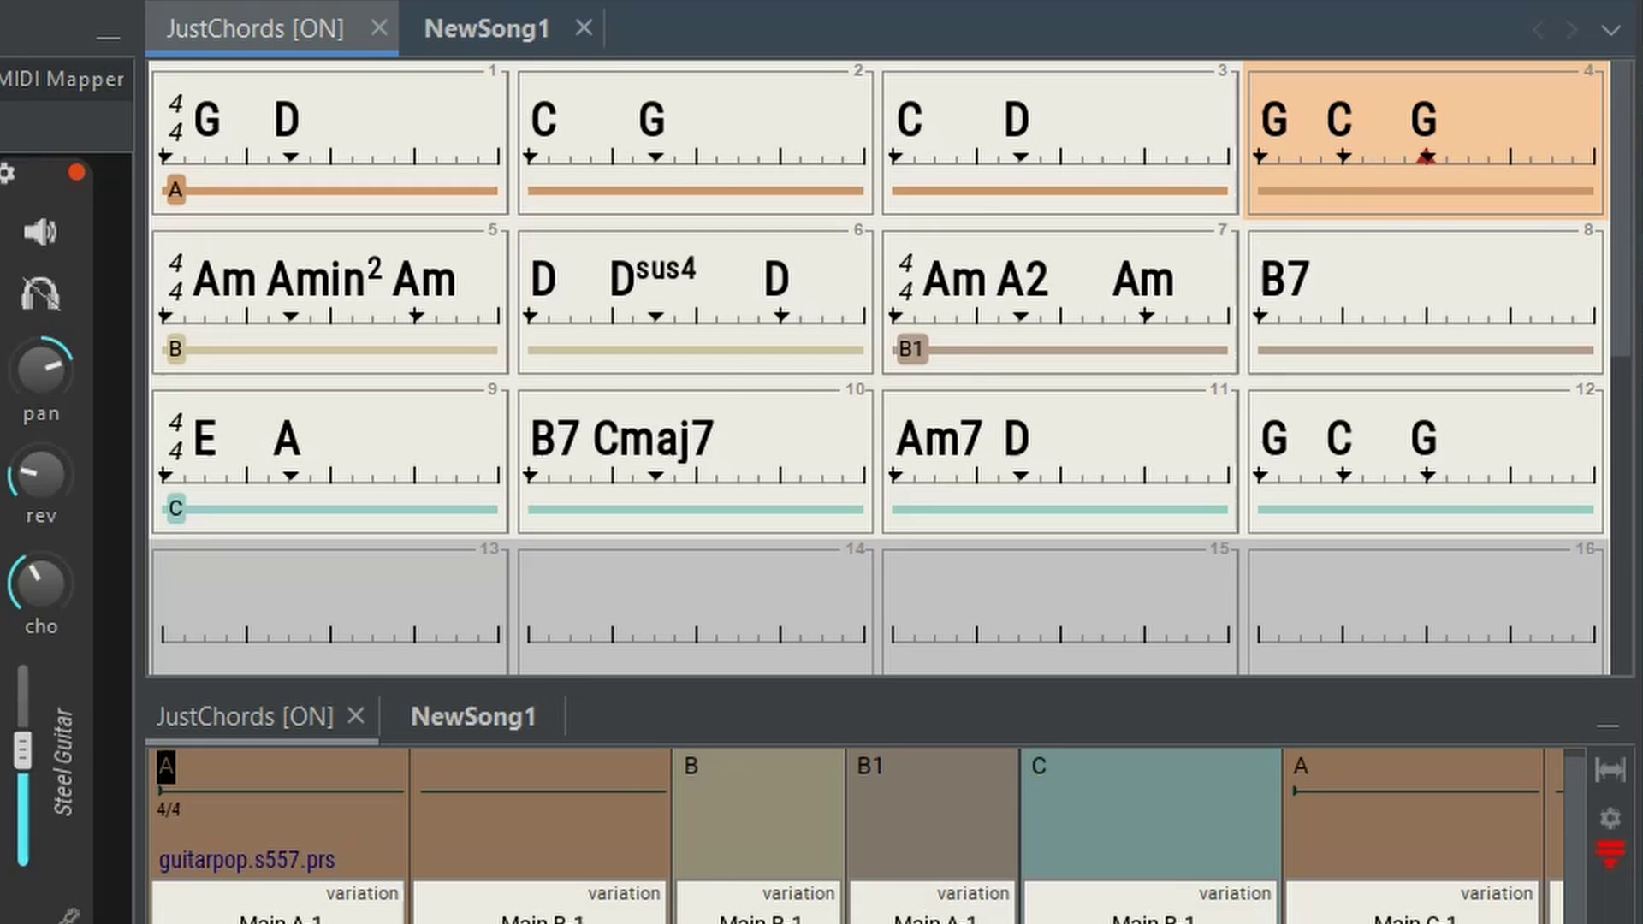
key(space)
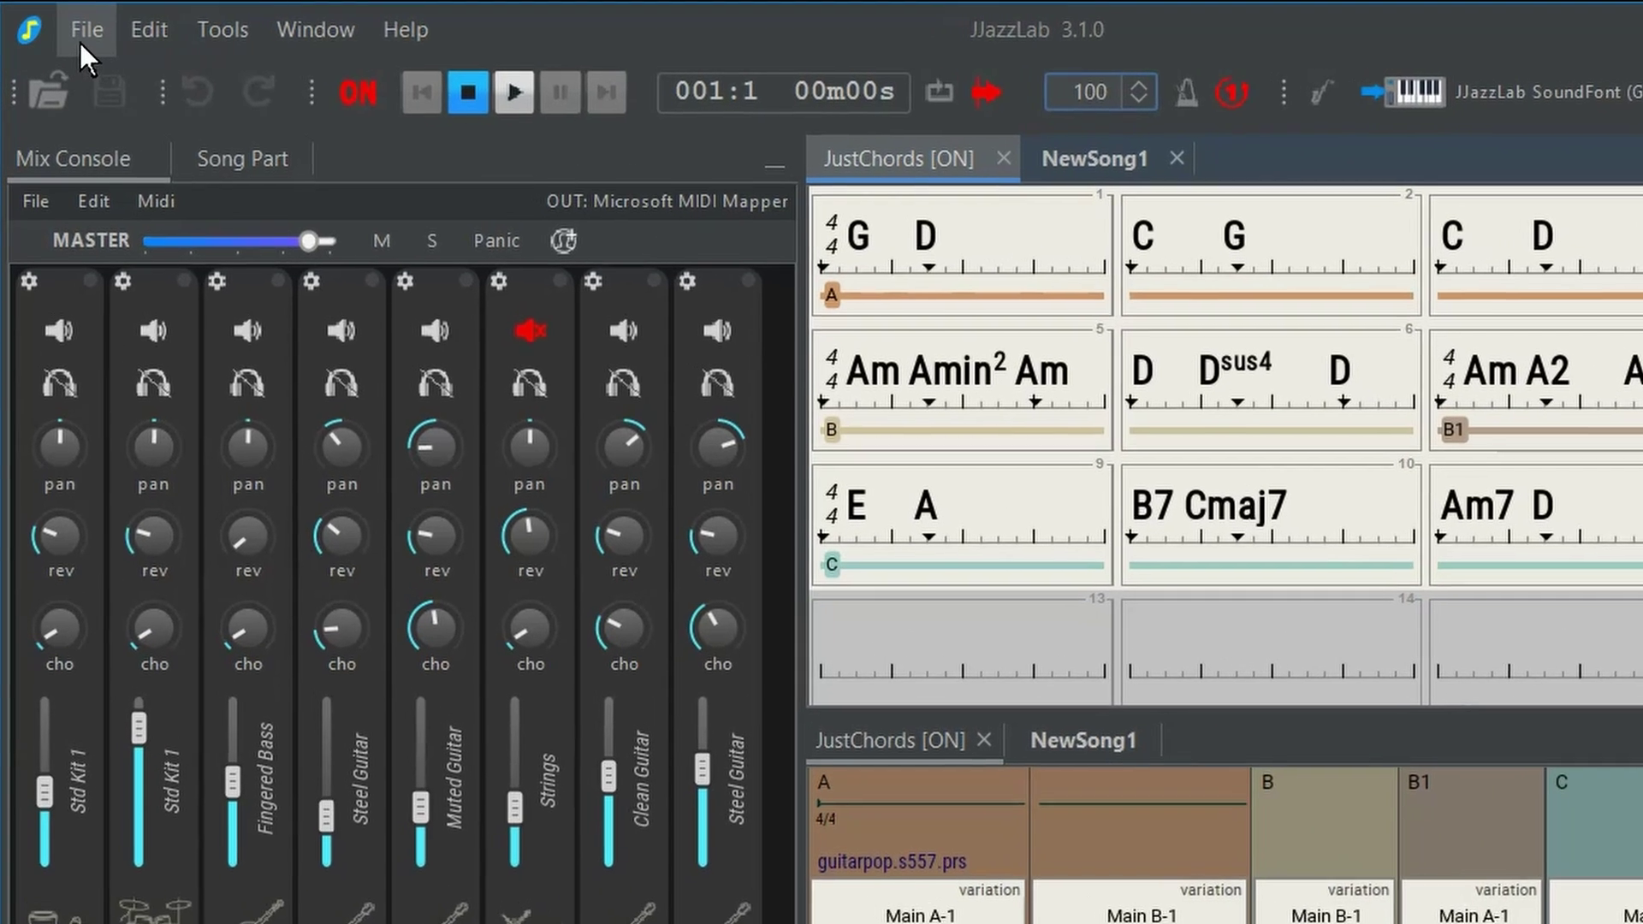
click(76, 28)
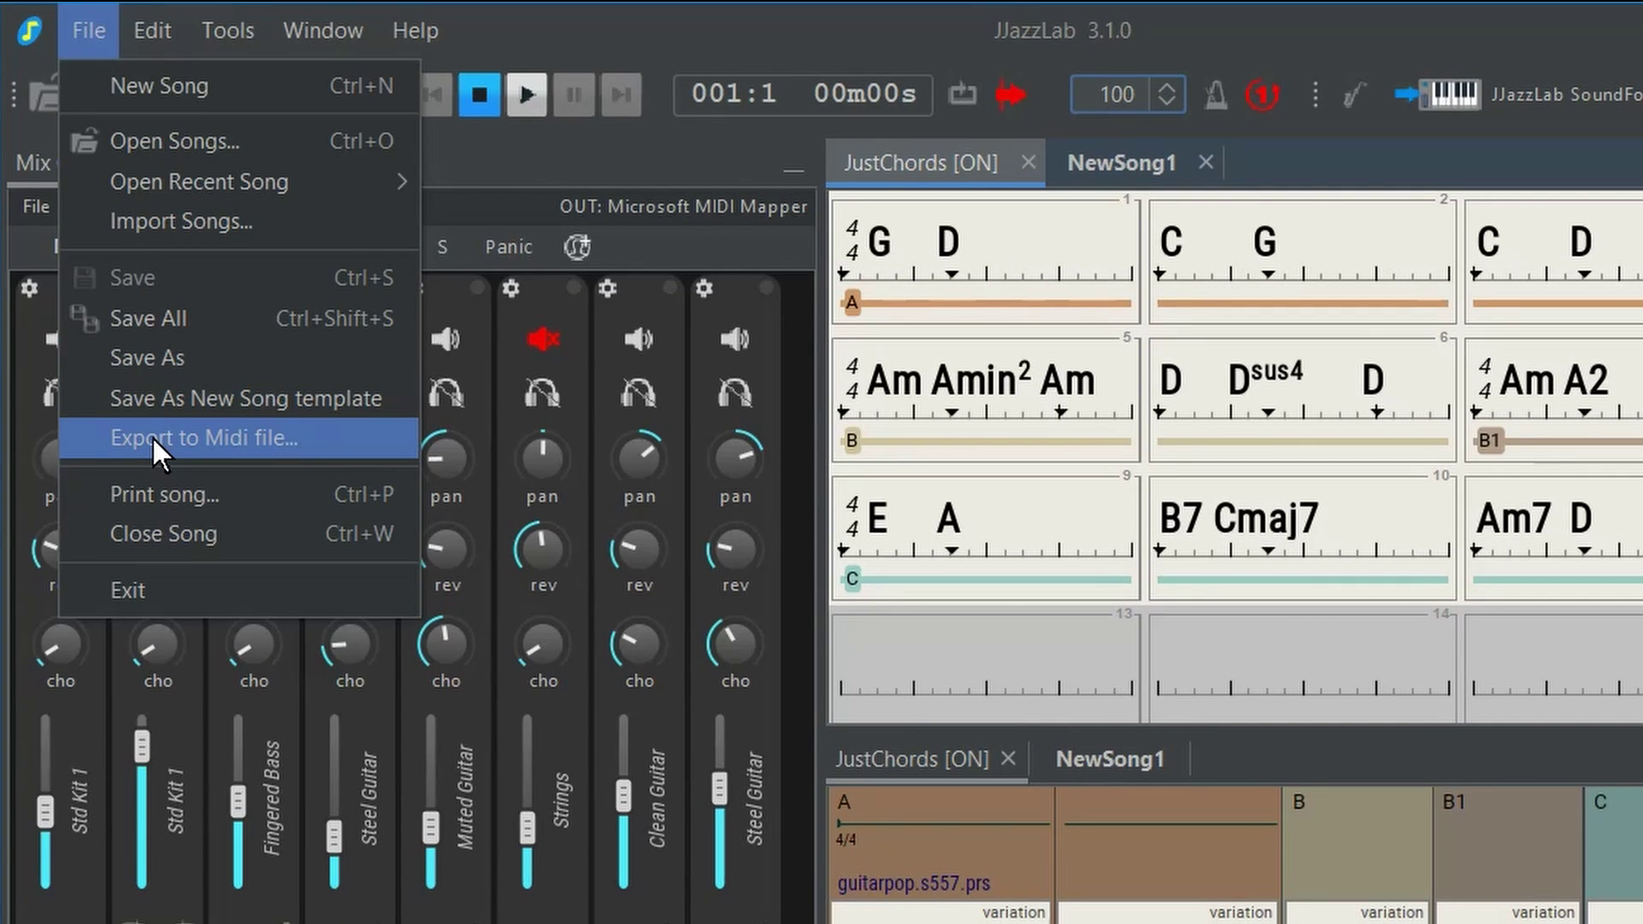
click(152, 434)
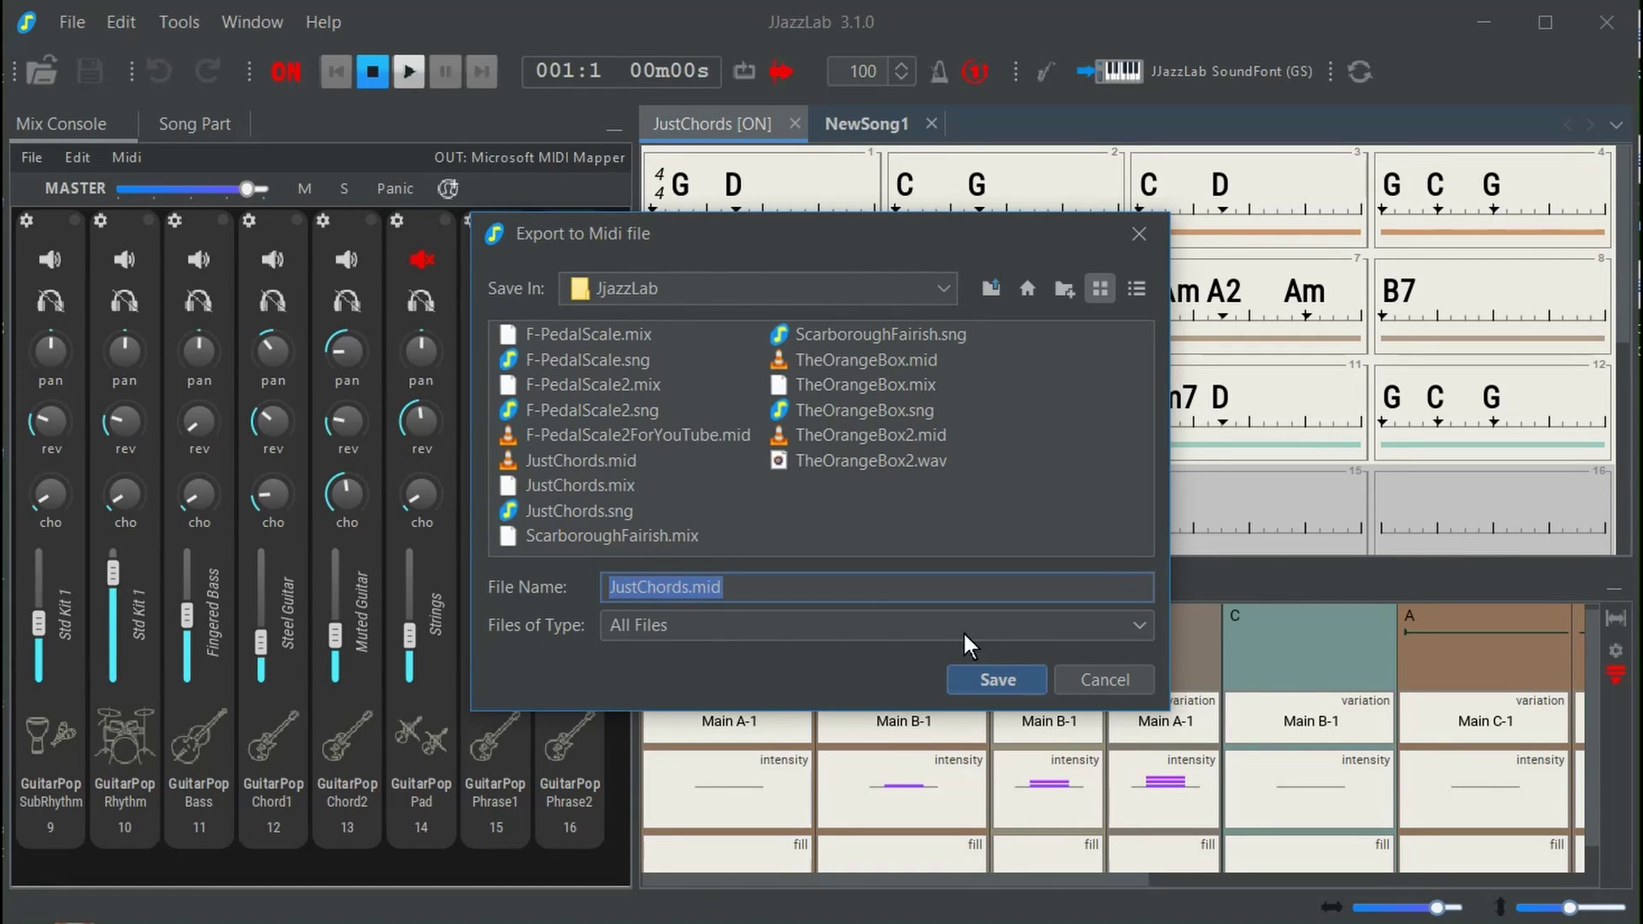
click(1111, 675)
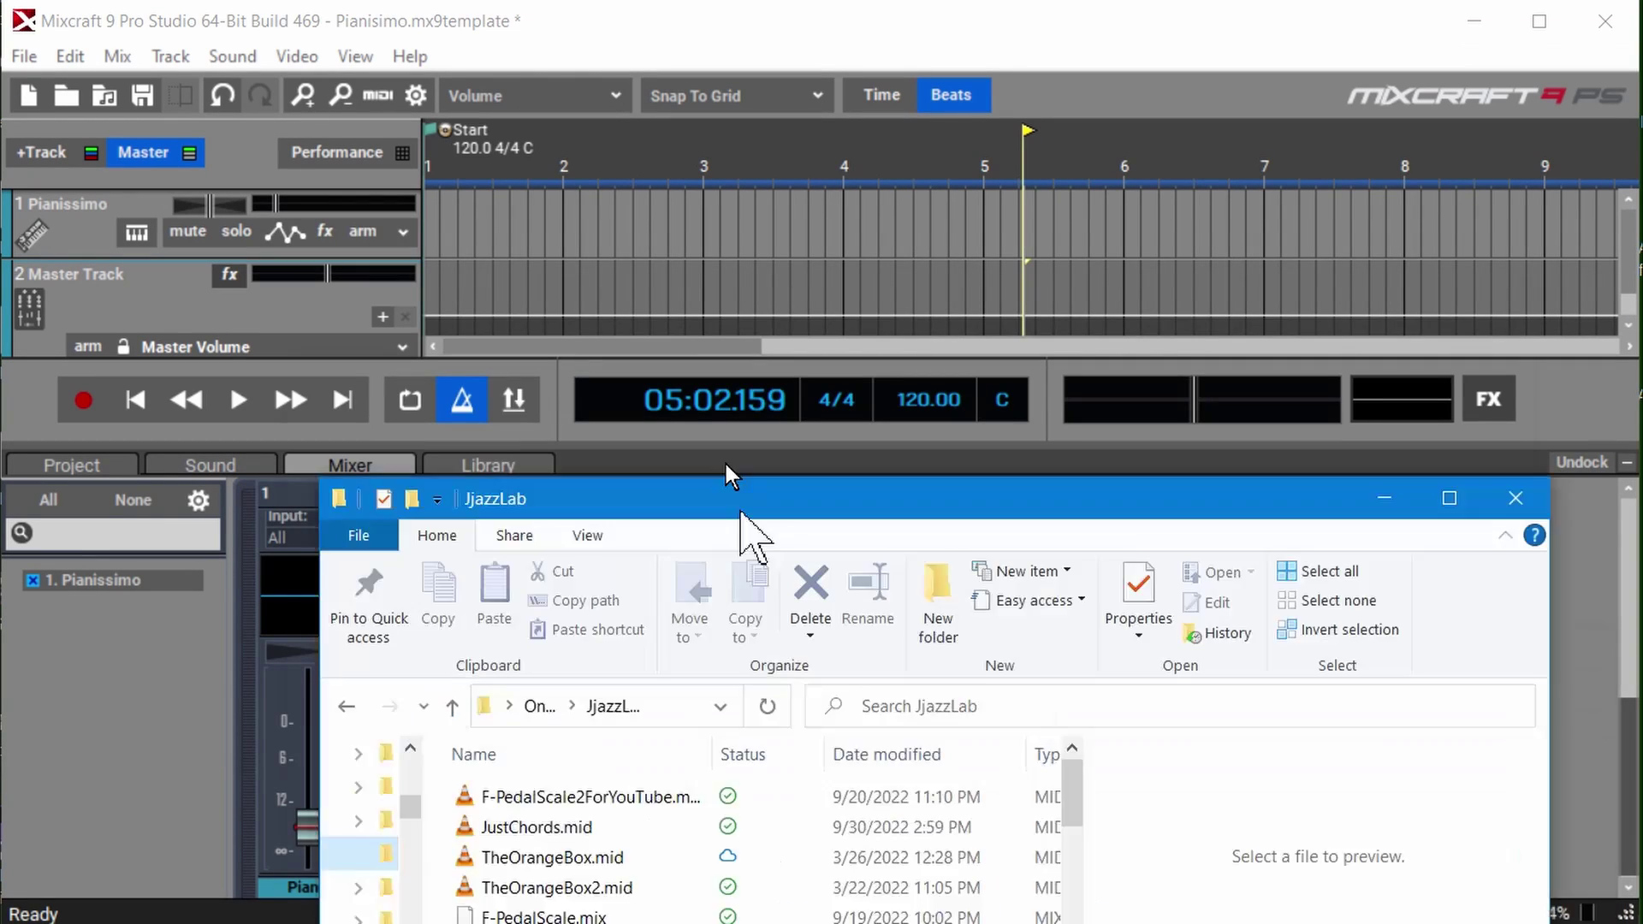
Step: Import JustChords.mid from the JjazzLab folder into the Mixcraft project as instrument tracks
drag(727, 488, 751, 315)
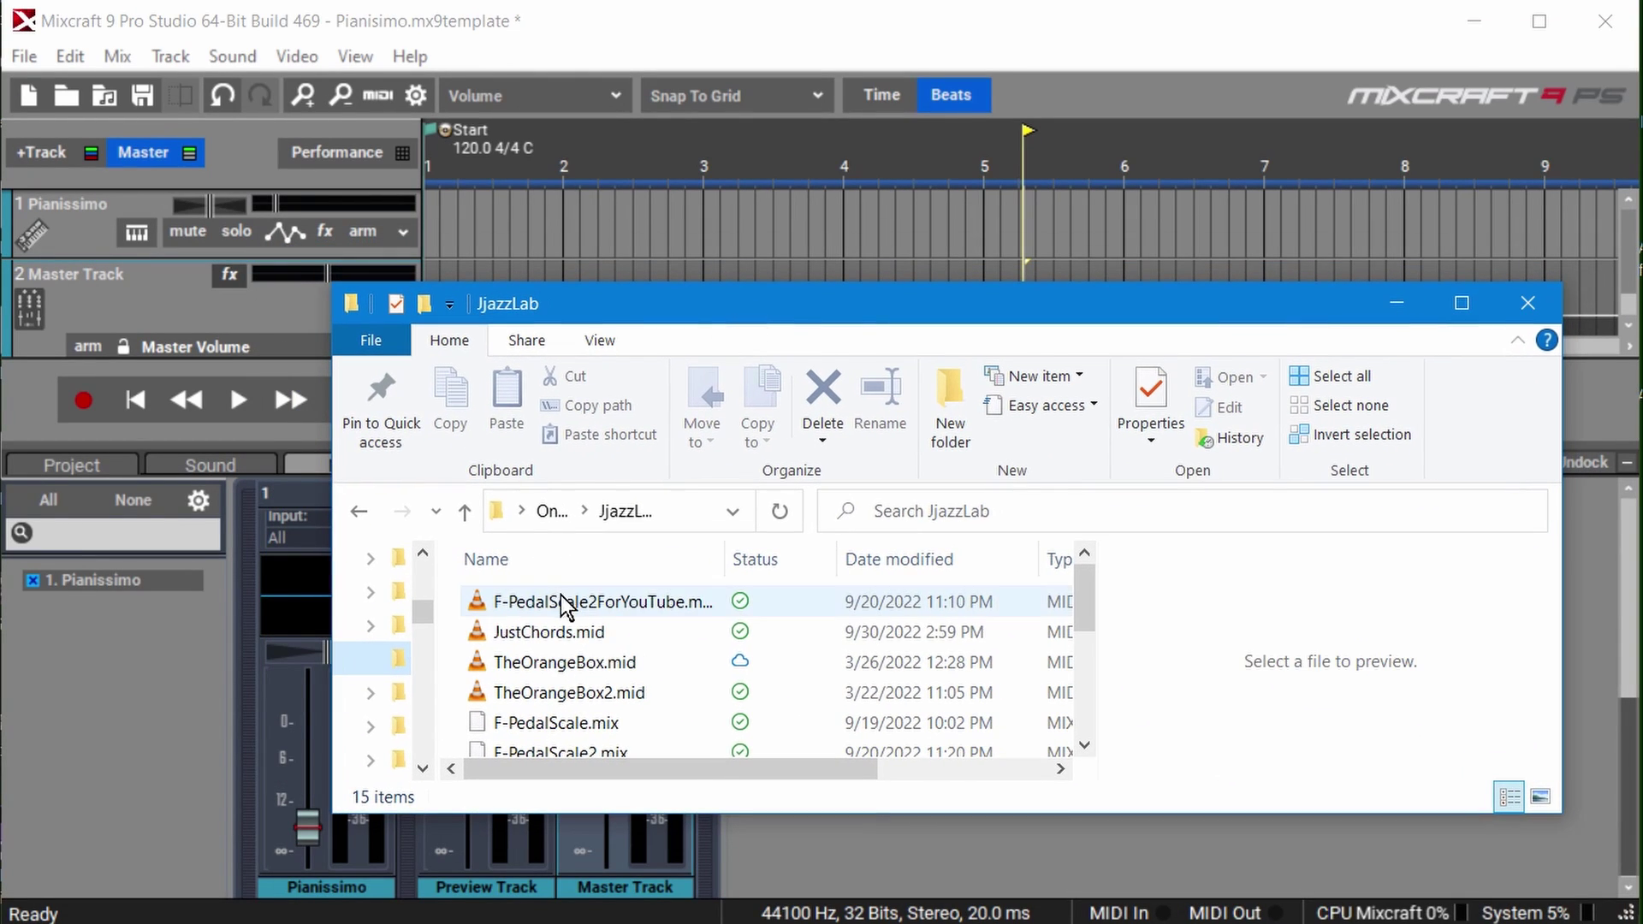
drag(592, 331, 566, 395)
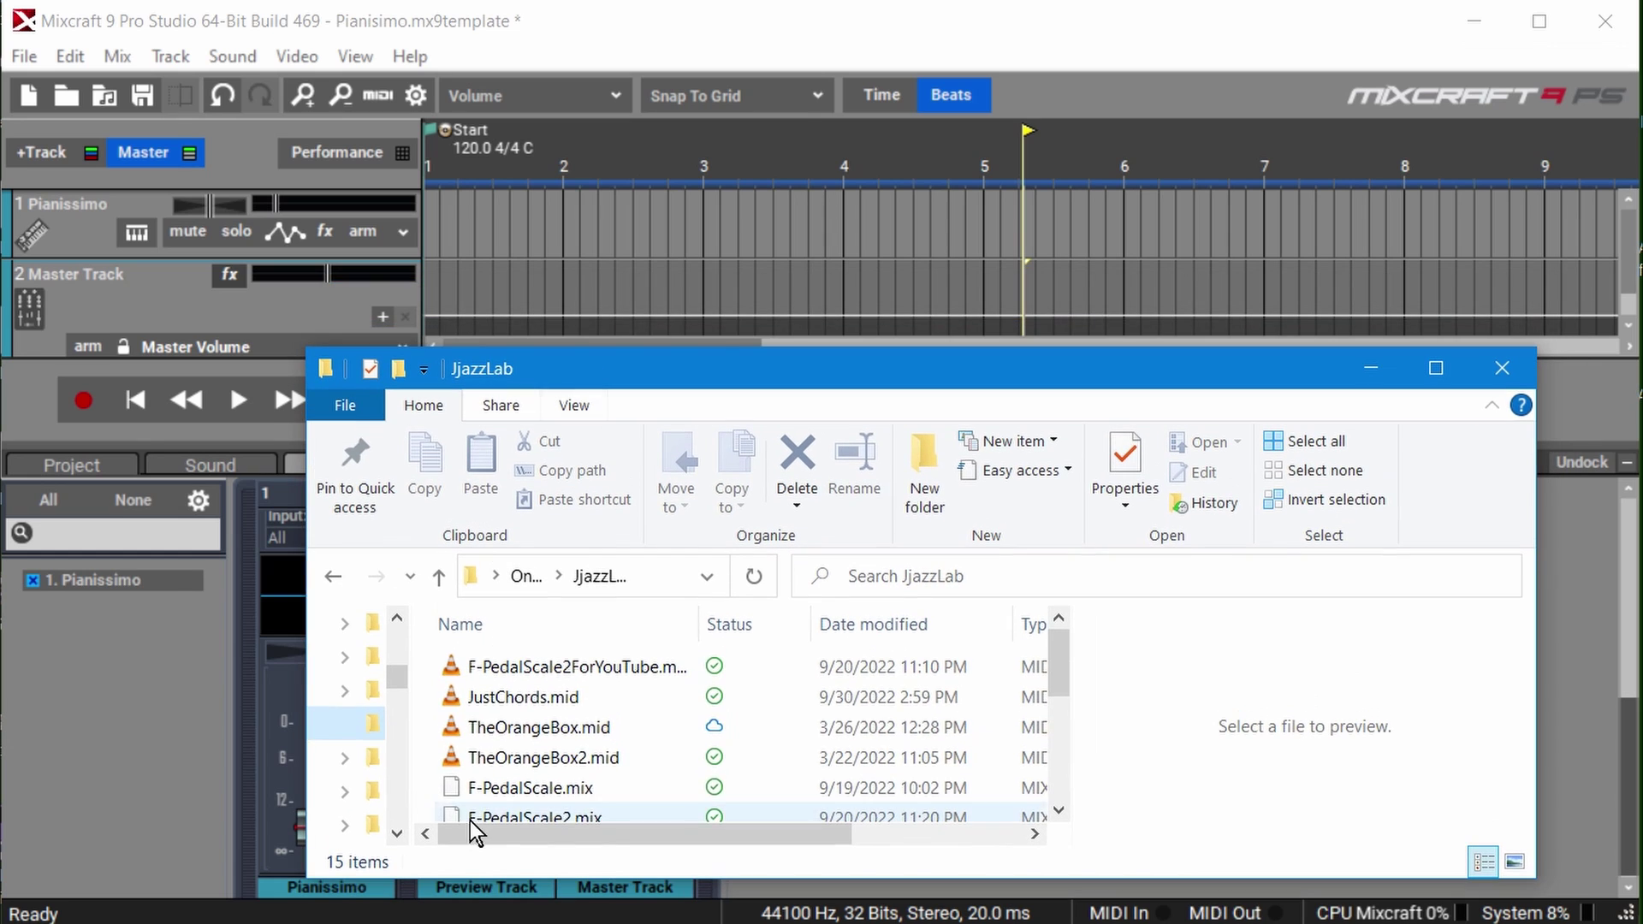
click(500, 695)
drag(499, 694, 460, 227)
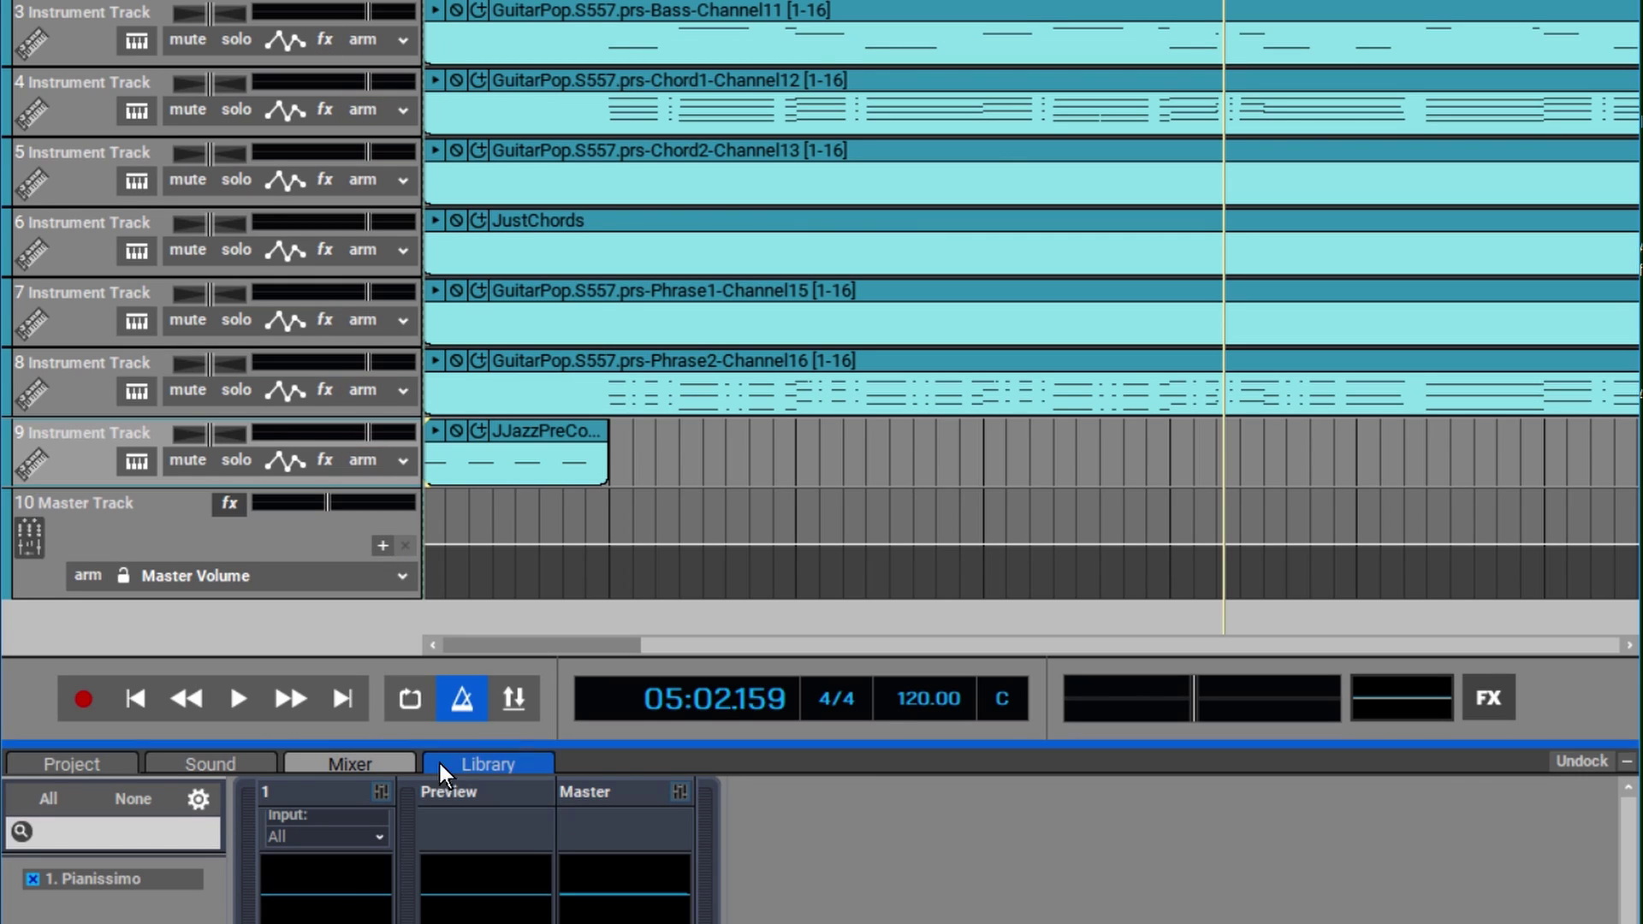
Step: Play the imported GuitarPop tracks from the start, then stop playback
click(130, 696)
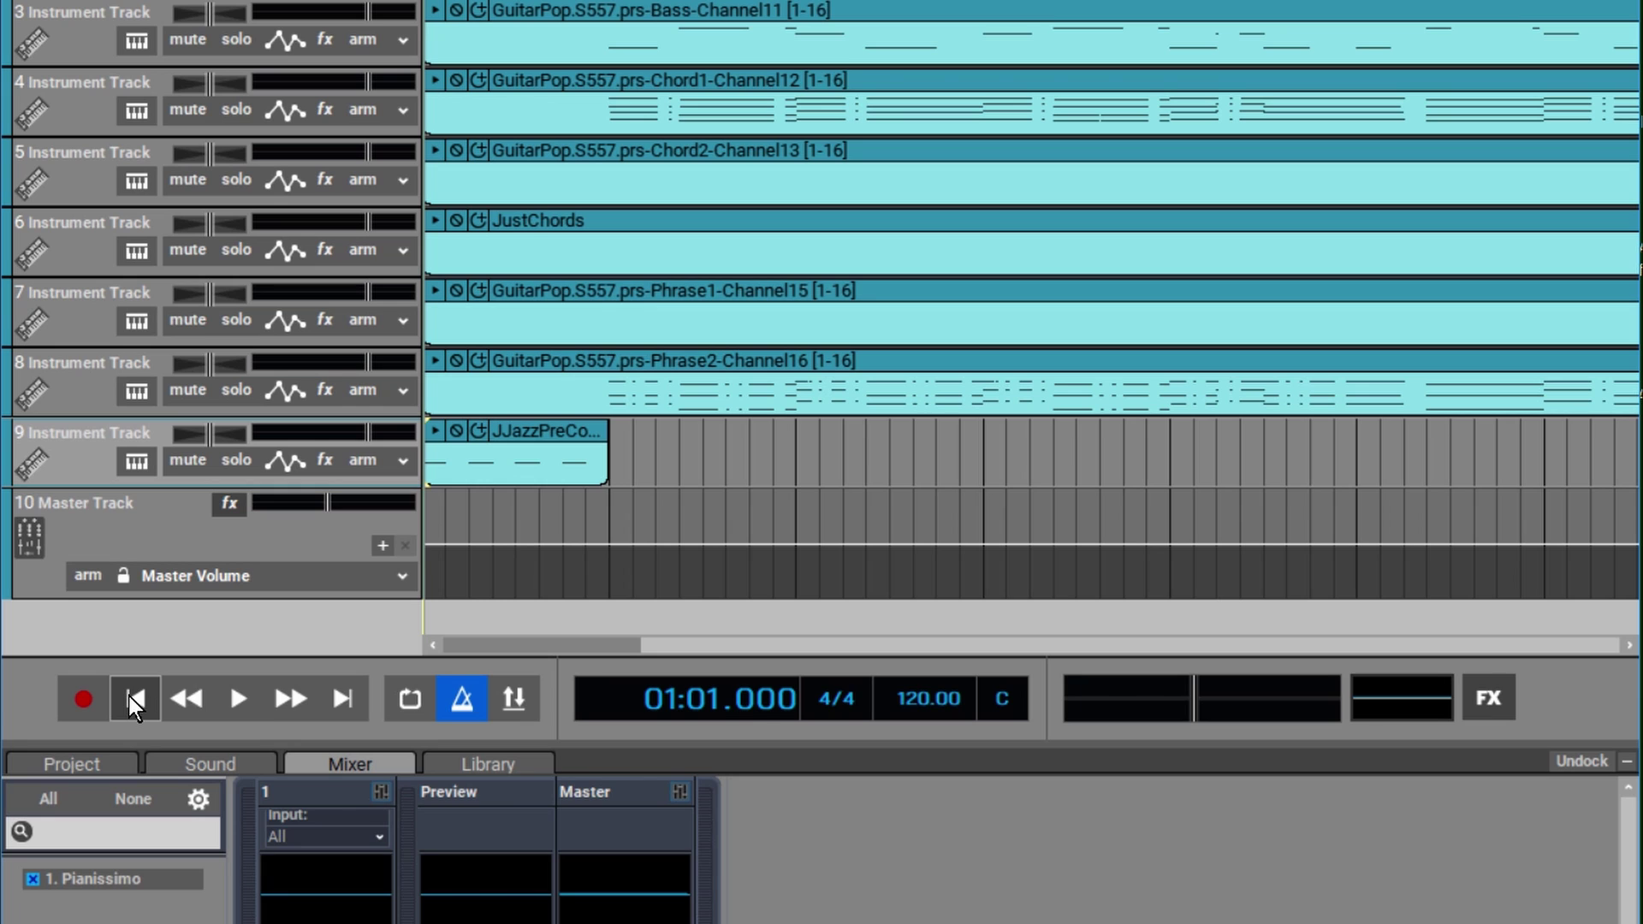
click(234, 698)
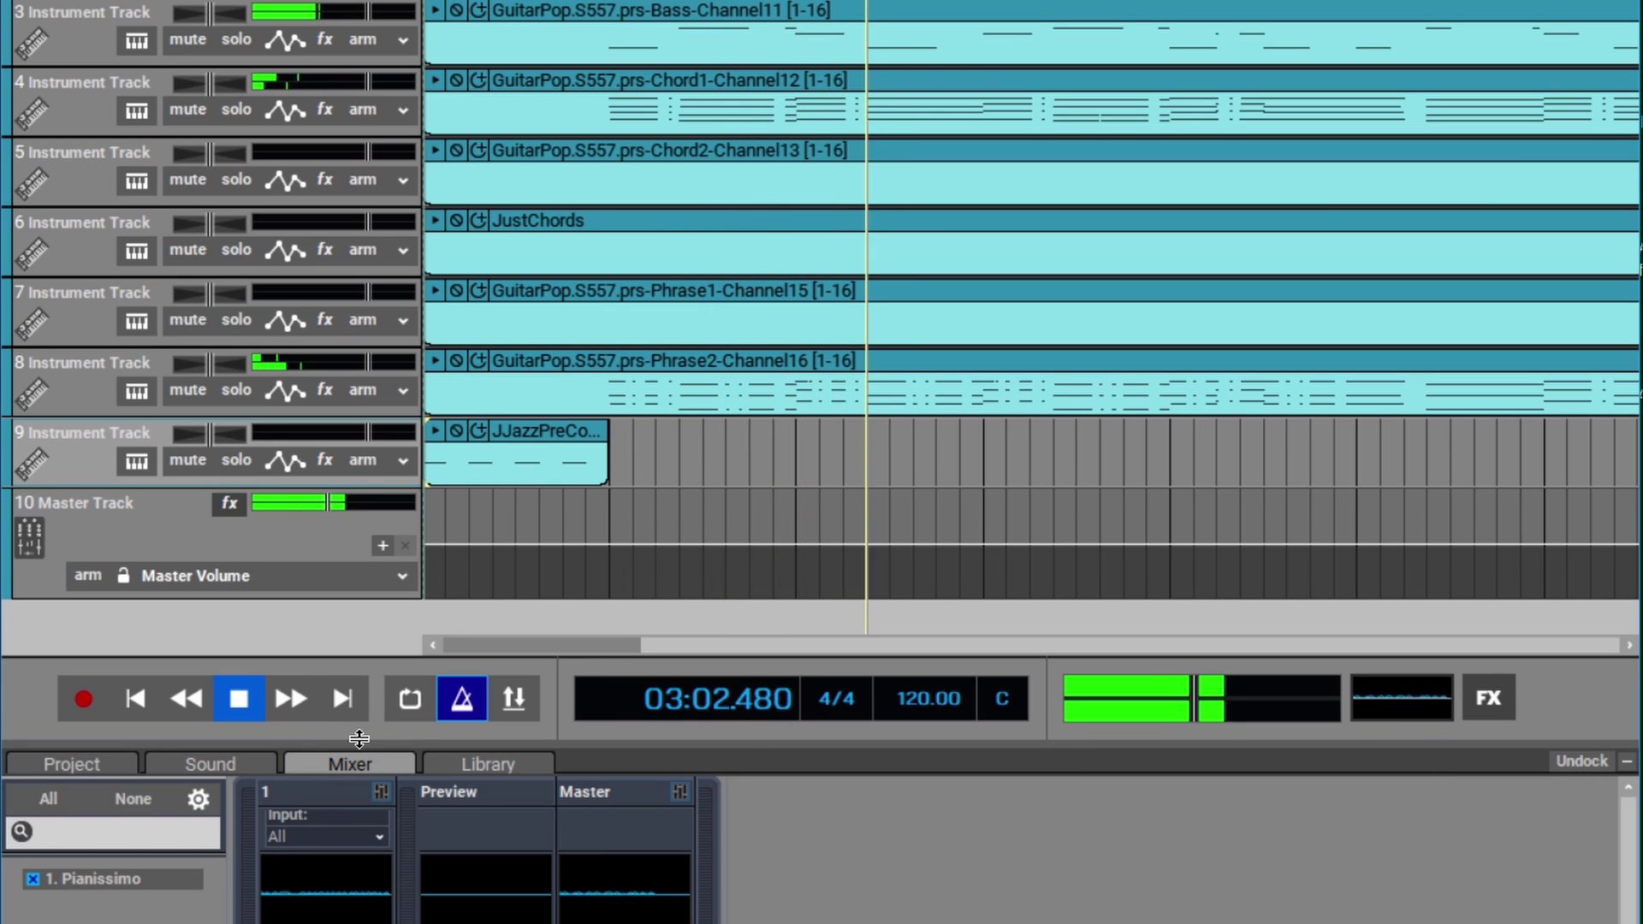
click(238, 699)
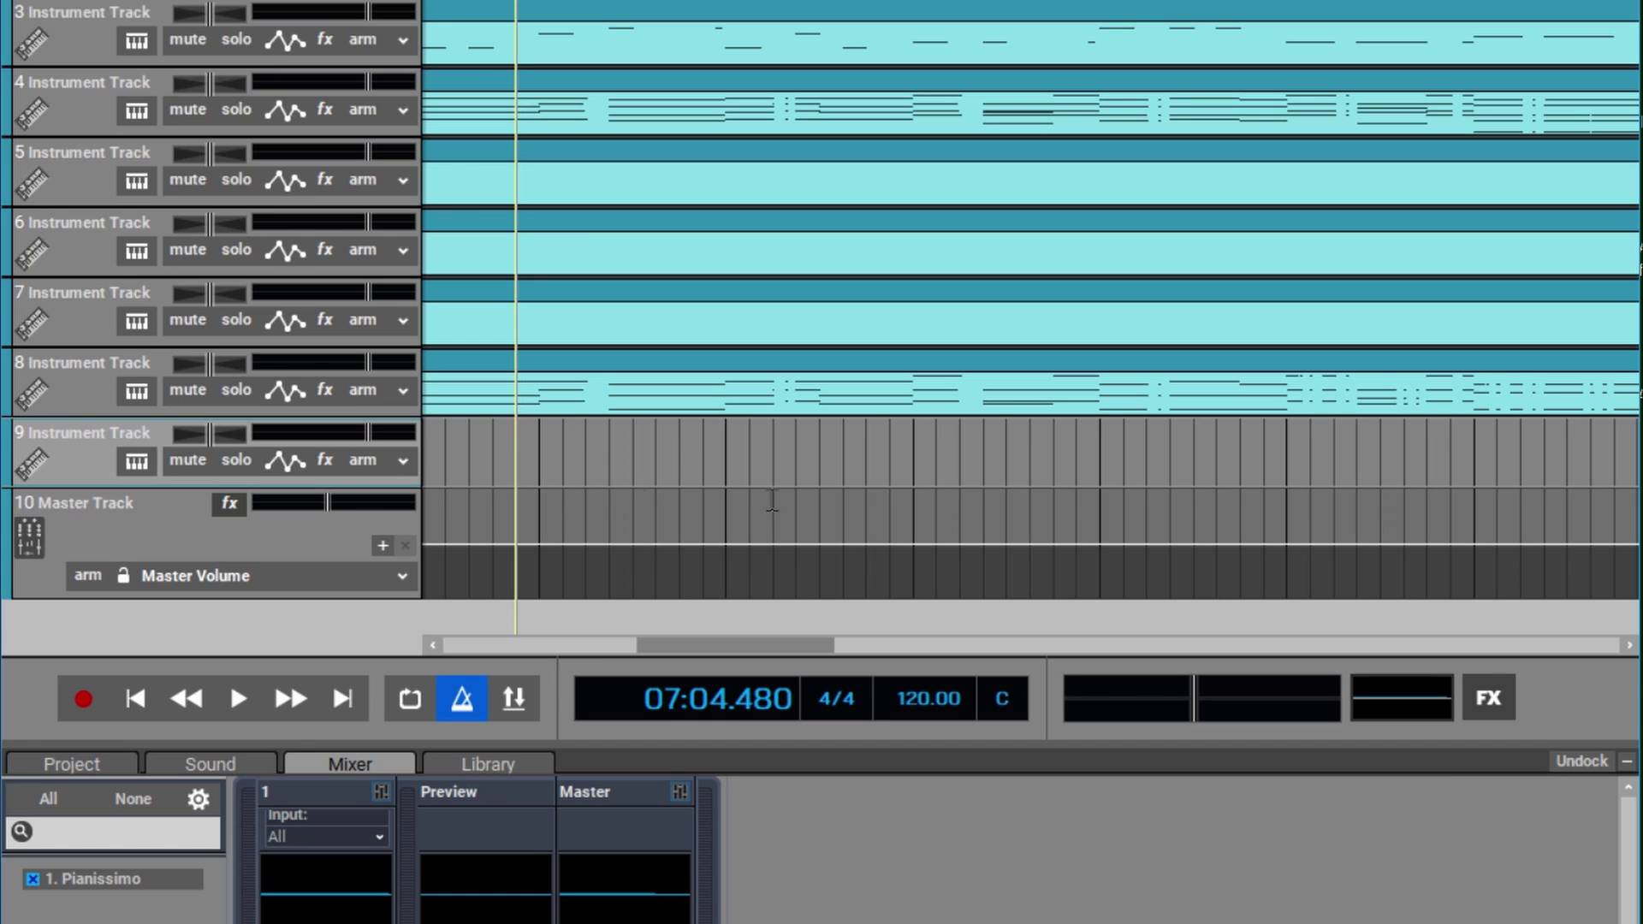
Step: Set the song tempo to 100 and play it from the start
double_click(950, 699)
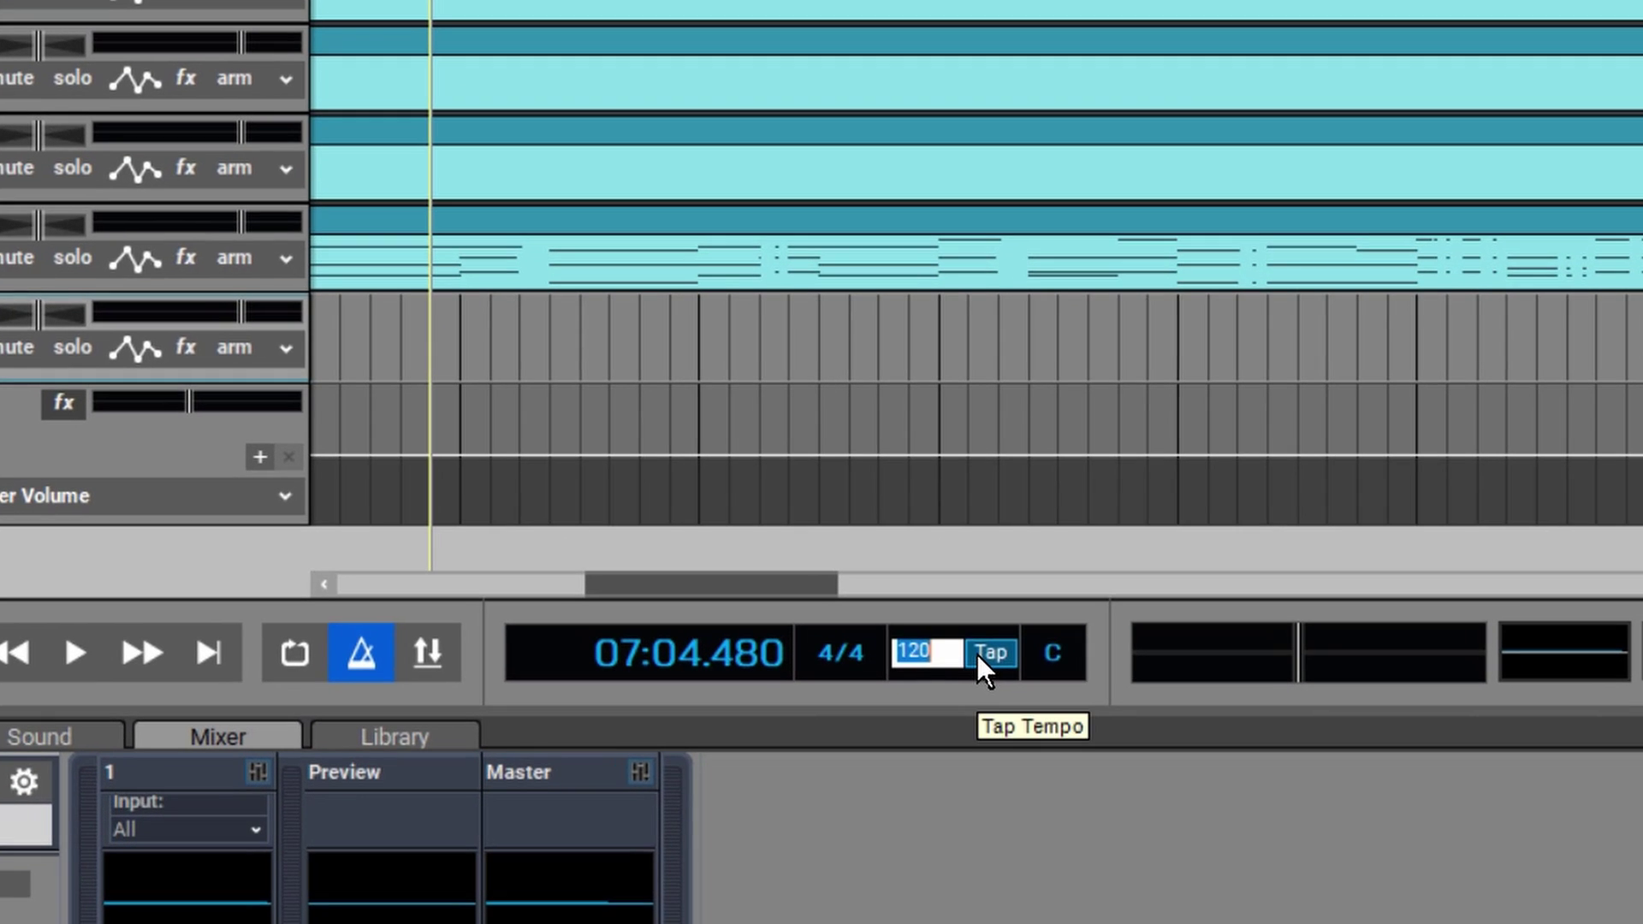
text(100)
key(Return)
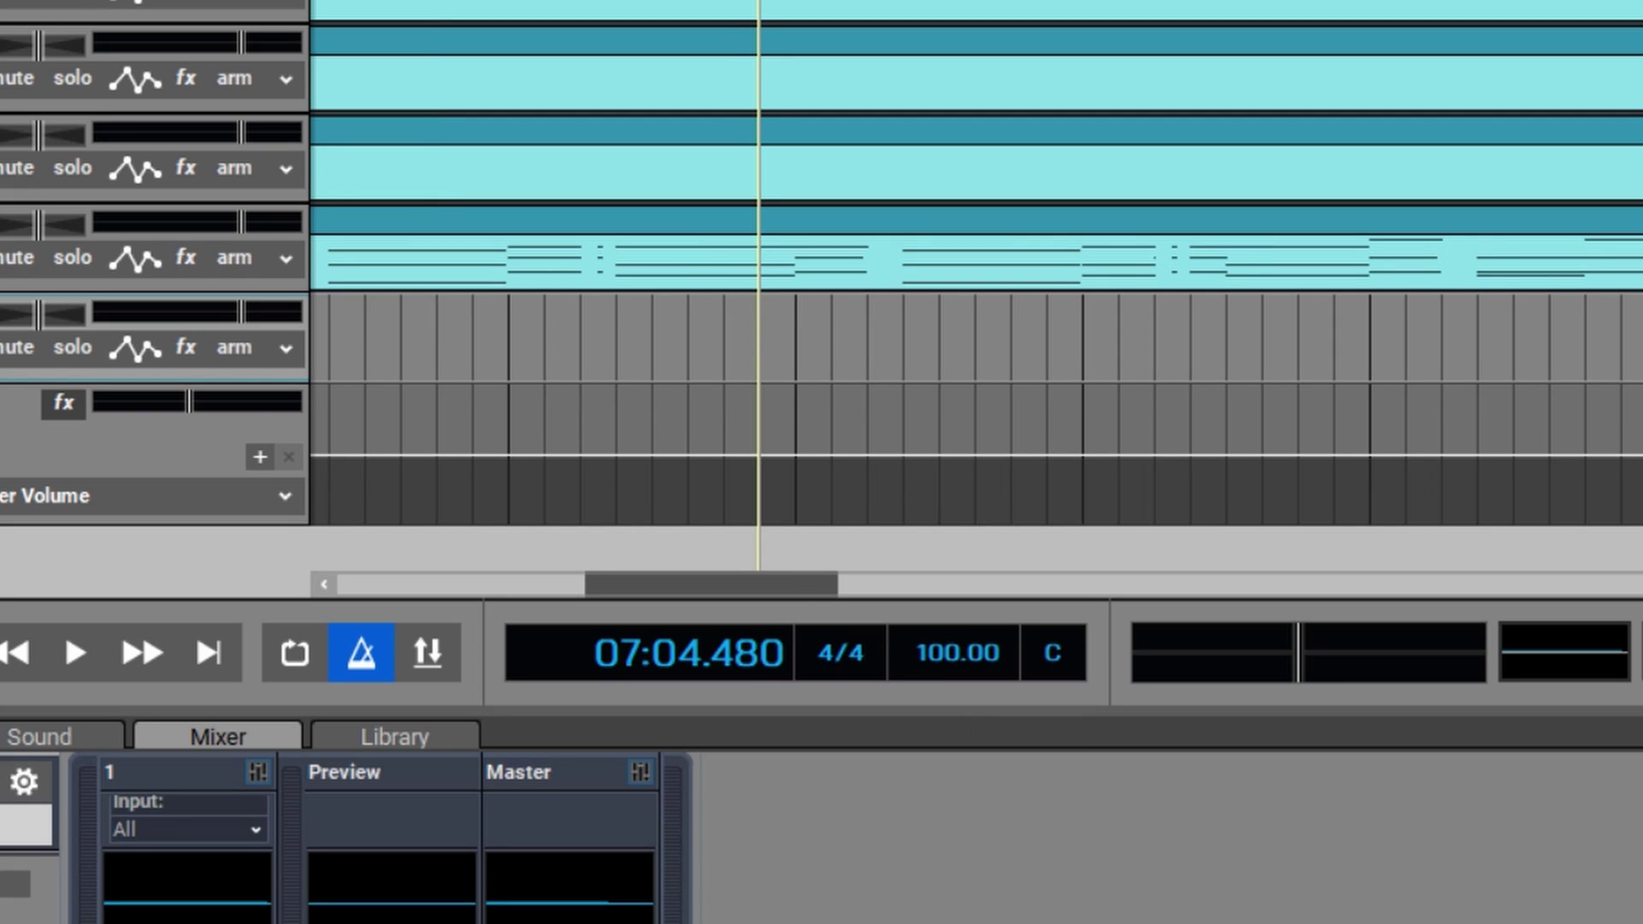
click(15, 653)
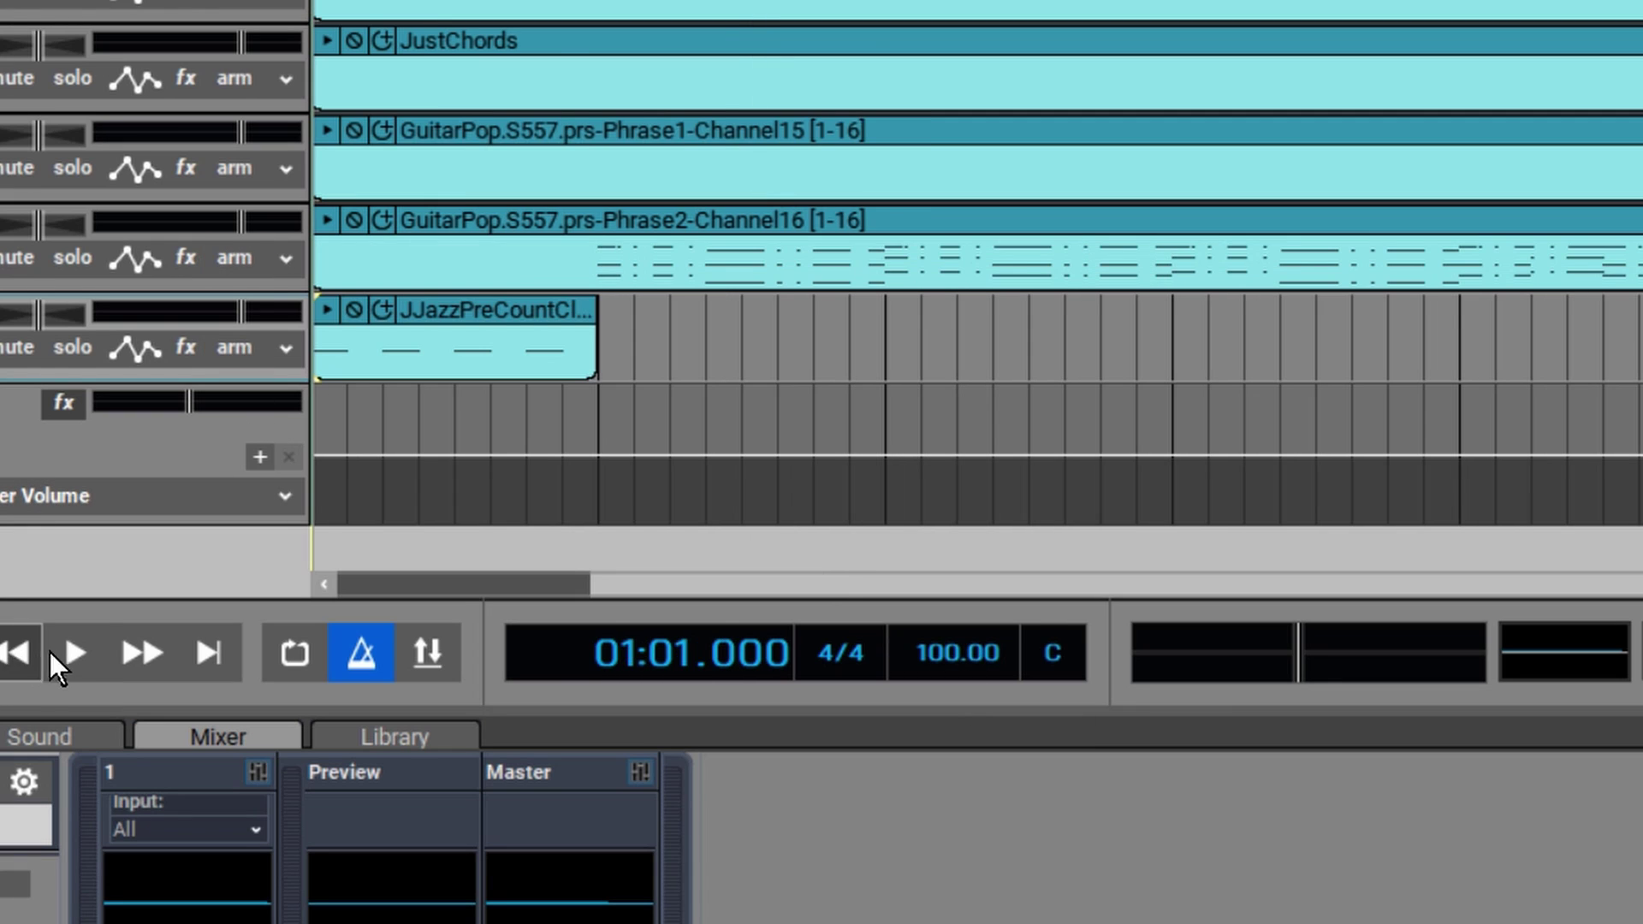
click(72, 652)
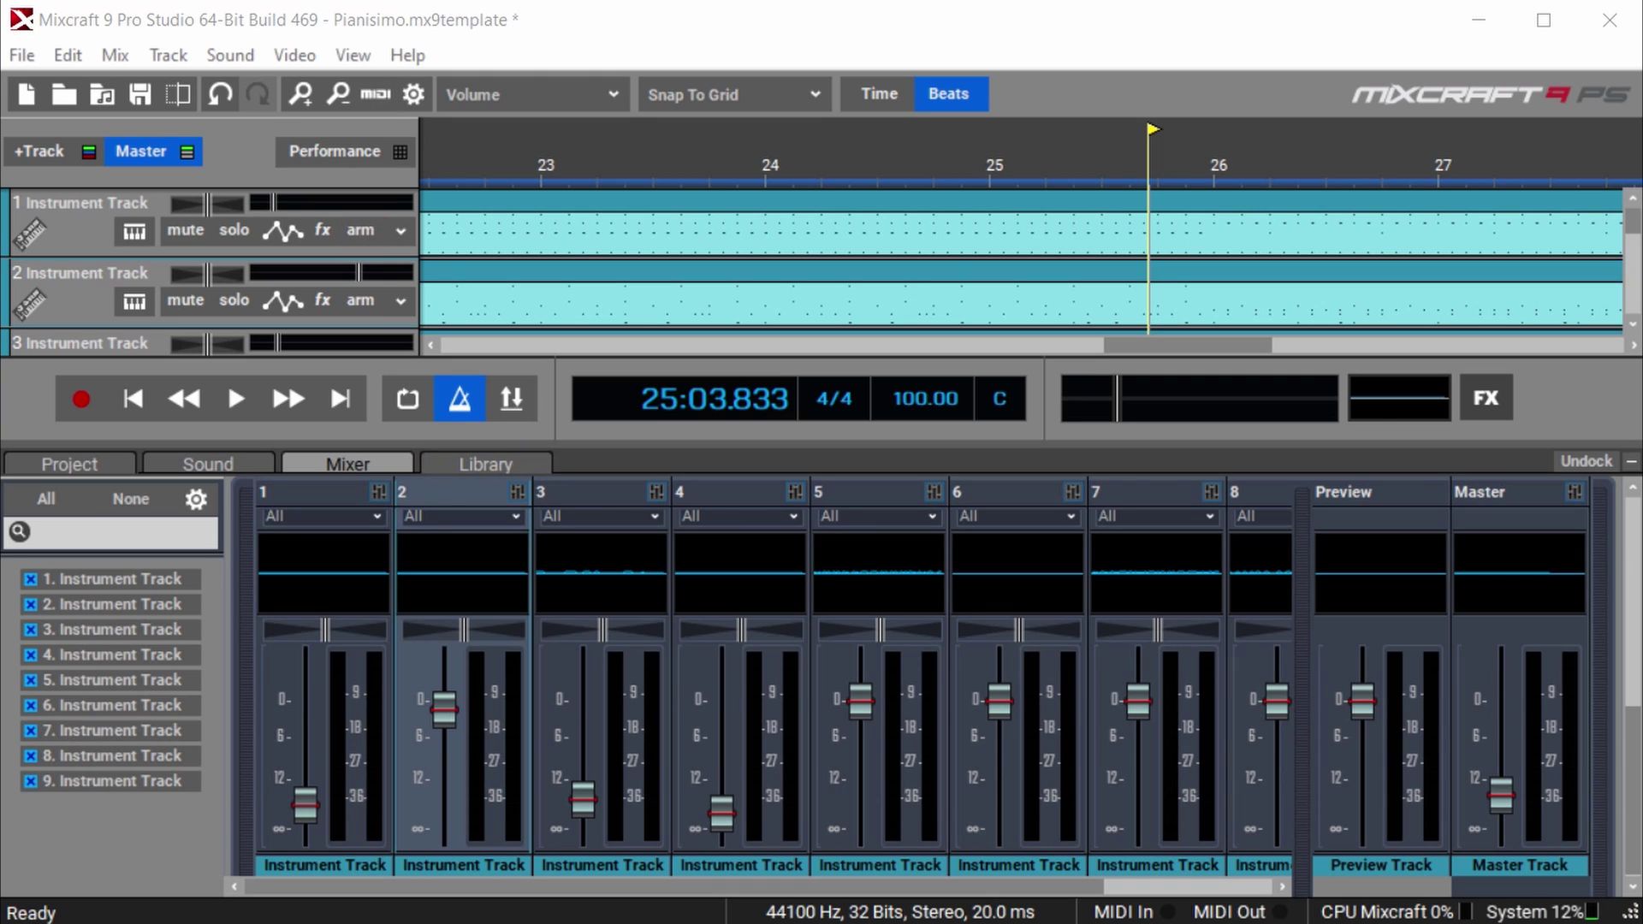
Step: Solo track 2 and audition it on its own
click(233, 299)
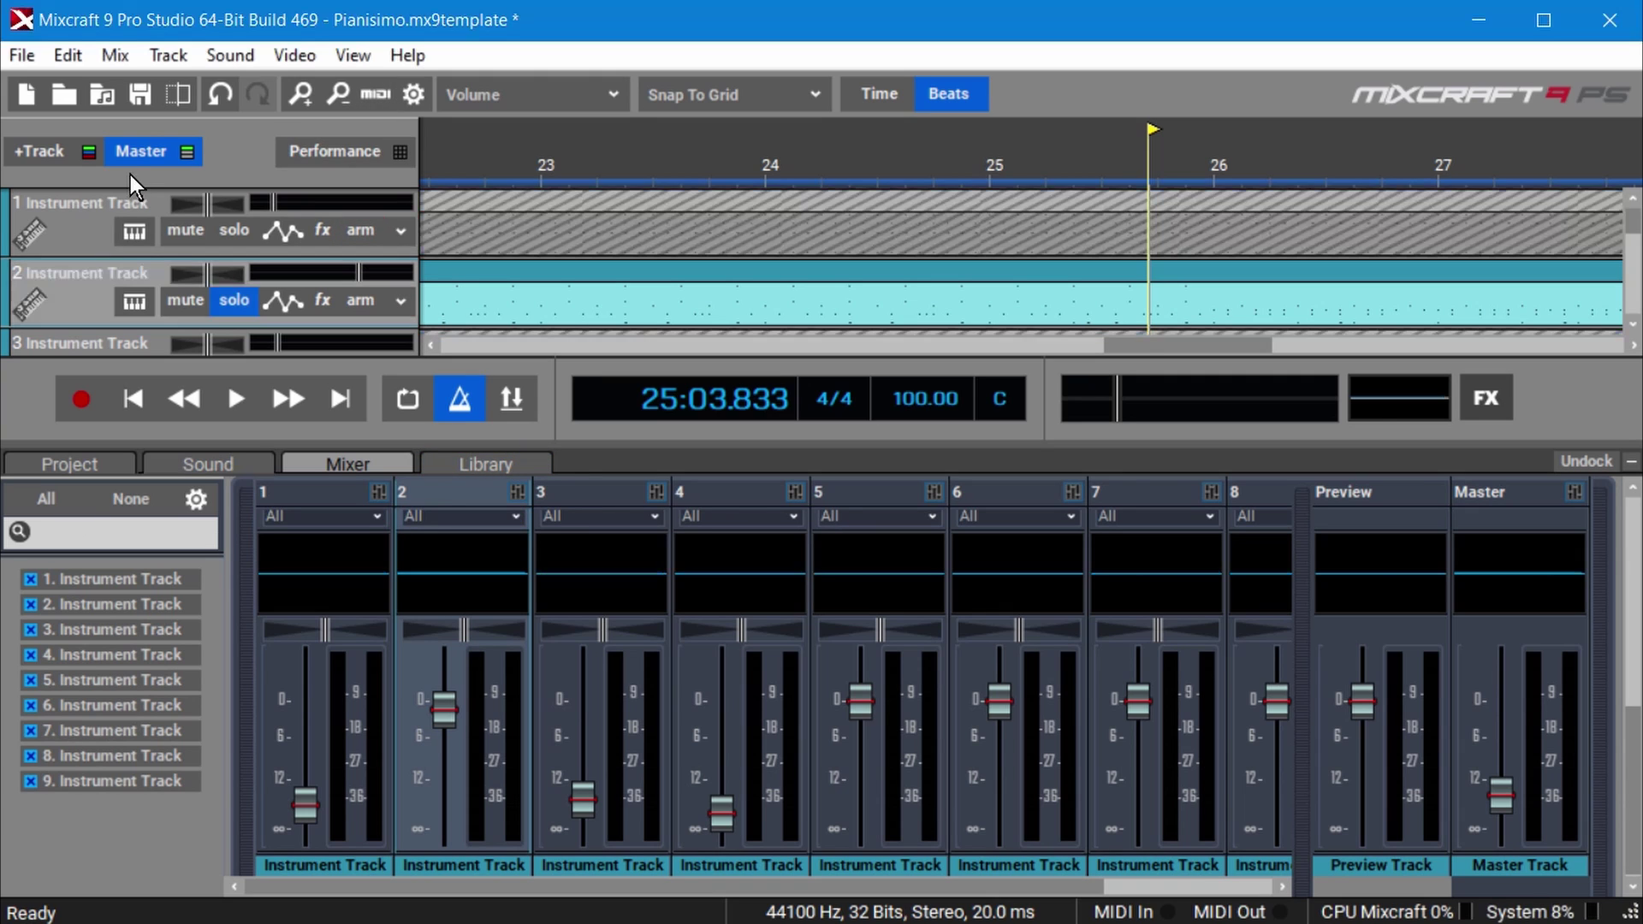
click(224, 395)
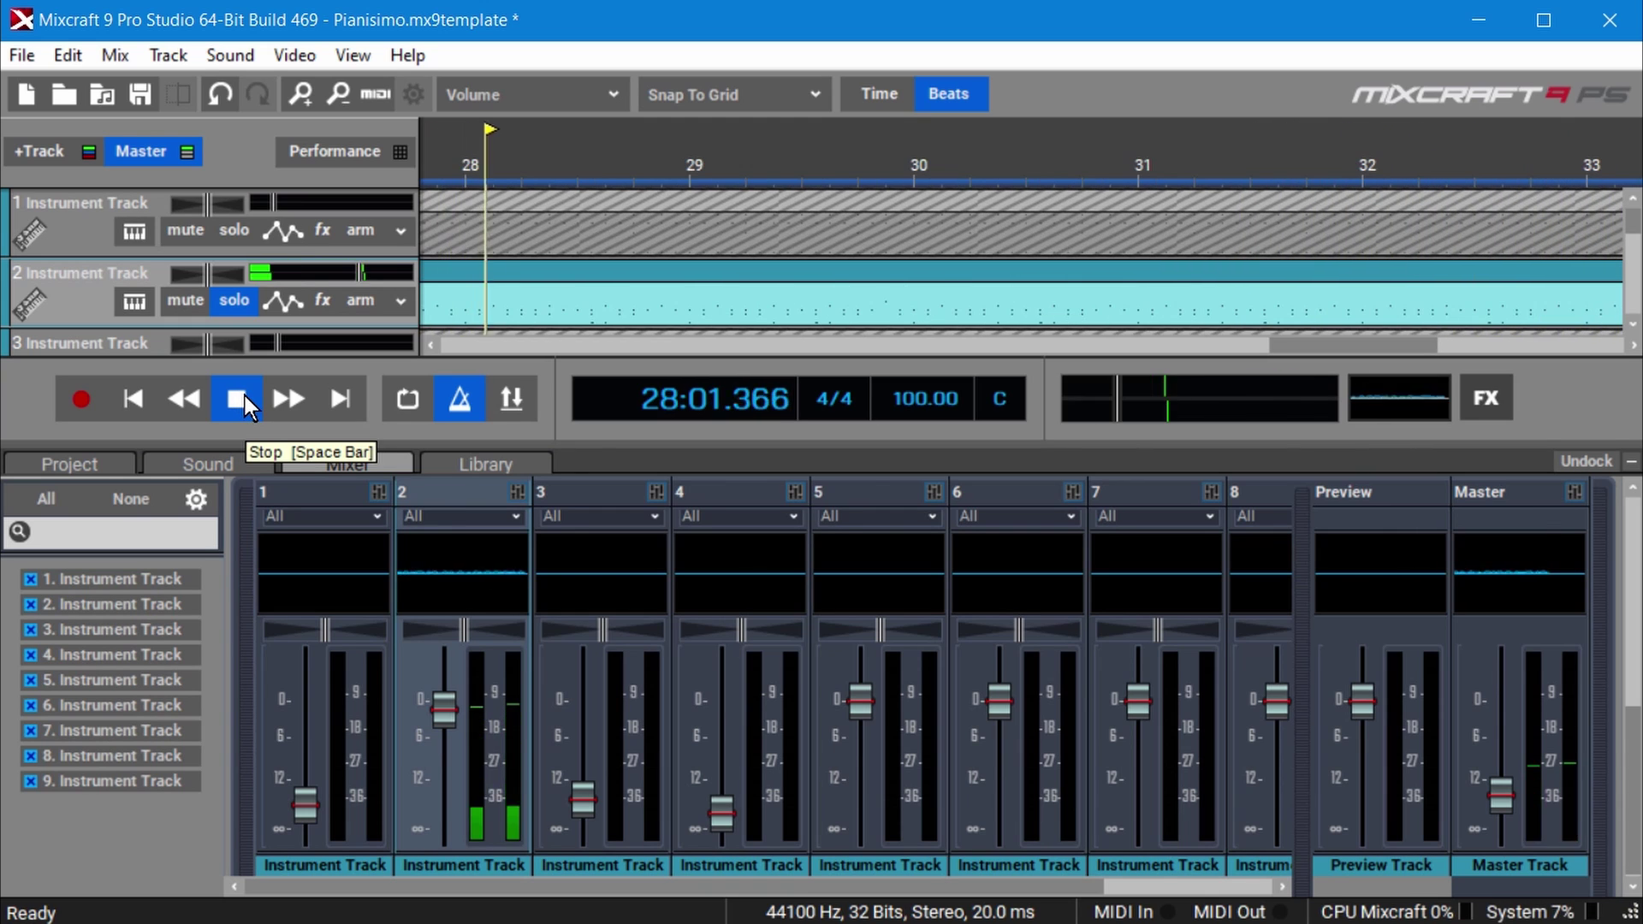
click(244, 395)
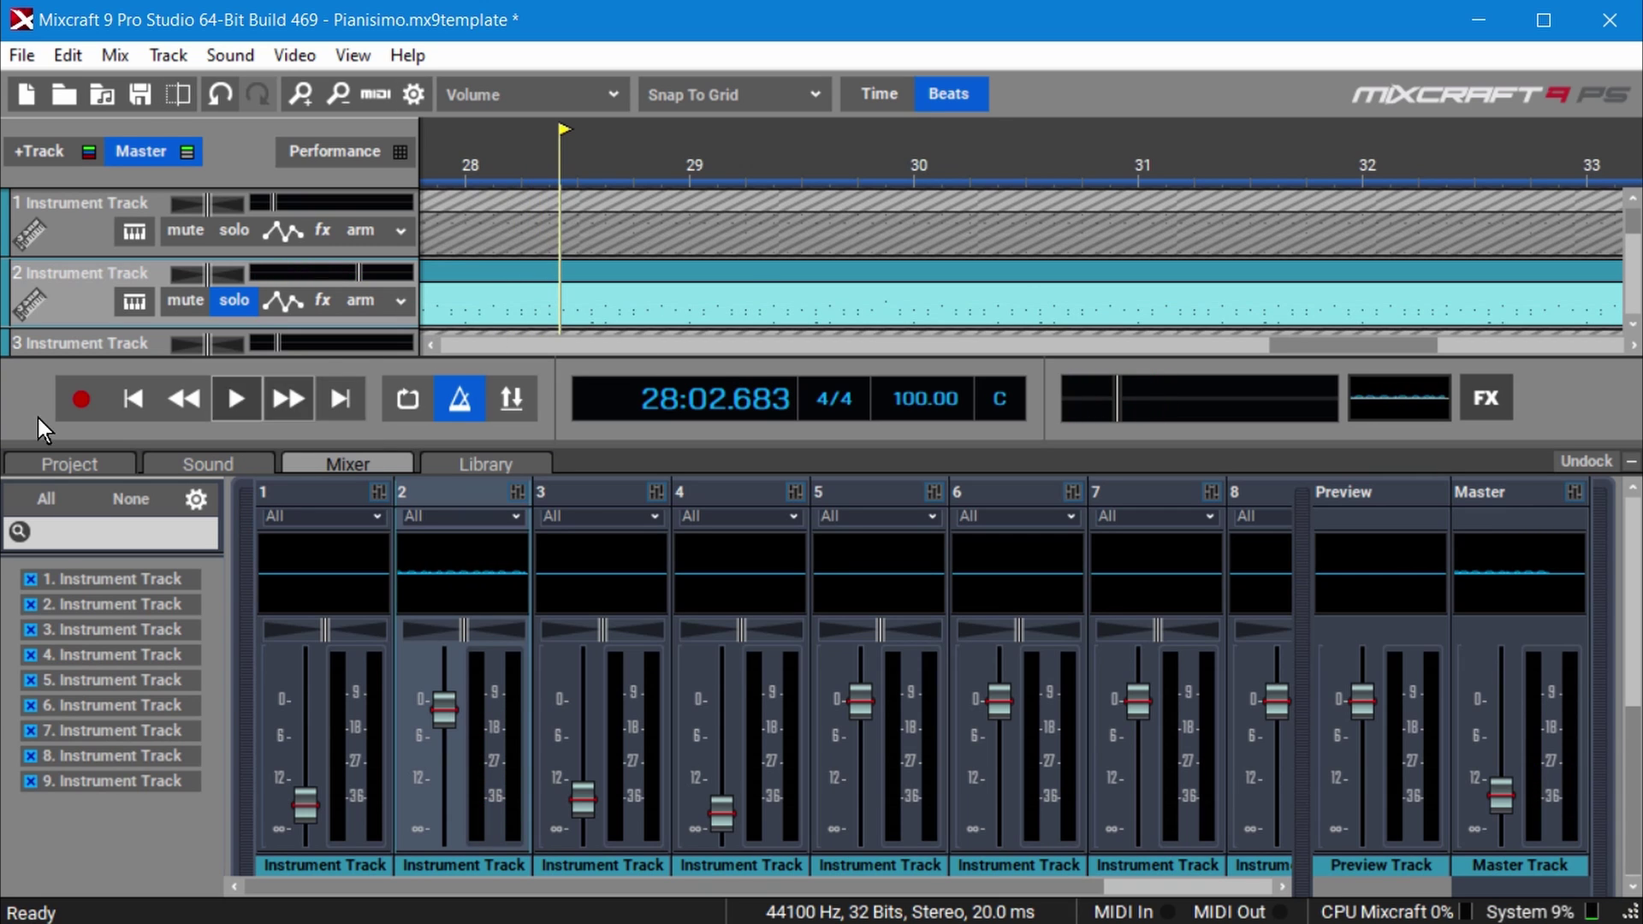
click(134, 301)
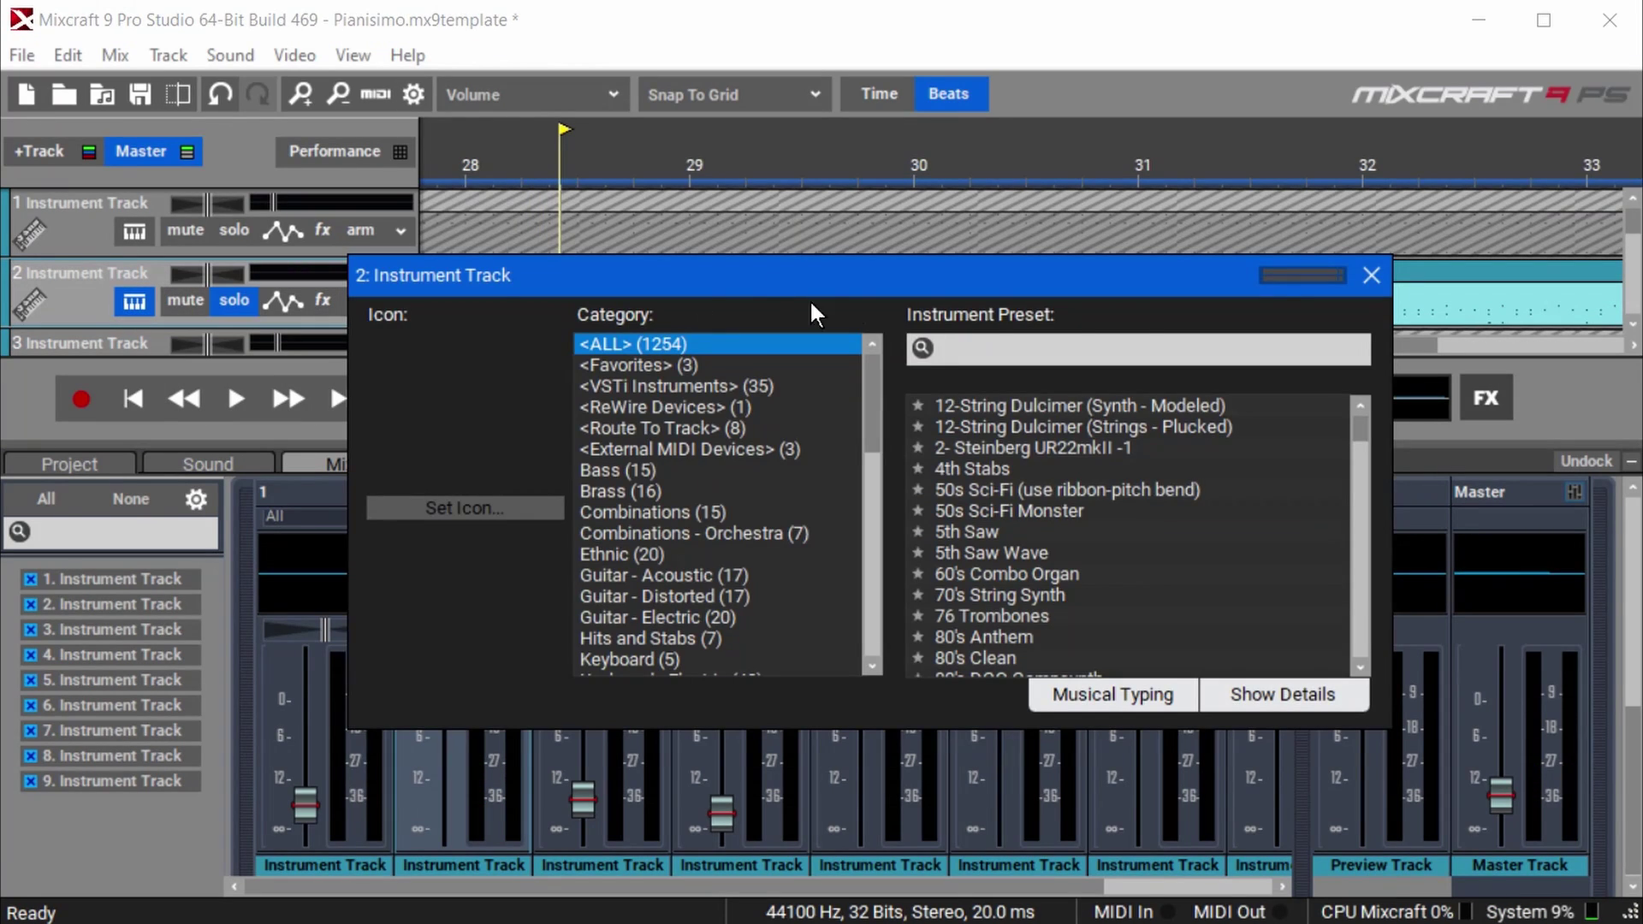
Step: Make Kontakt track 2's instrument and load the AR Modern Sparkle Kit Lite drums
click(682, 387)
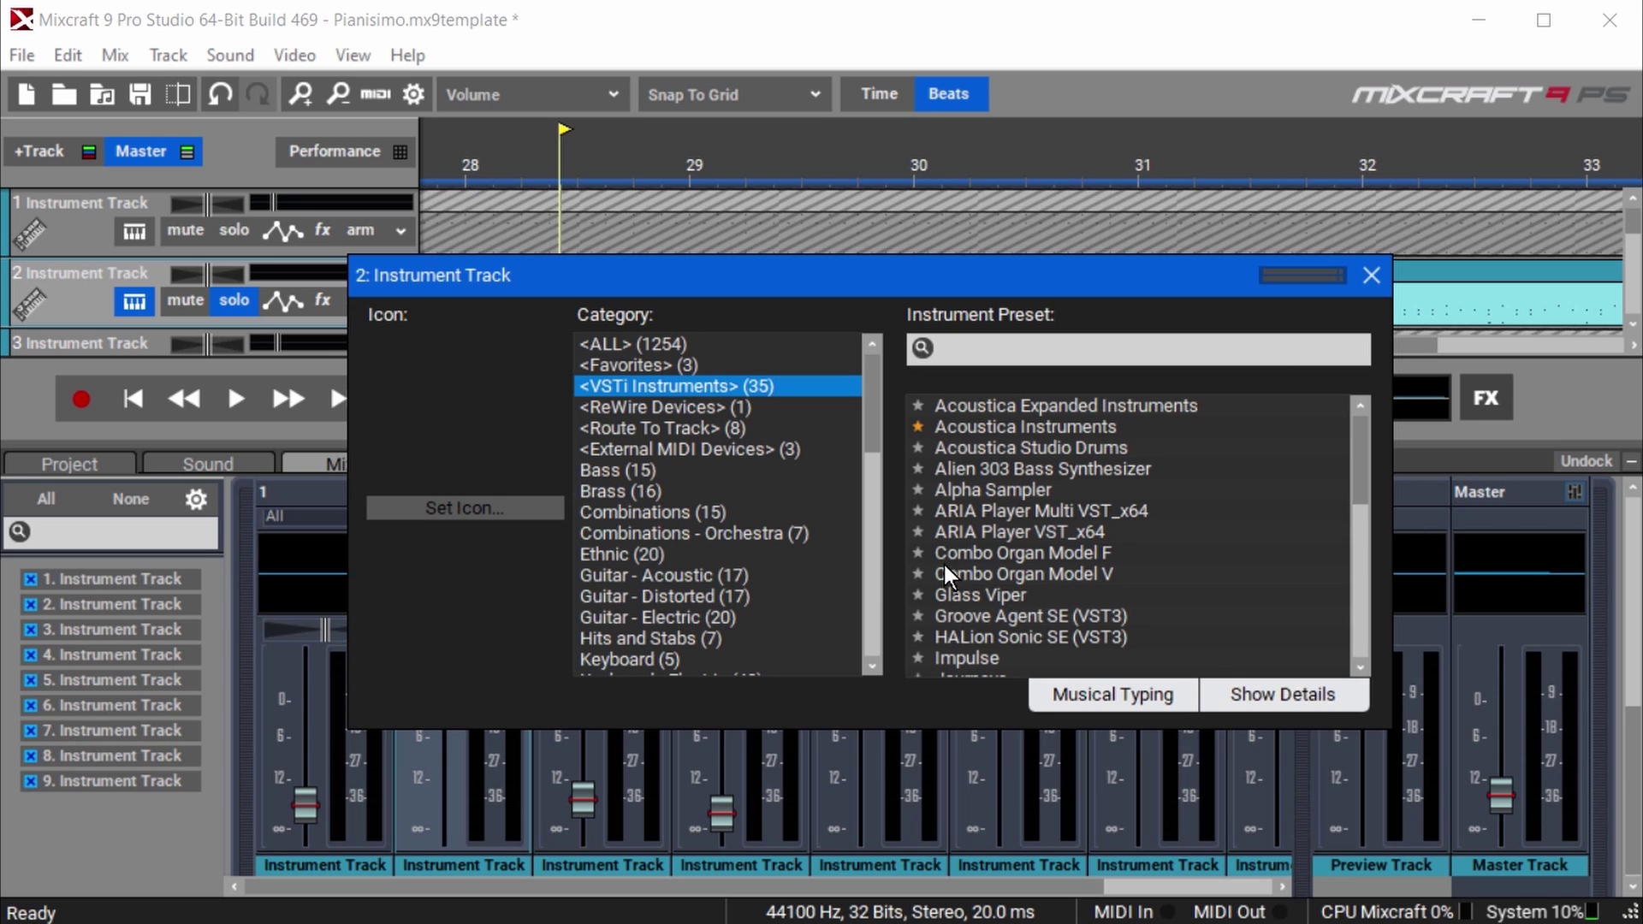
scroll(1065, 446, down, 3)
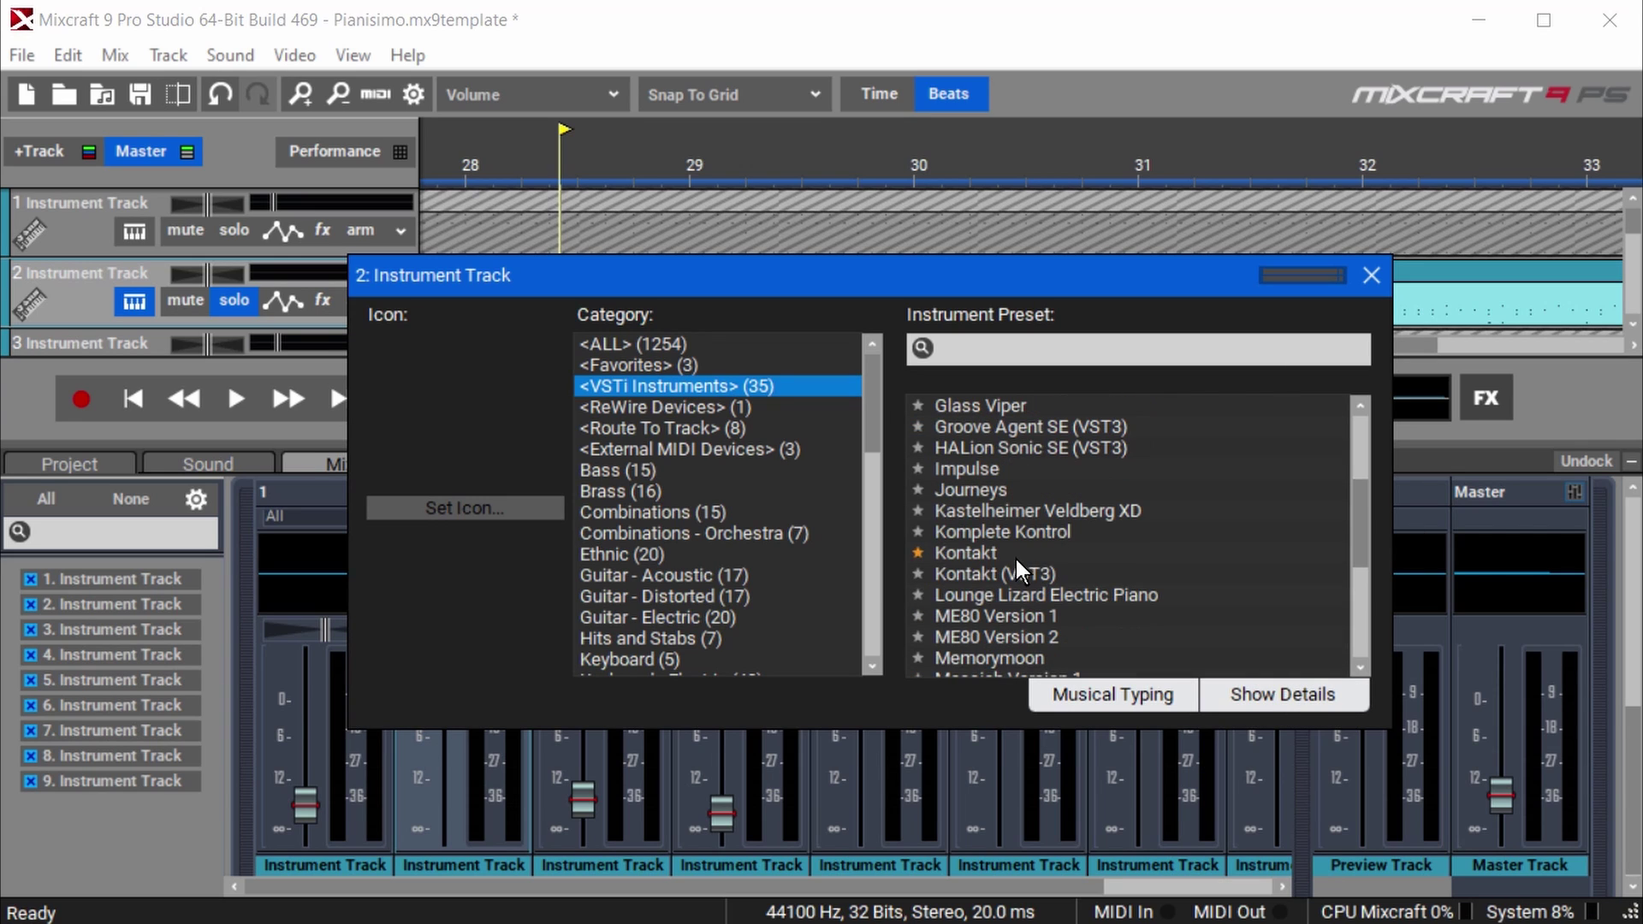
click(965, 553)
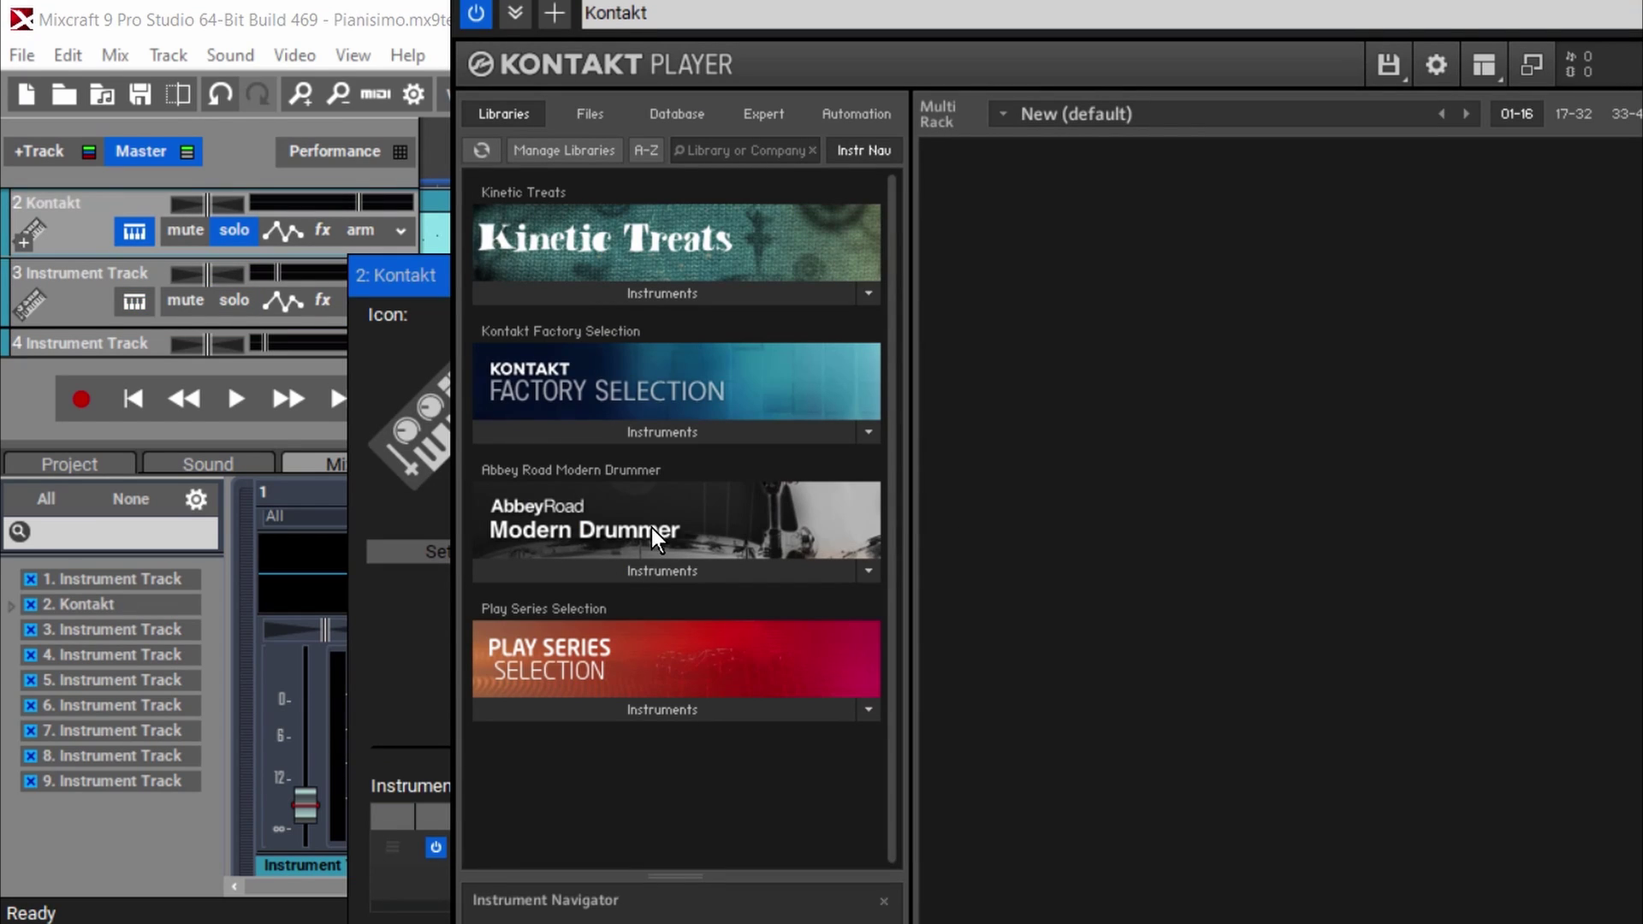
click(868, 572)
double_click(519, 638)
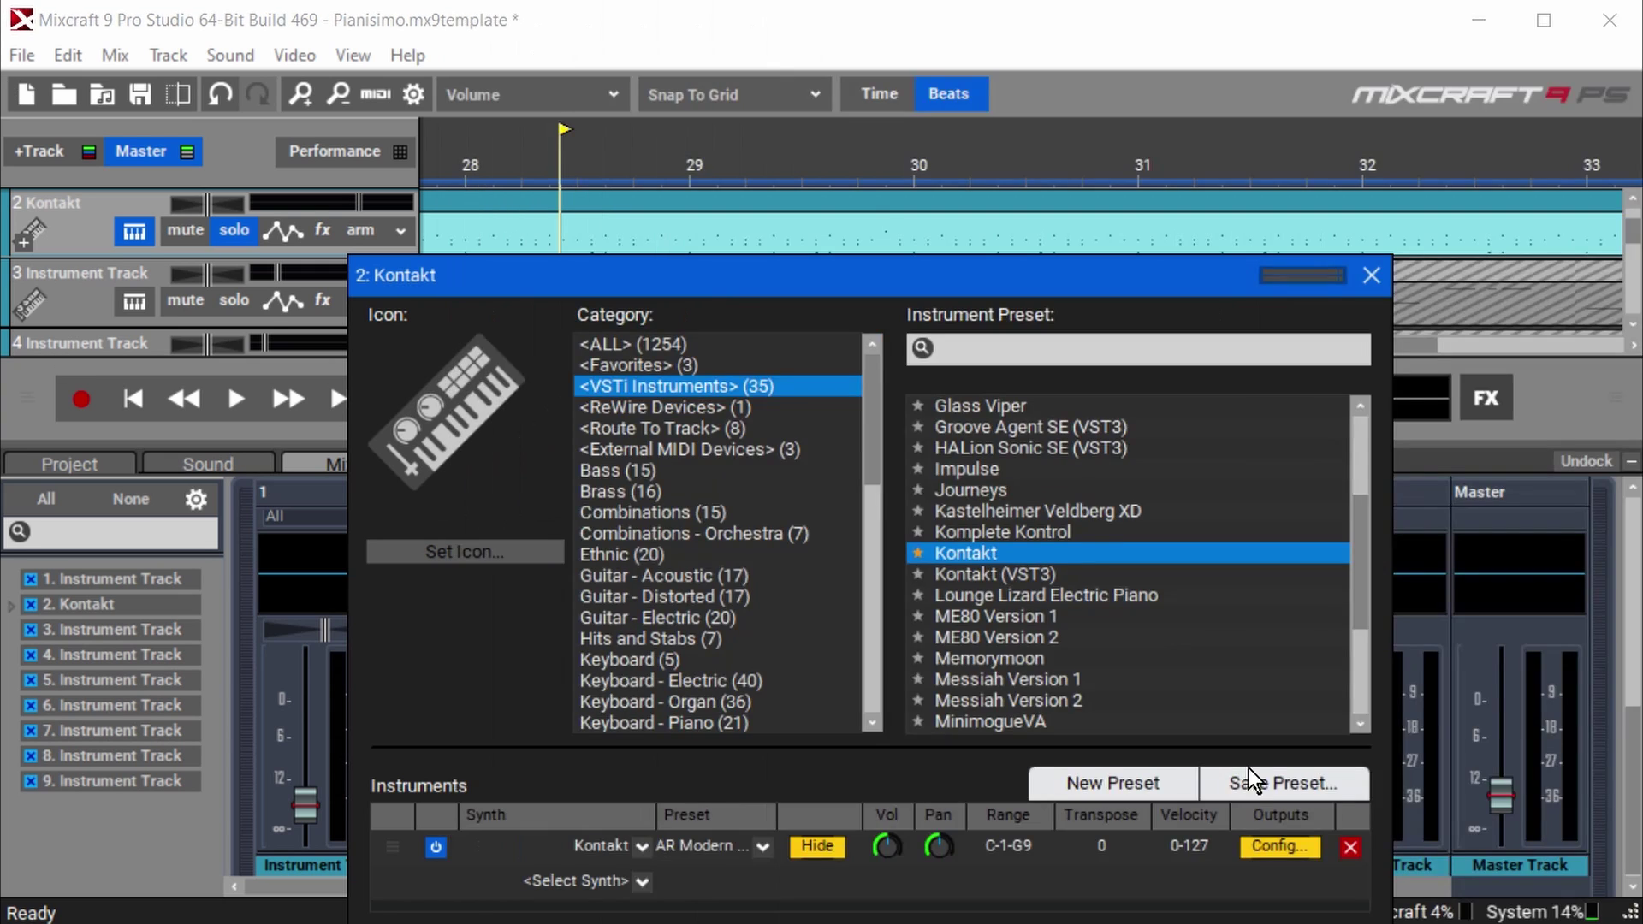
Step: Arrange the Kontakt settings and Player windows, then return to the Mixcraft project
drag(776, 278, 608, 86)
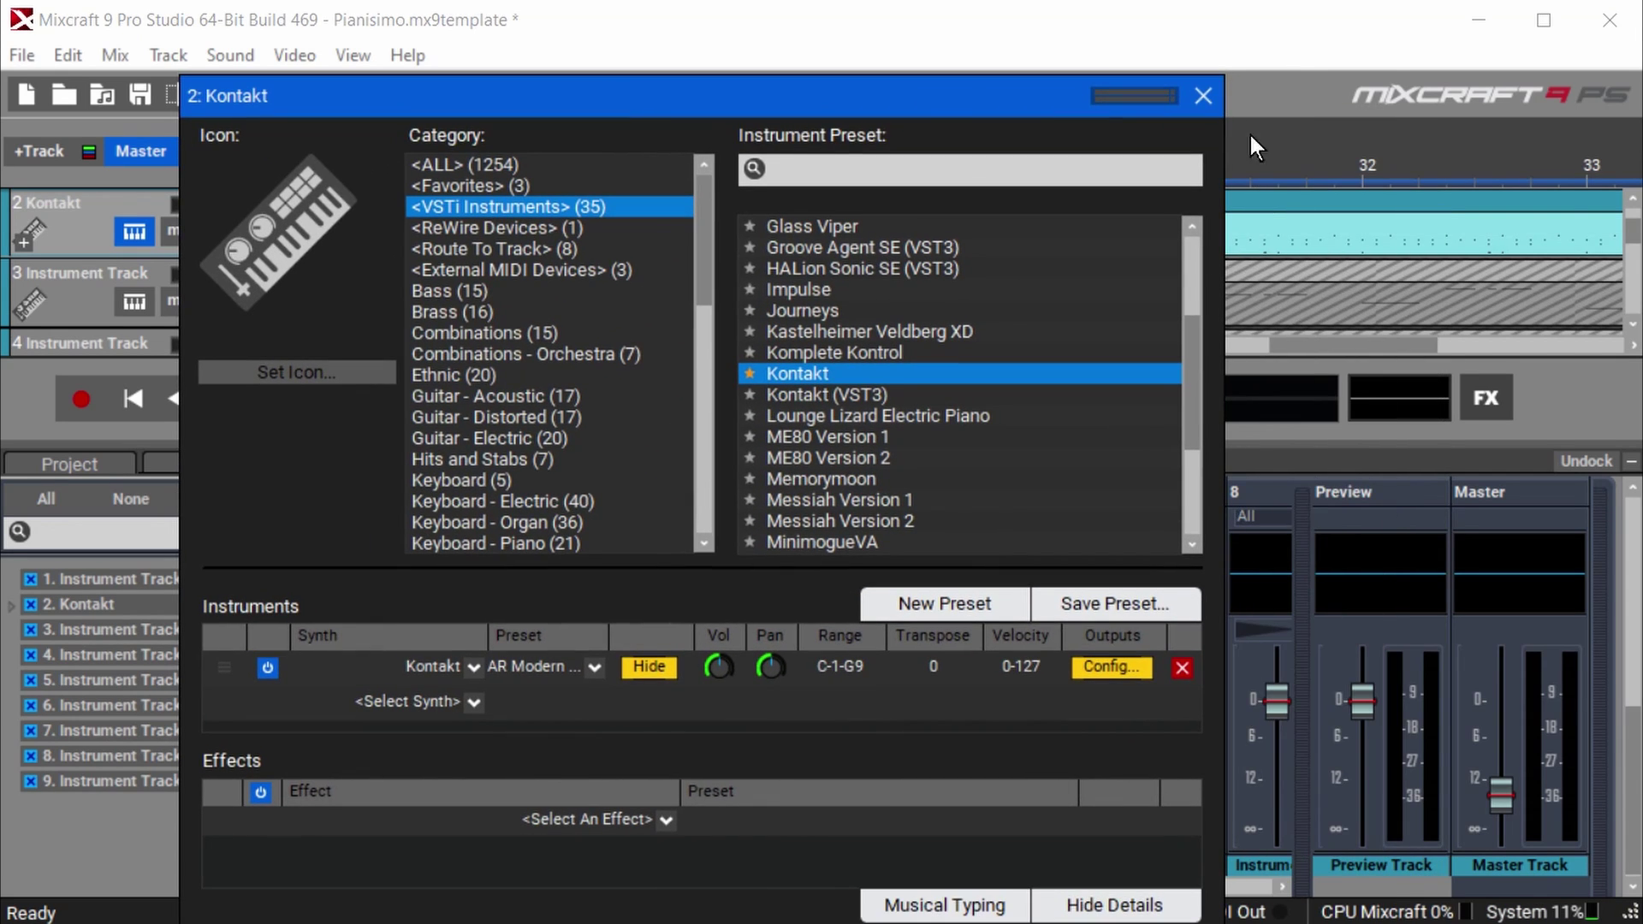
click(1201, 96)
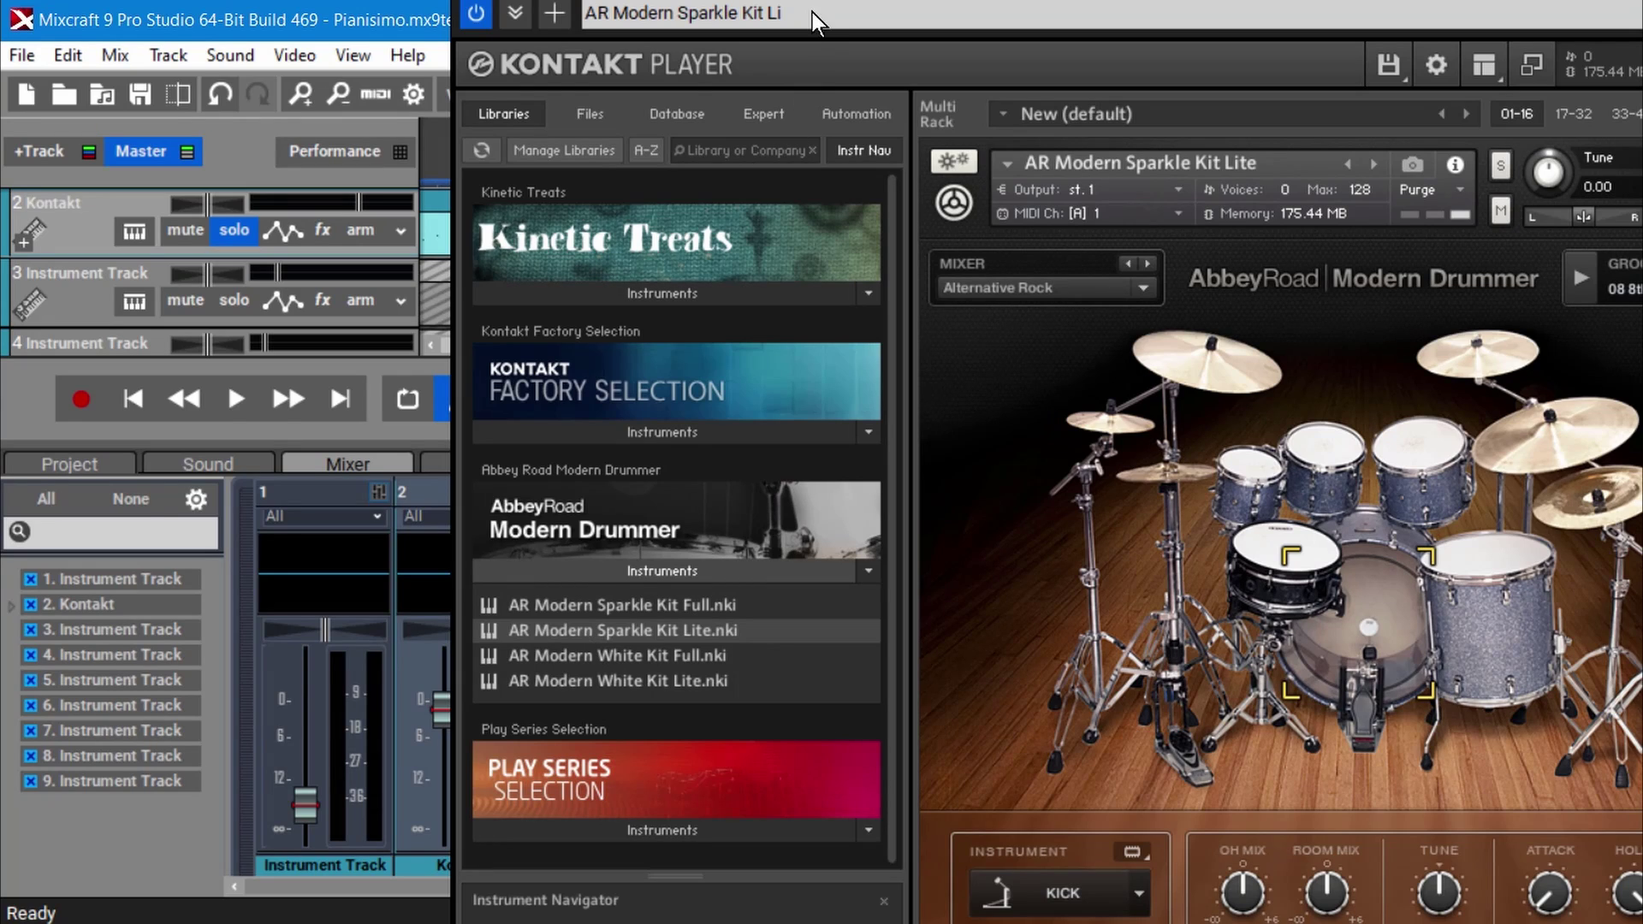
drag(828, 2, 922, 438)
click(115, 346)
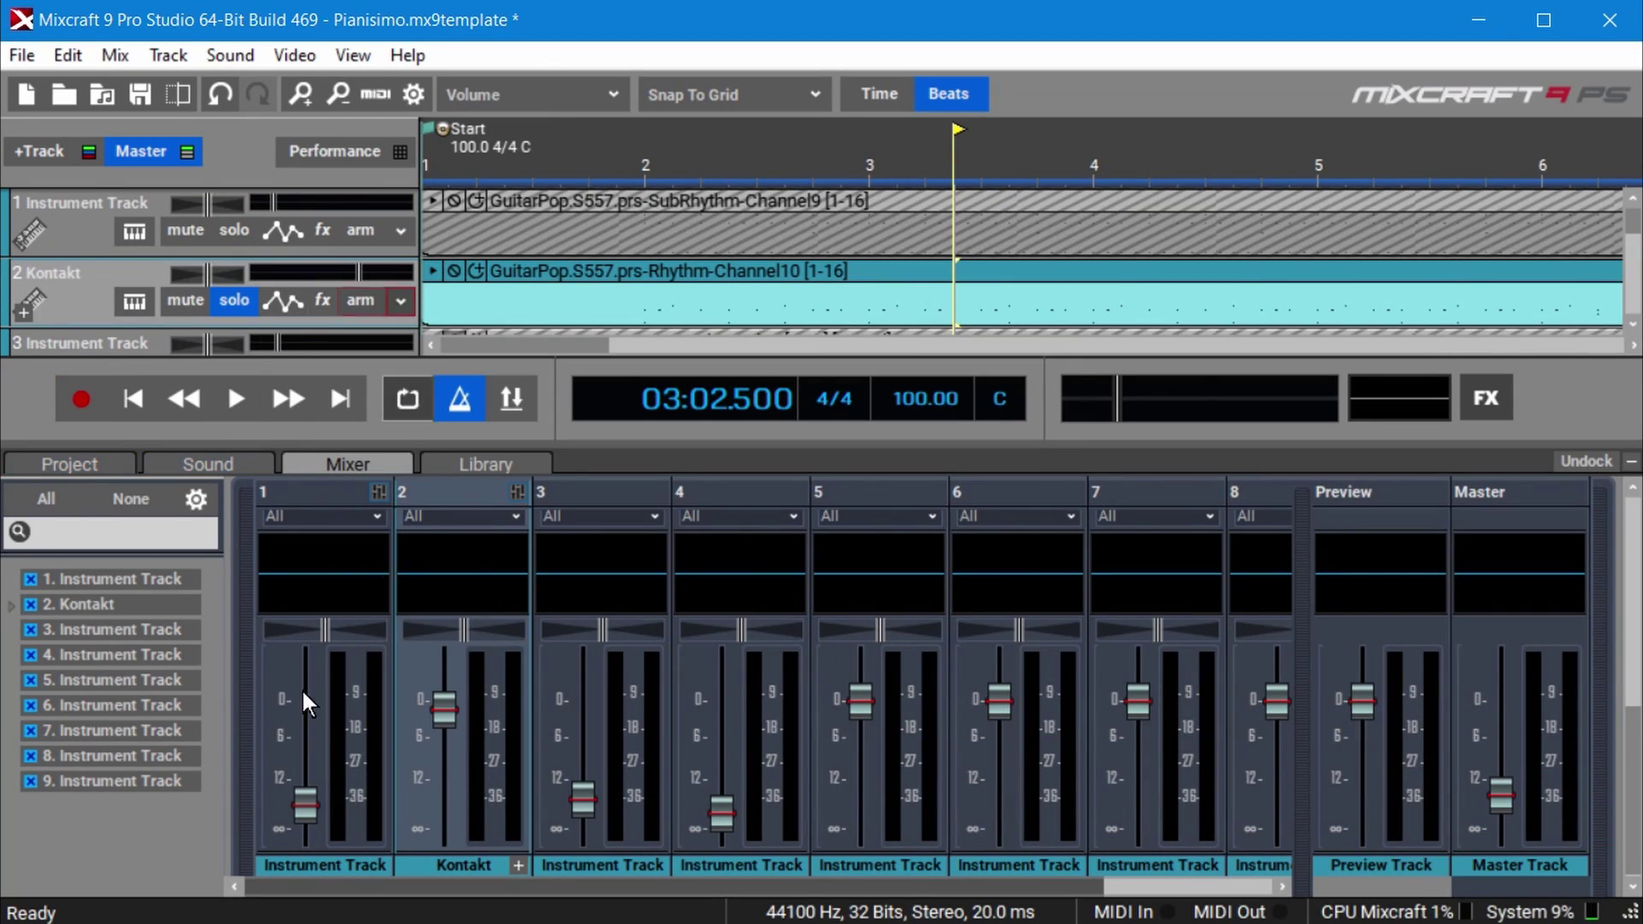
Step: Play the song from the start with the Kontakt drums, then stop
click(140, 399)
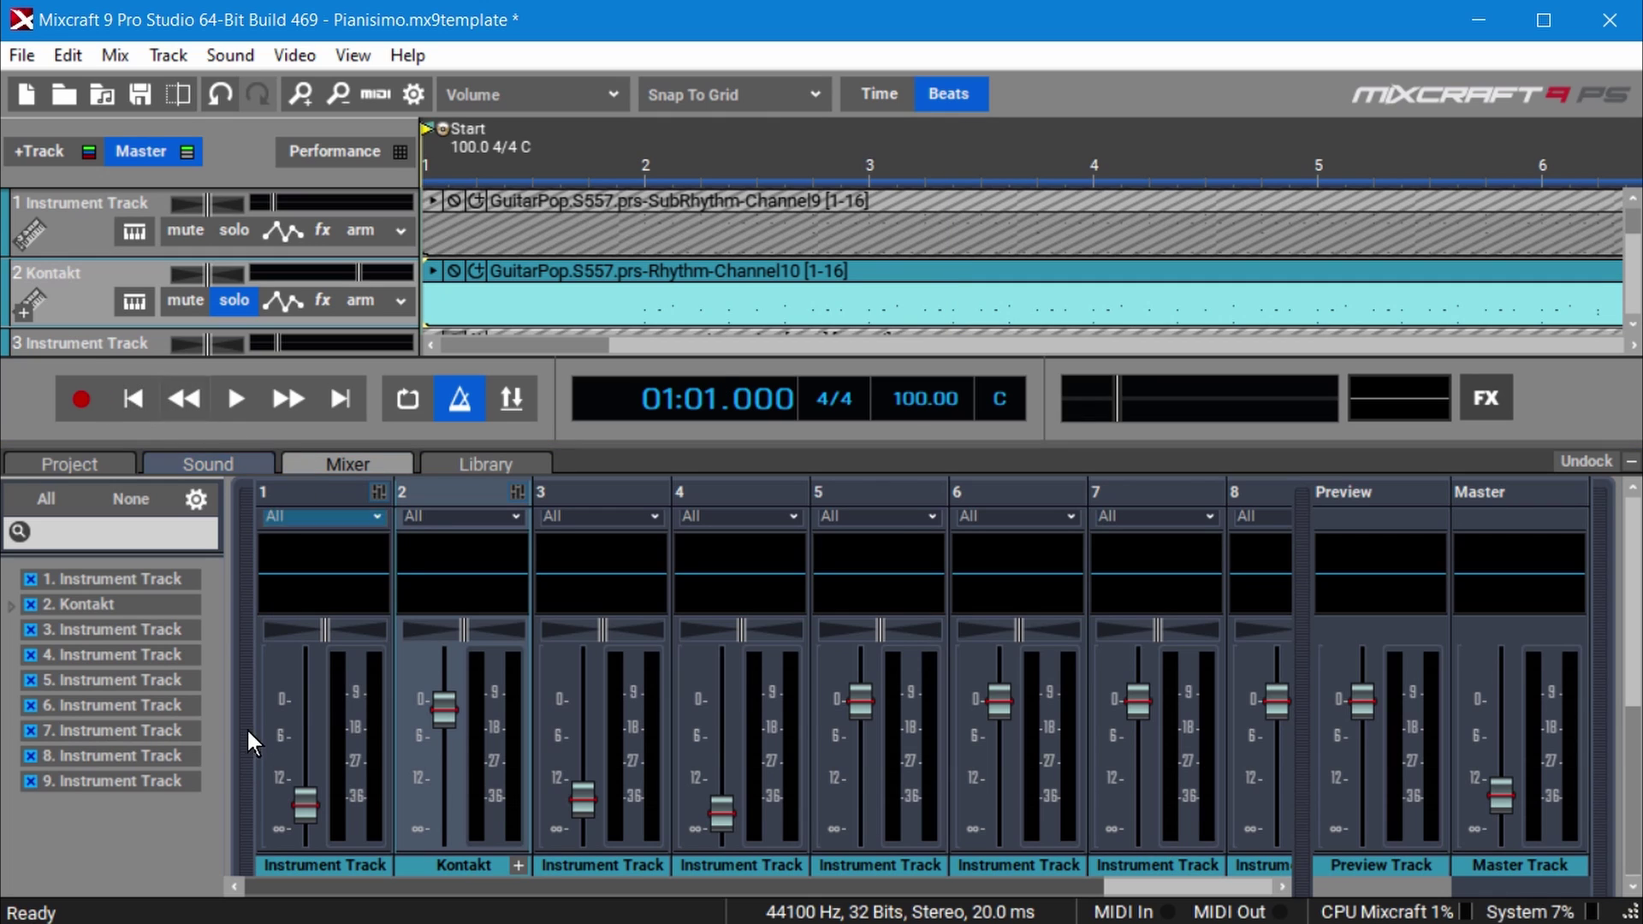
click(233, 399)
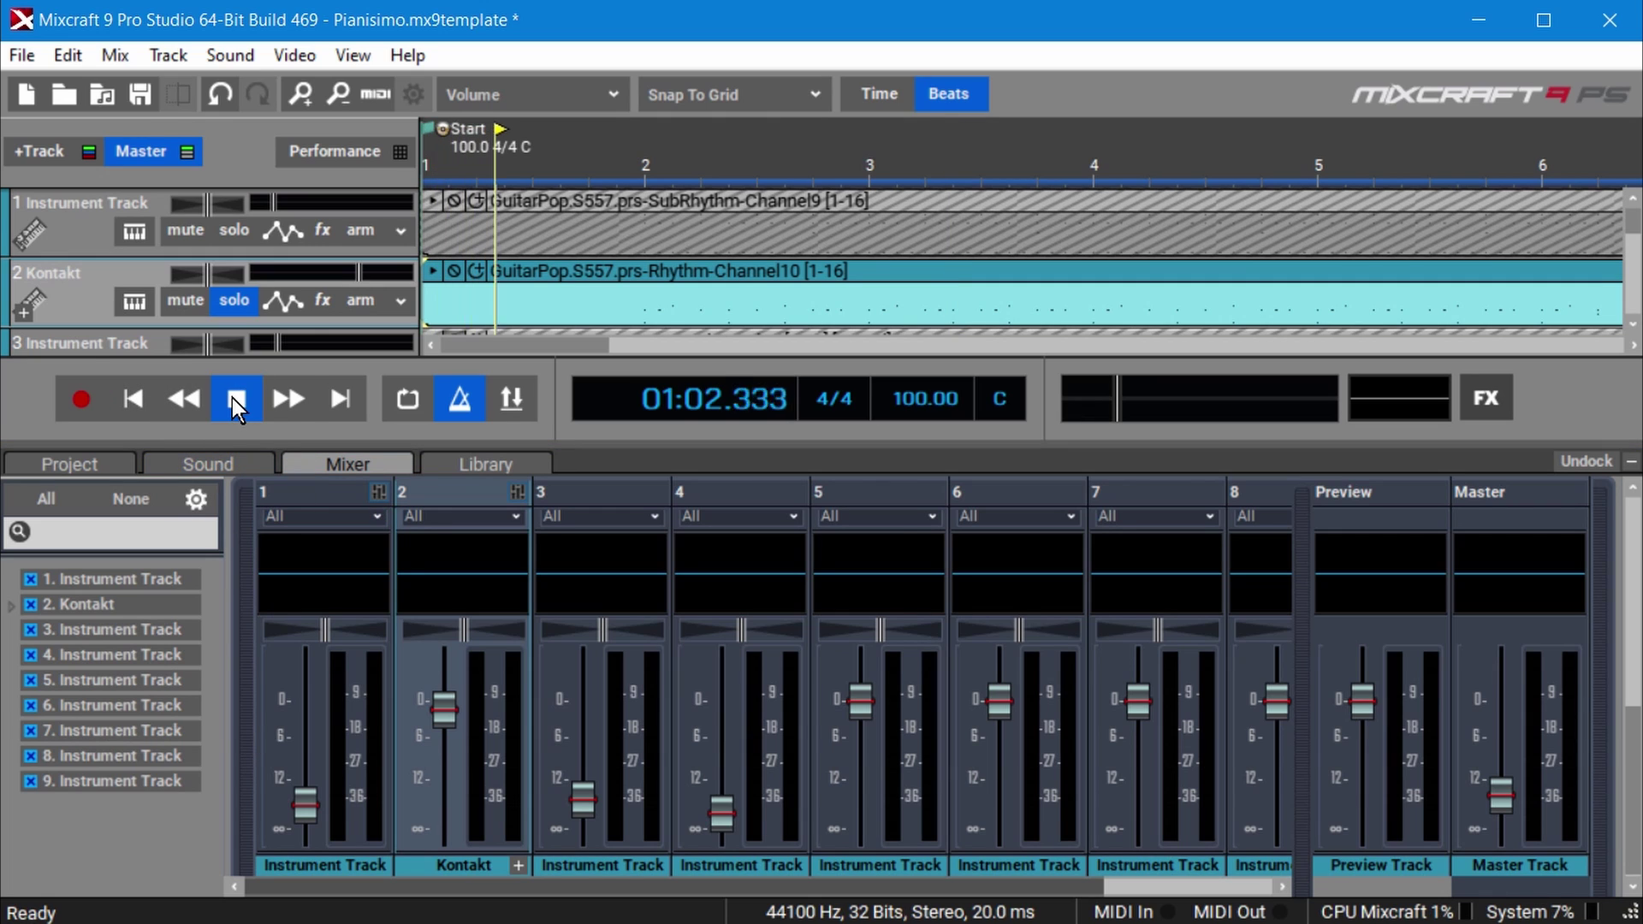
click(287, 399)
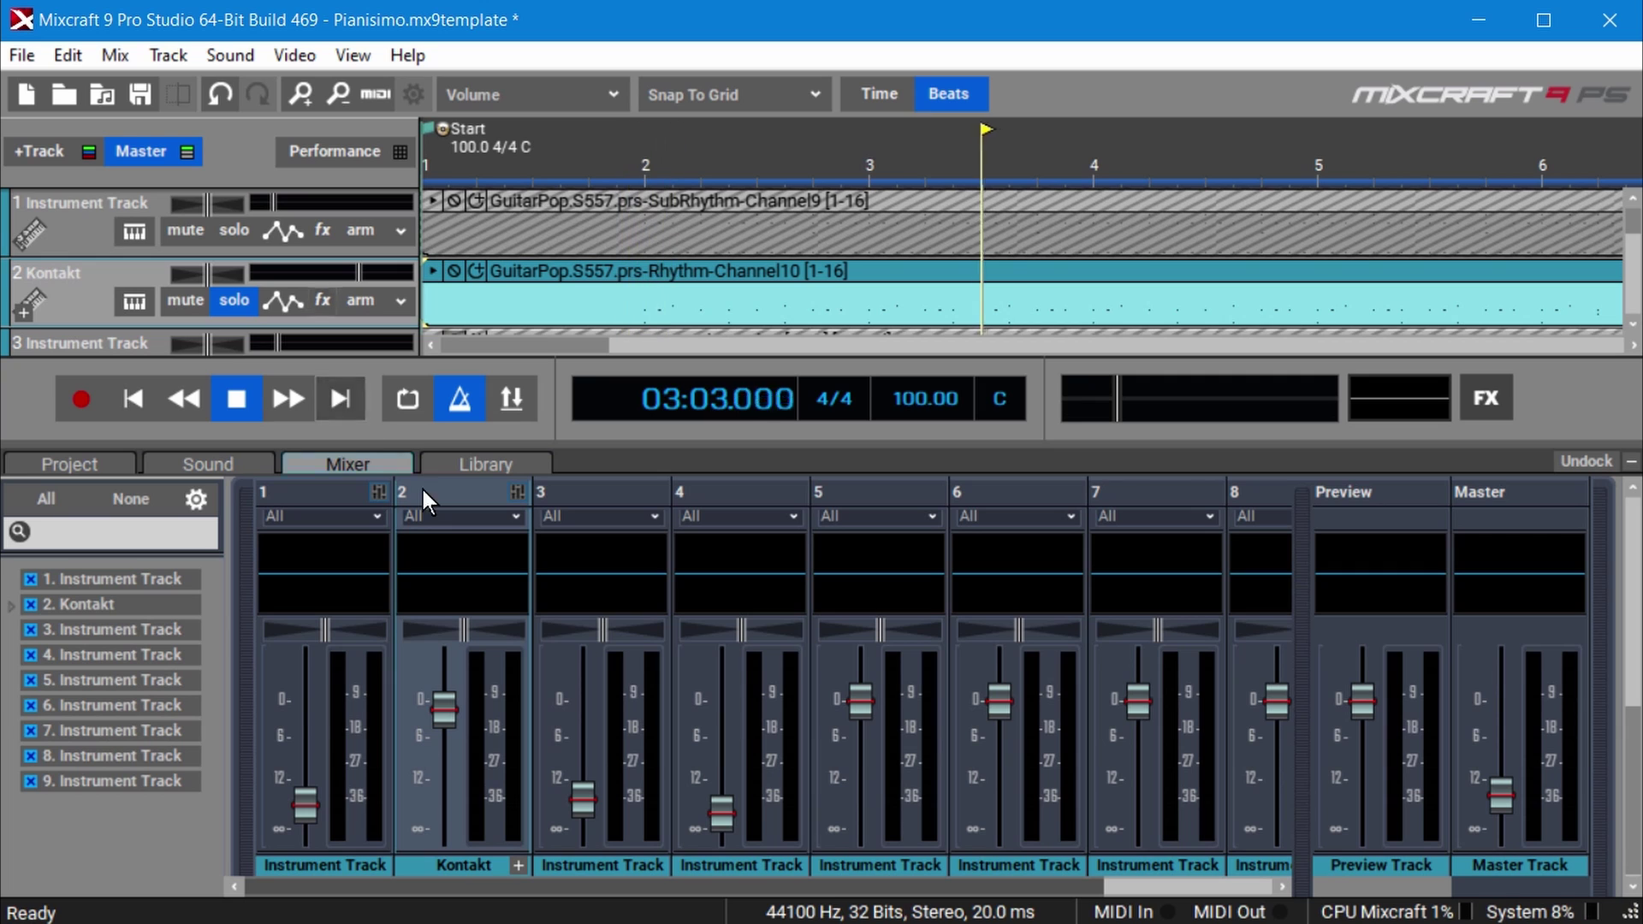
key(space)
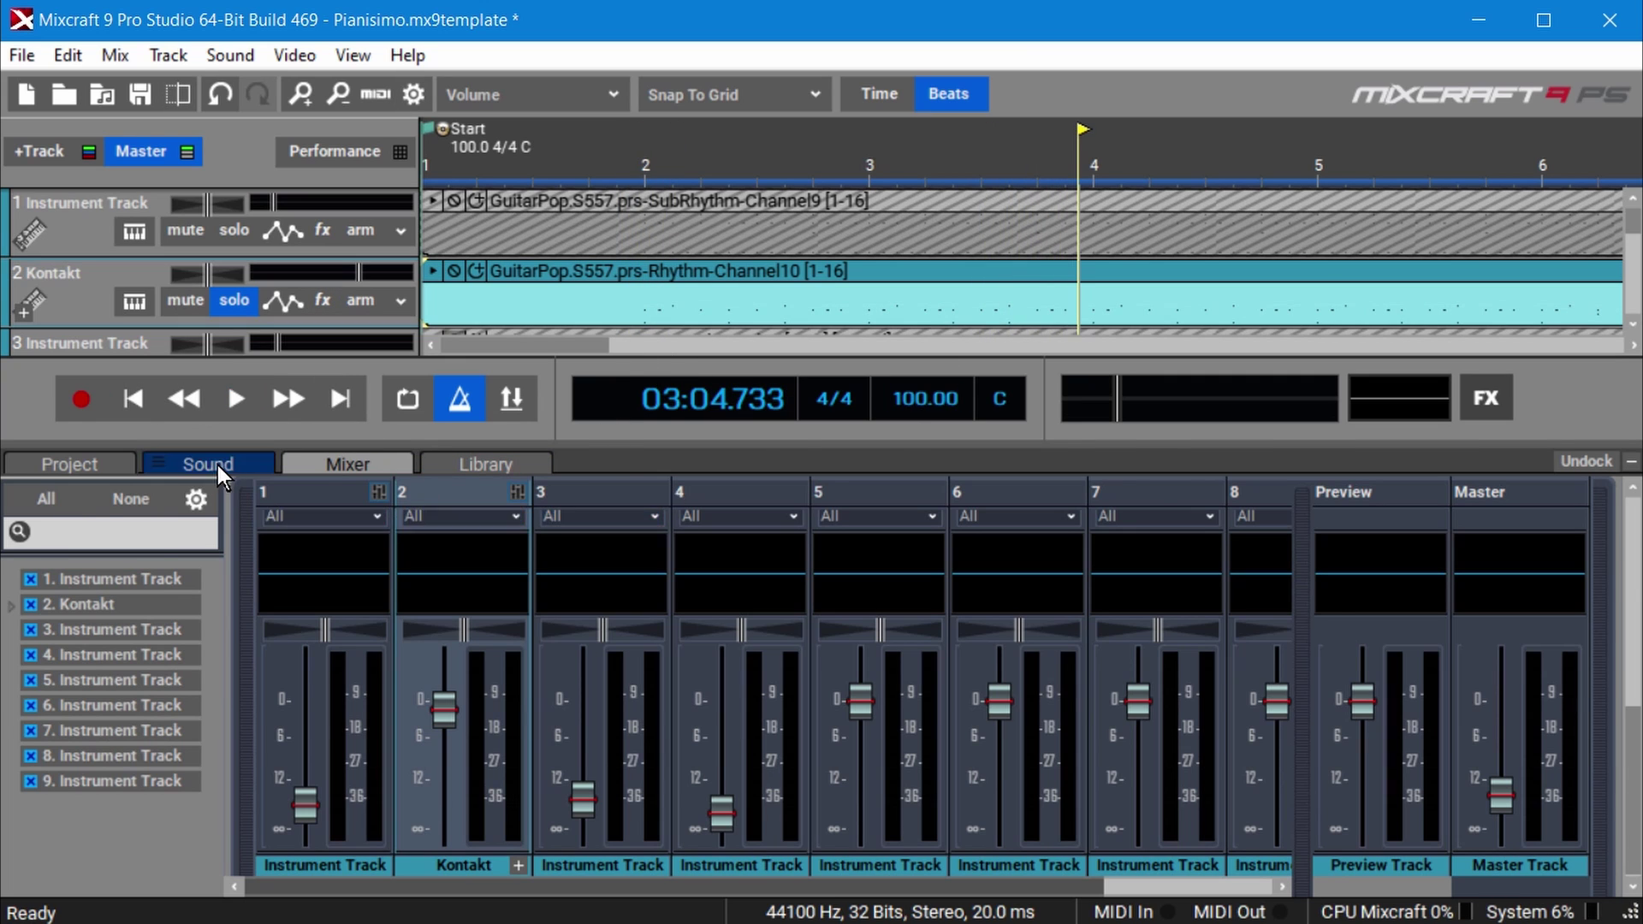
Step: Inspect the D2 drum notes in the piano roll, then delete the Rhythm-Channel10 clip
click(218, 465)
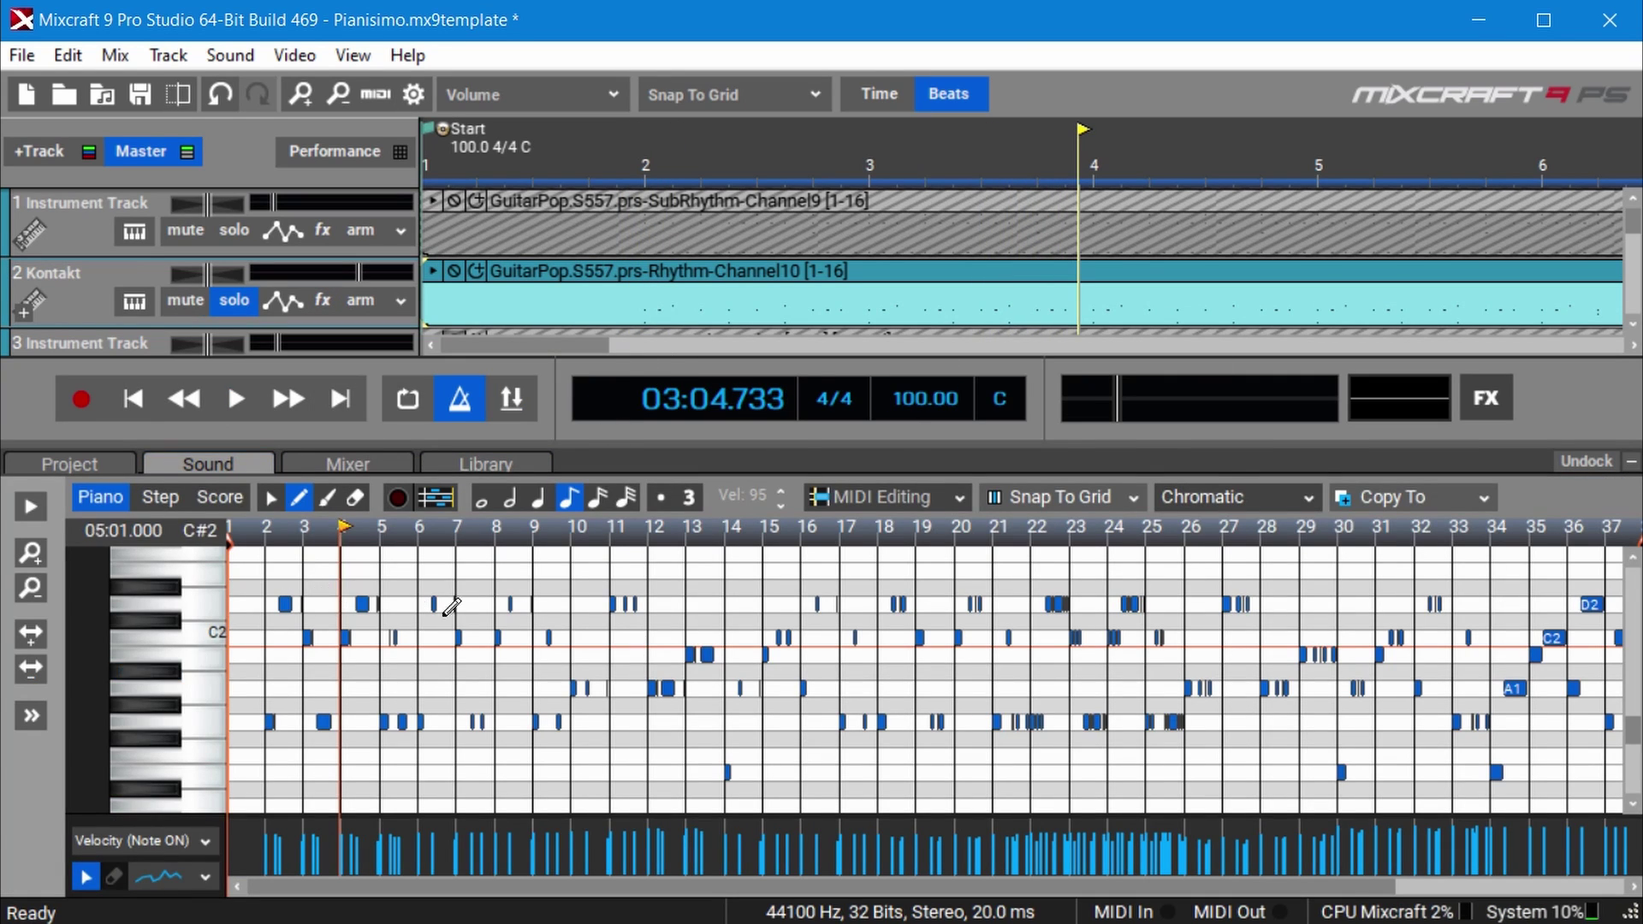
click(193, 600)
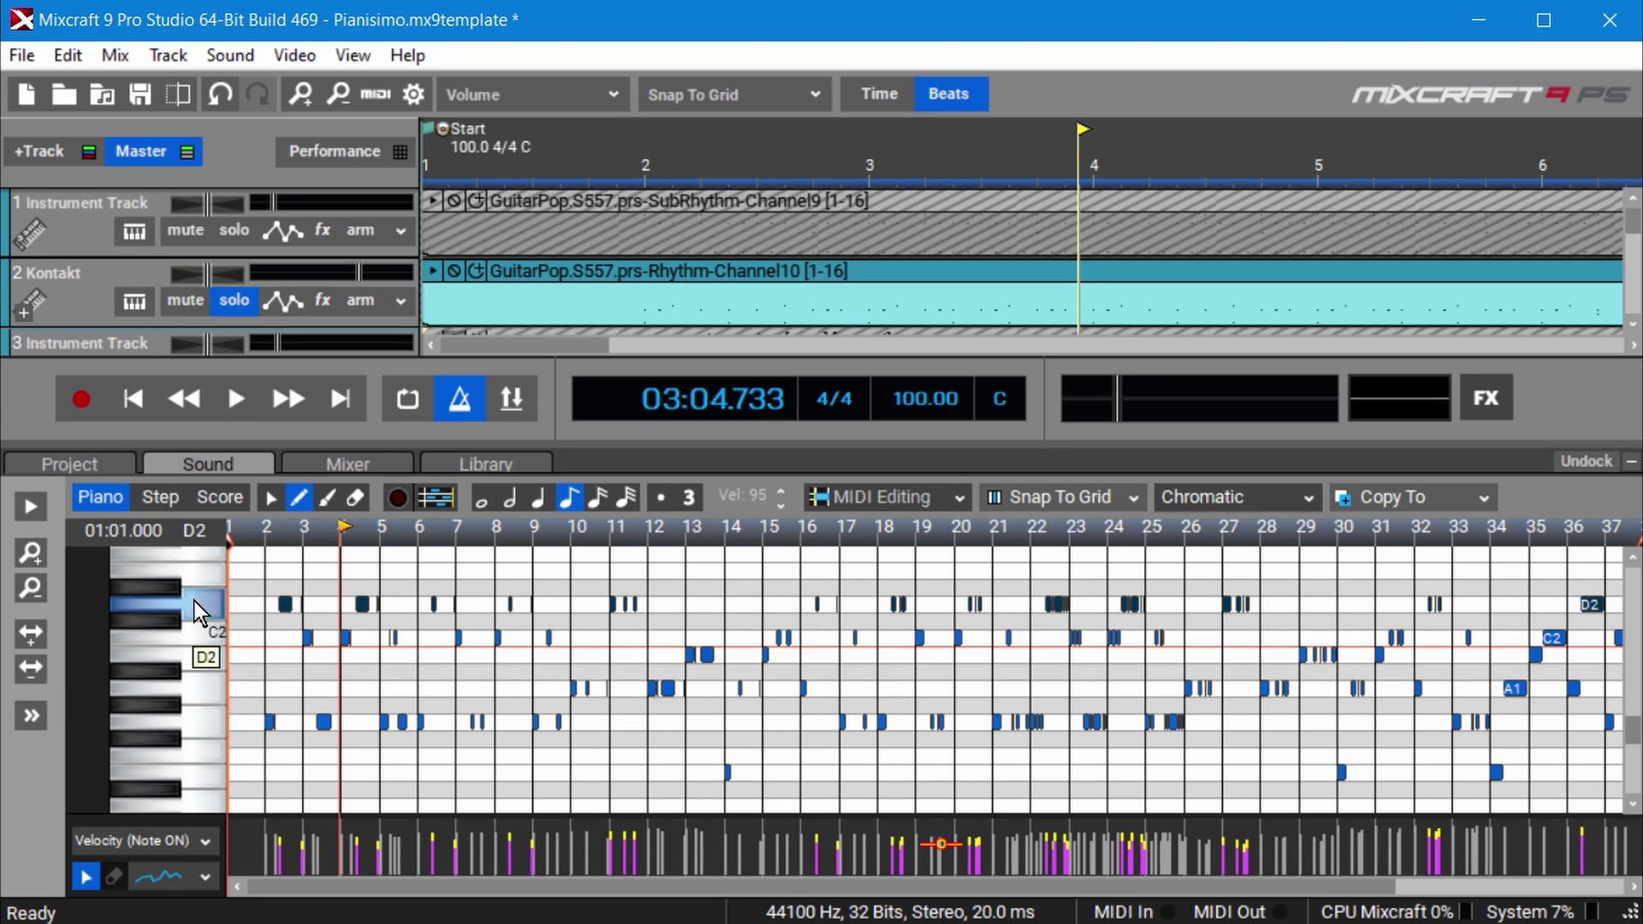
scroll(173, 681, down, 3)
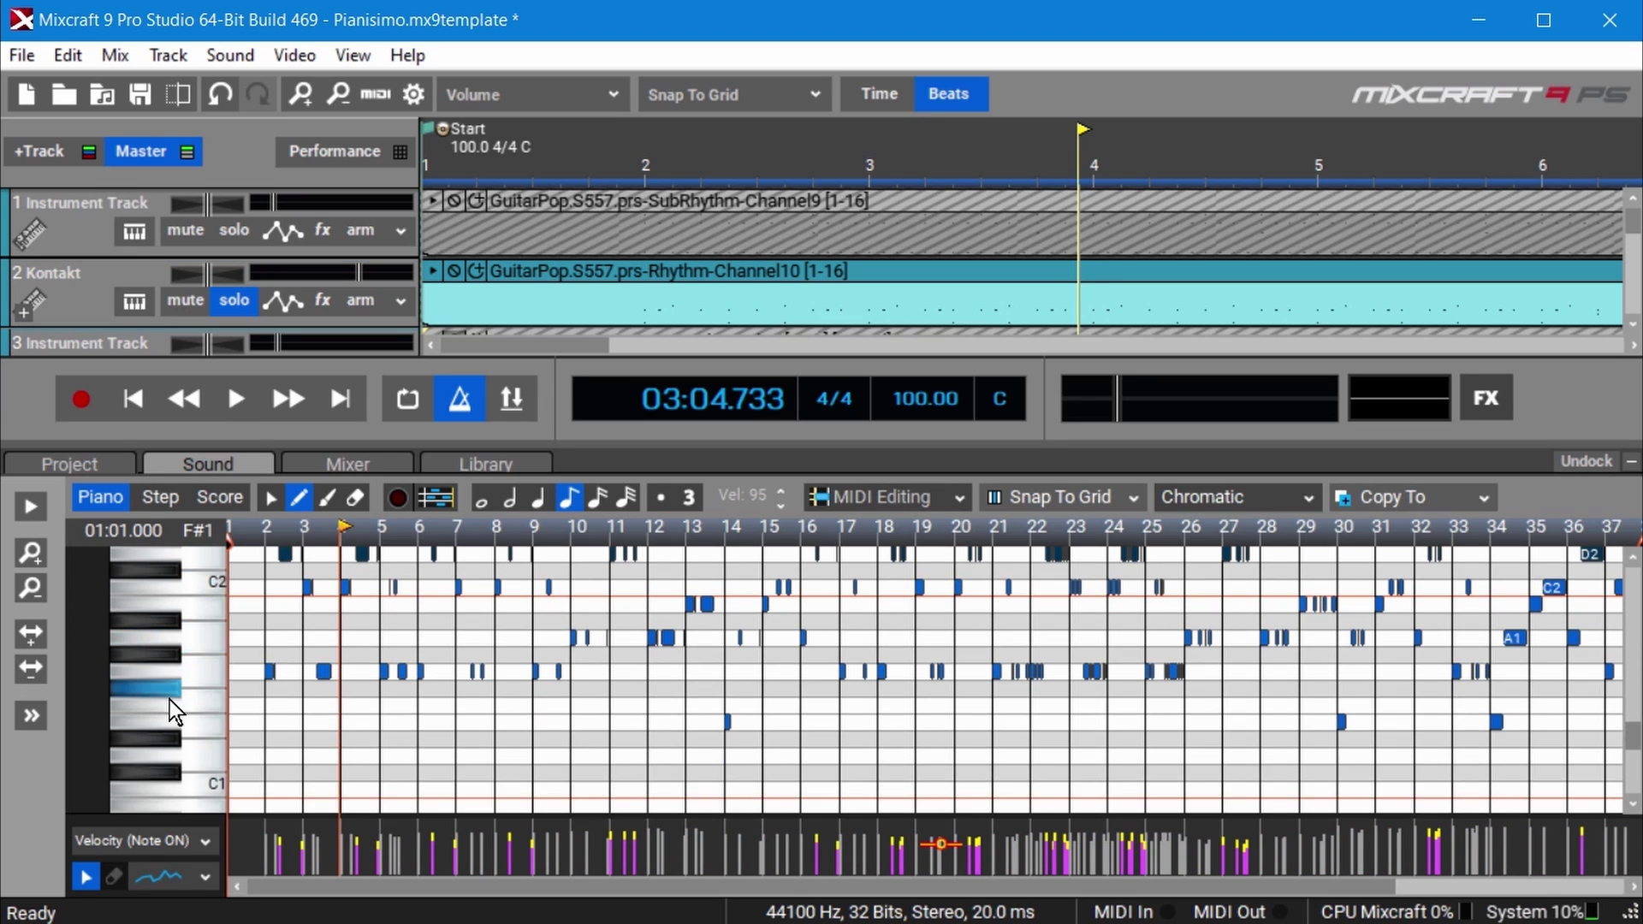
scroll(192, 728, up, 9)
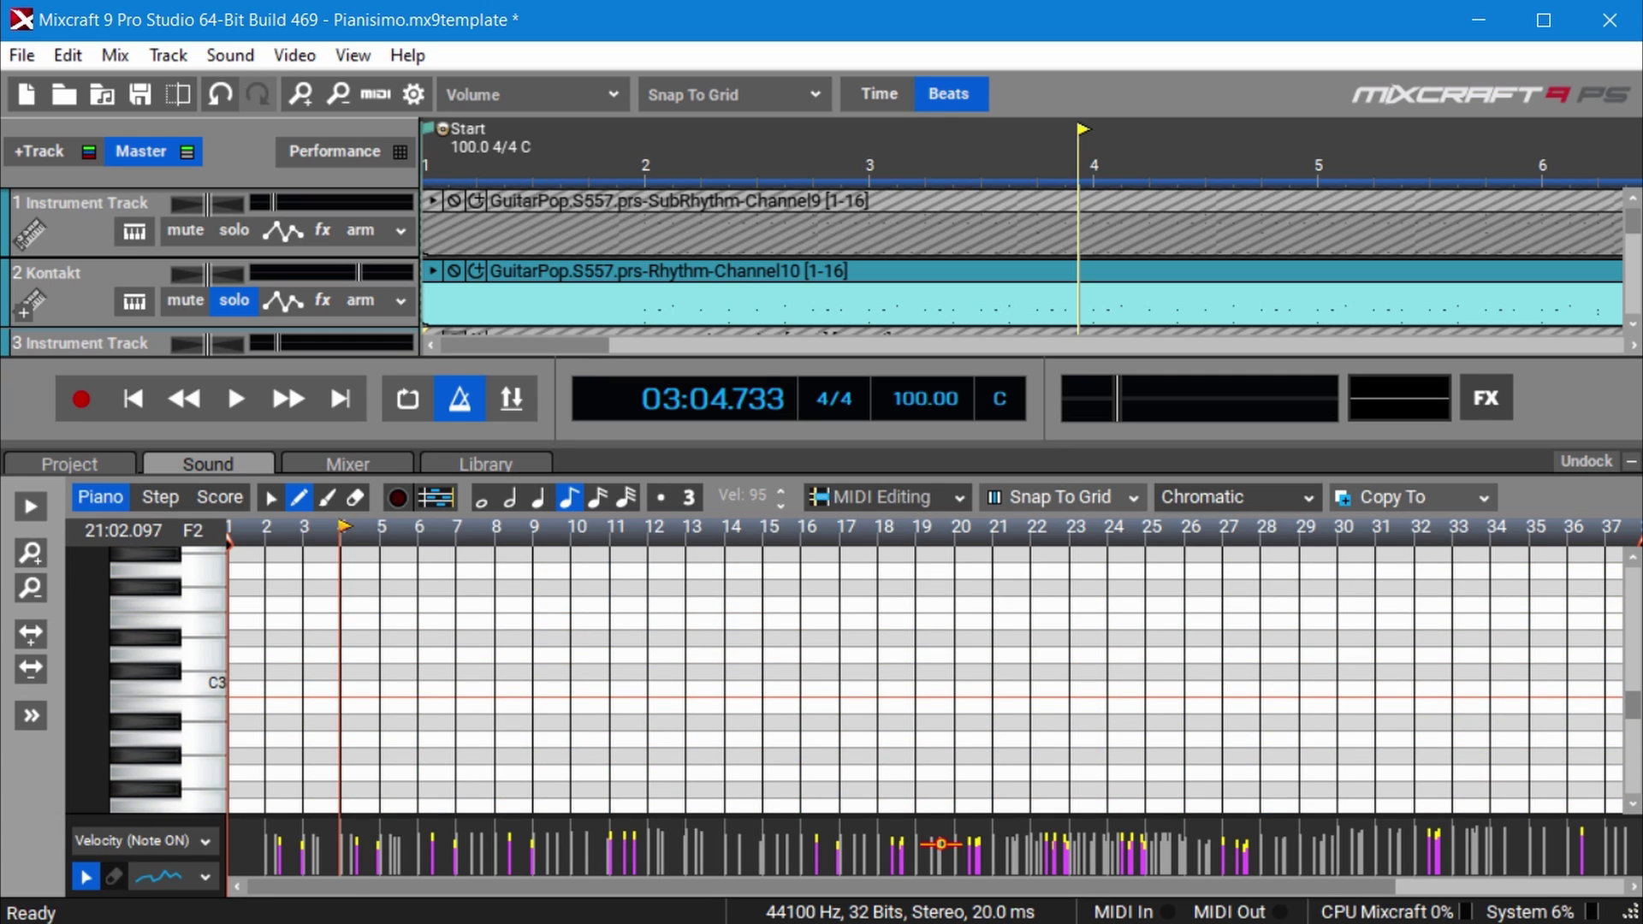
click(554, 274)
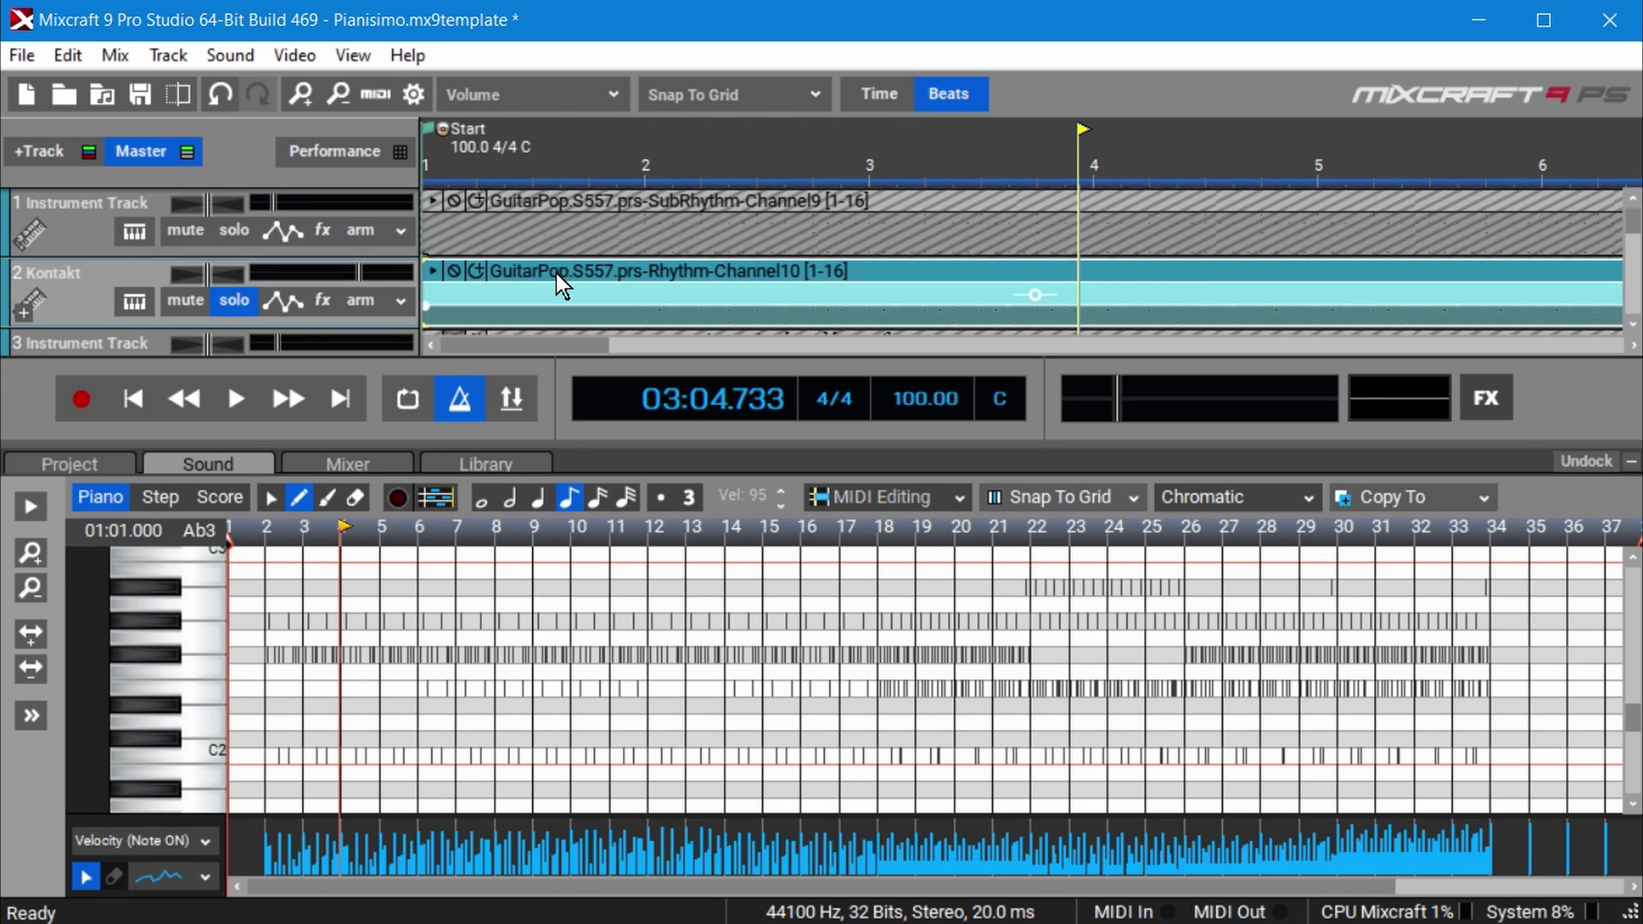
key(Delete)
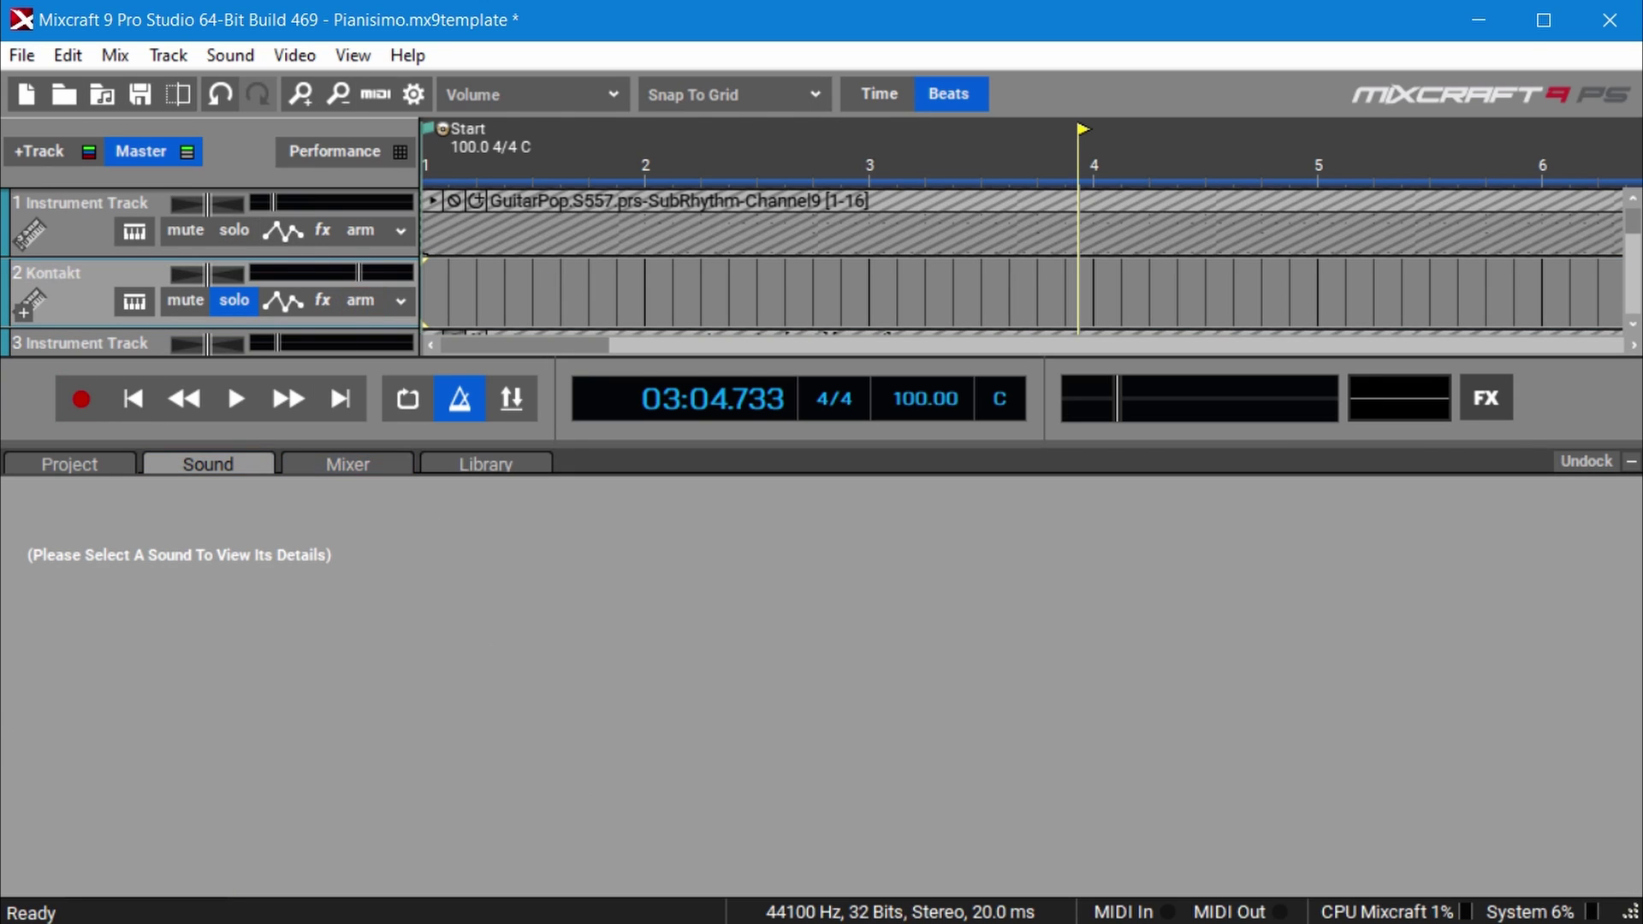
Step: Open the Kontakt Player drum window and reposition it on screen
click(134, 301)
drag(731, 100, 625, 4)
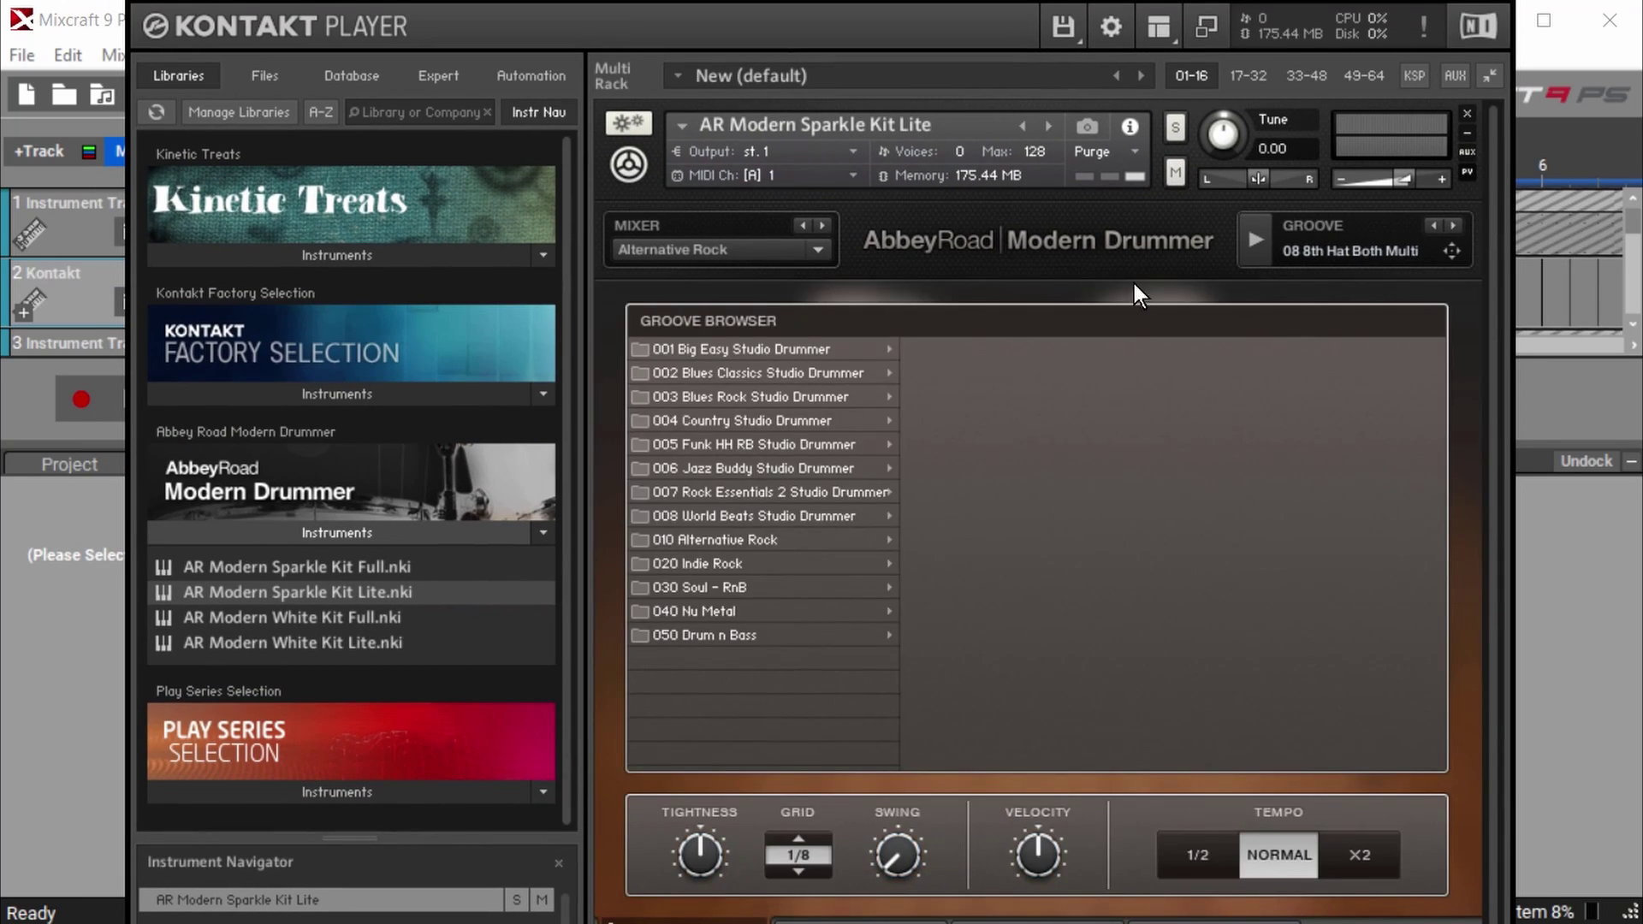
drag(1136, 295, 861, 480)
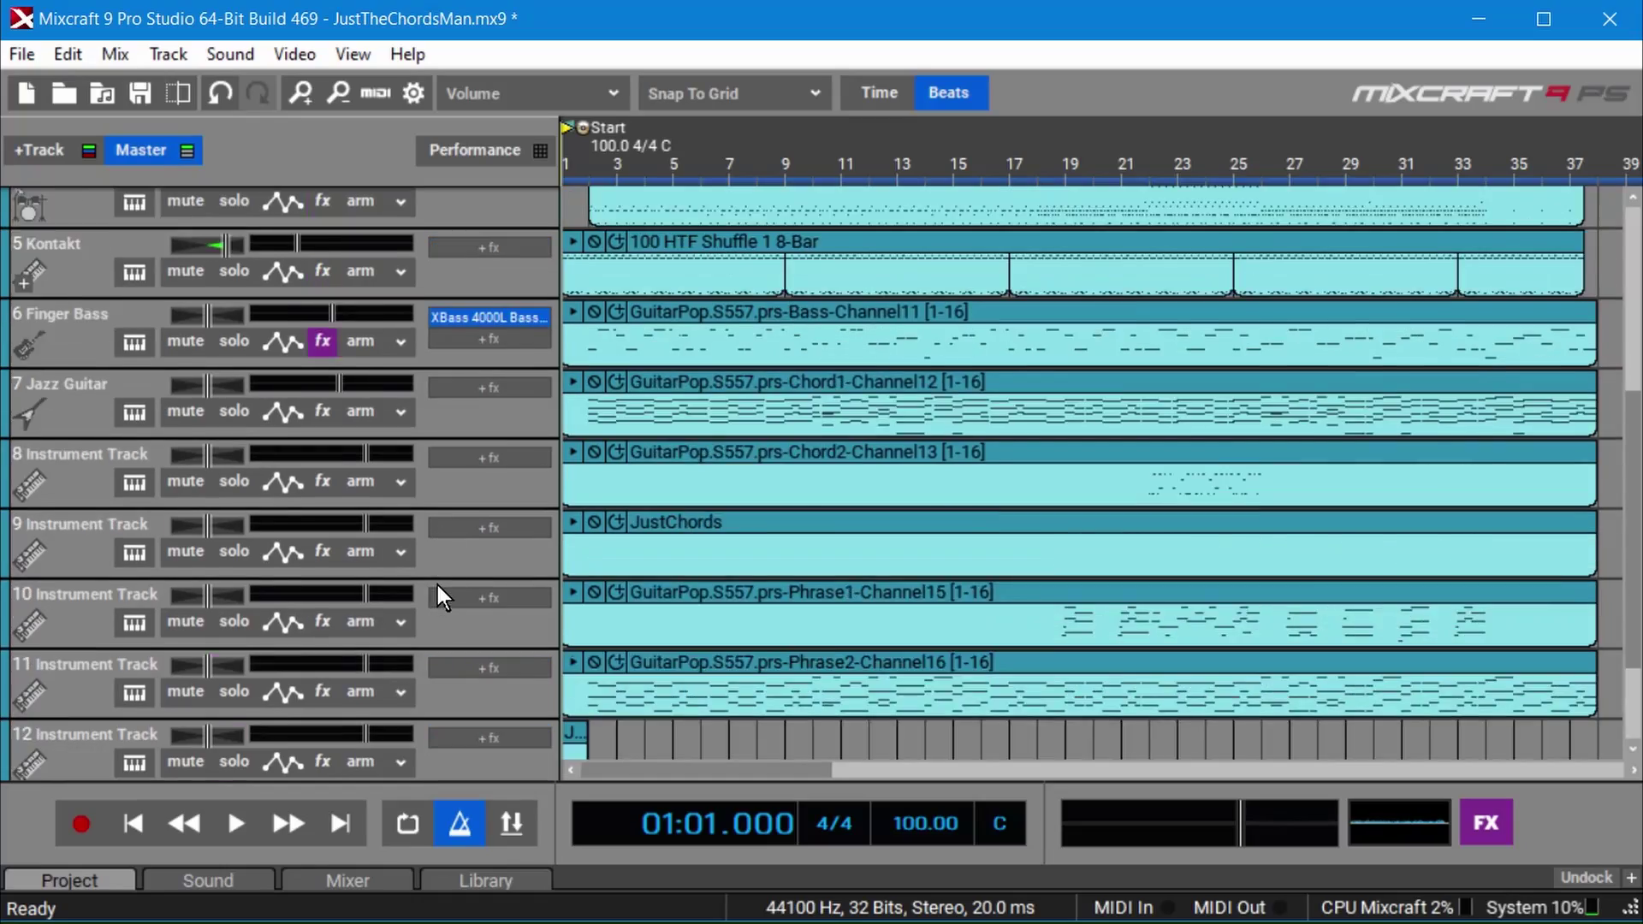
Step: Select the Kontakt track holding the 100 HTF Shuffle 1 8-Bar groove and scroll through the tracks
scroll(438, 585, up, 2)
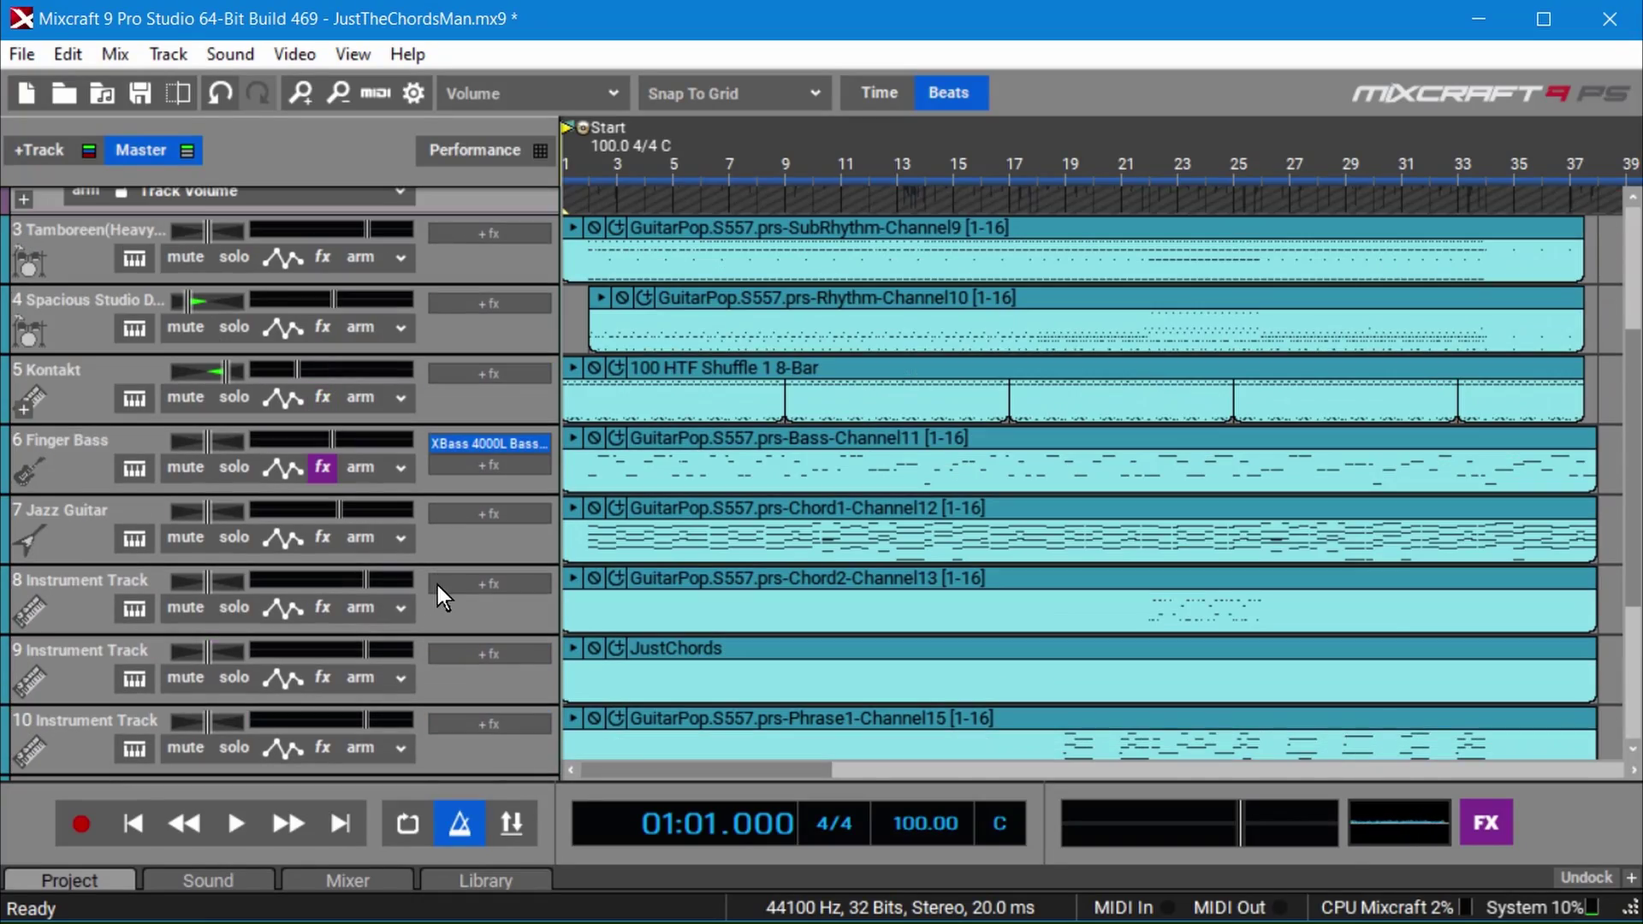
scroll(294, 353, up, 1)
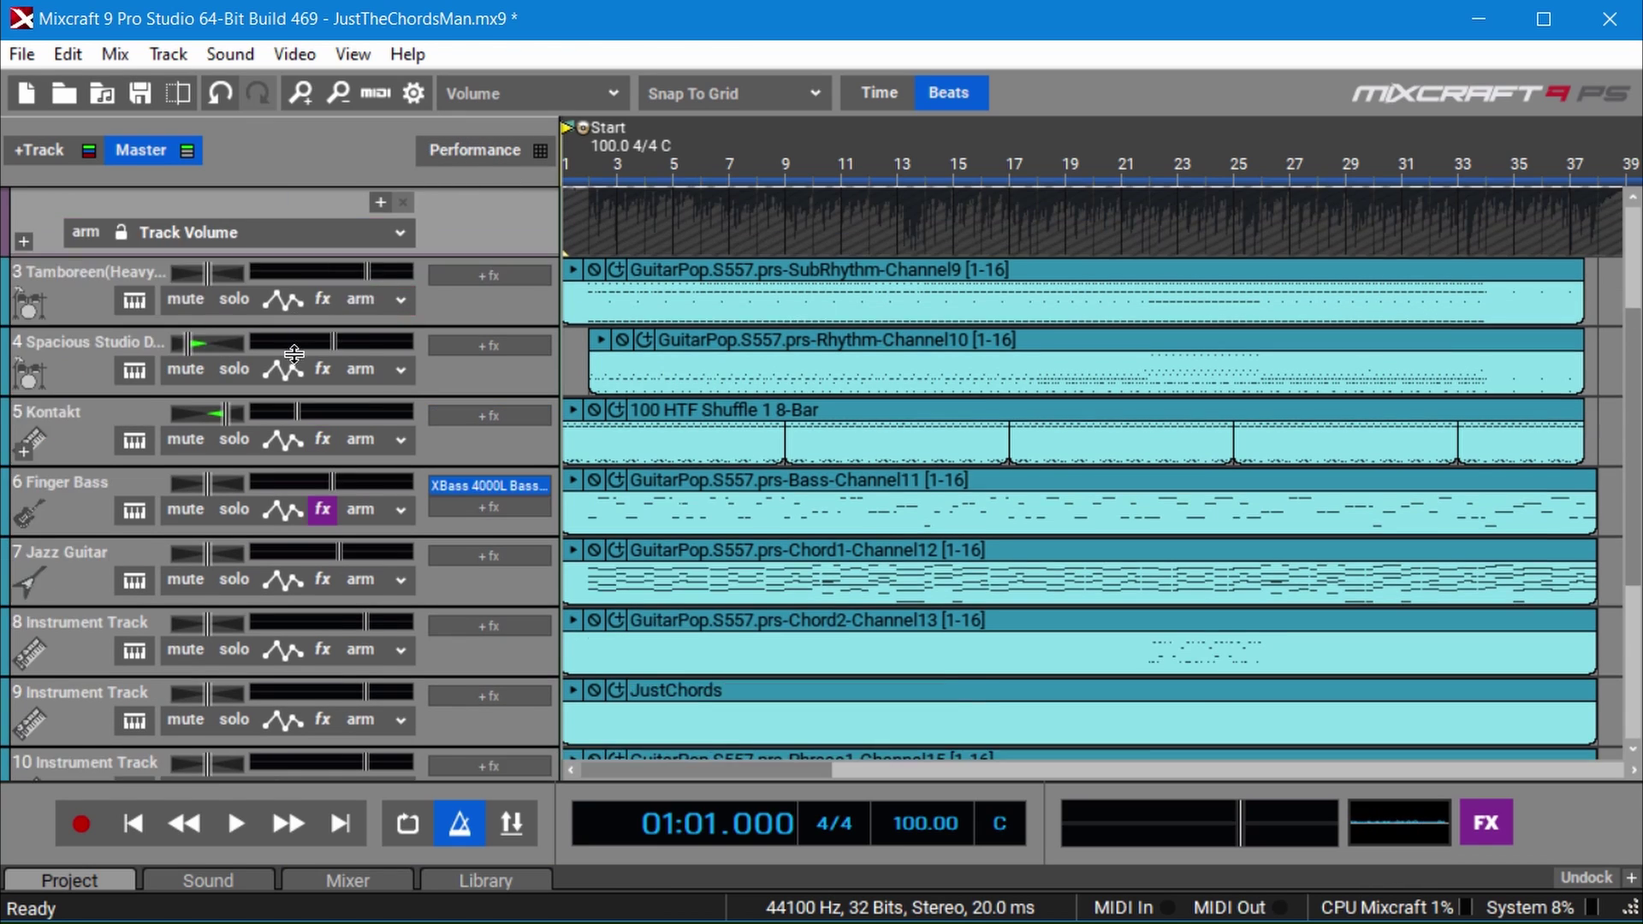
scroll(294, 353, up, 1)
click(78, 464)
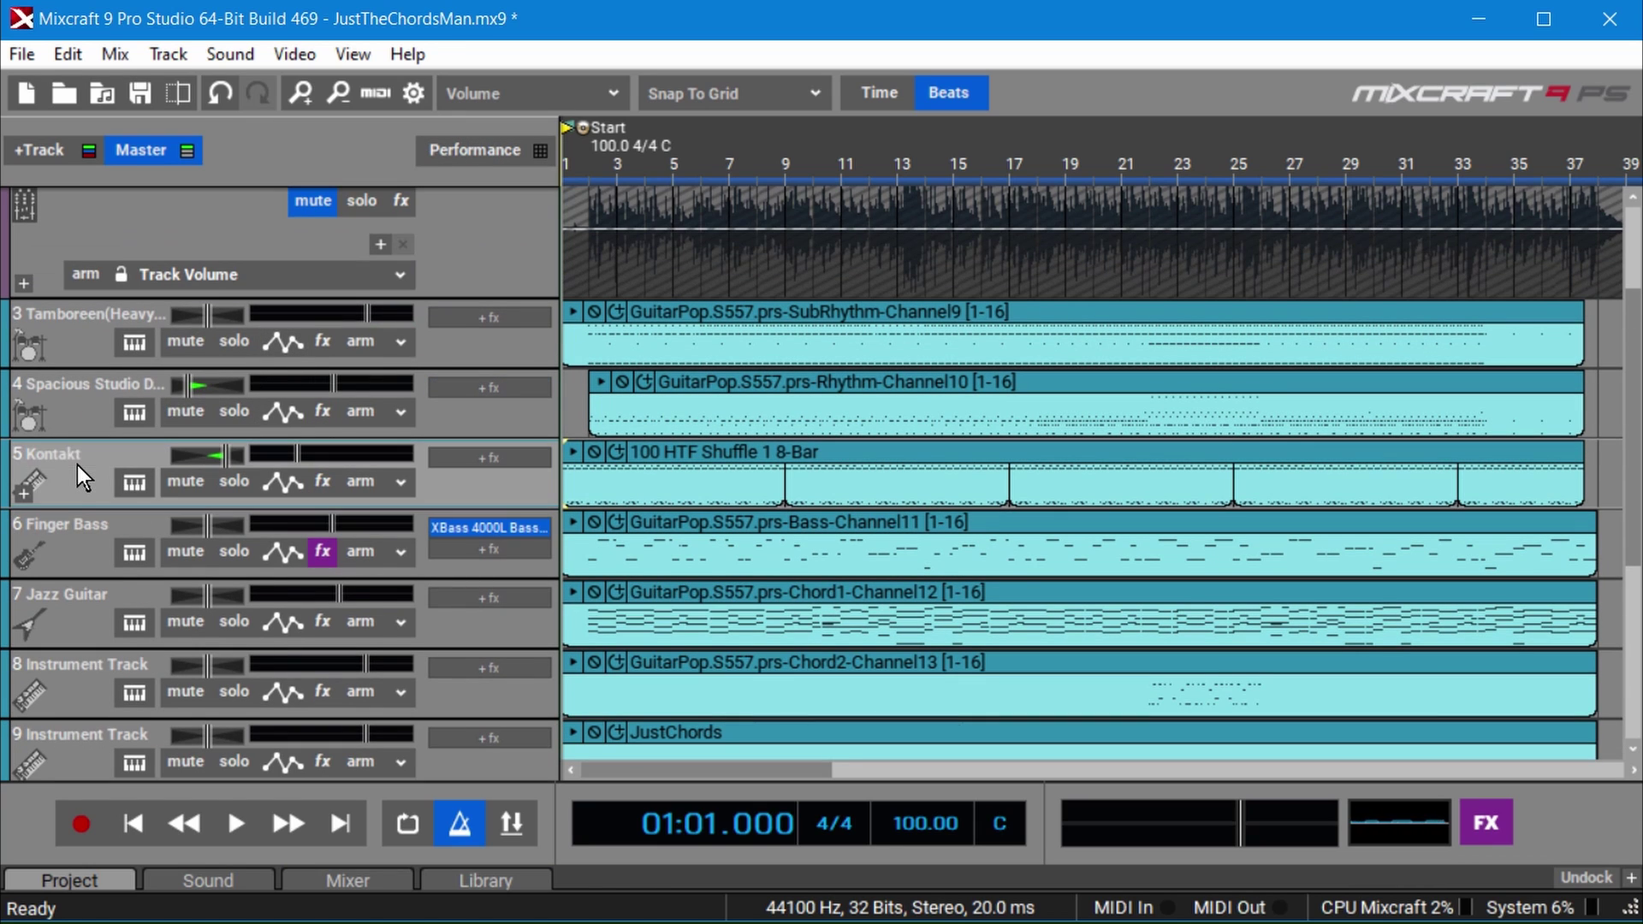
scroll(693, 473, up, 2)
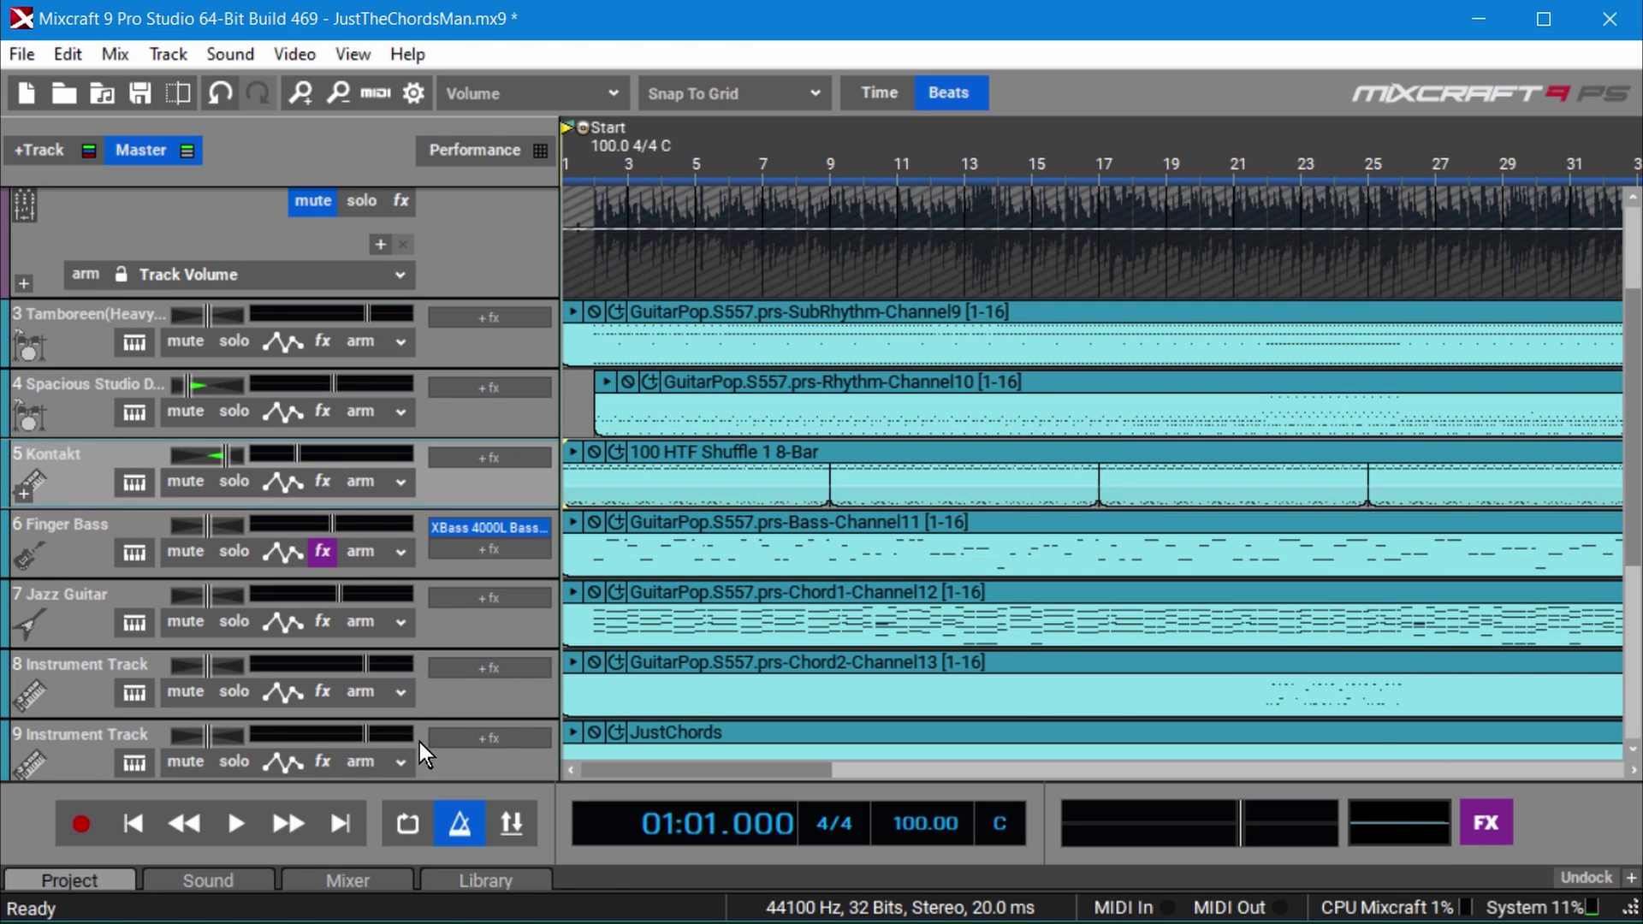
scroll(395, 536, down, 2)
scroll(396, 525, down, 3)
scroll(759, 439, down, 2)
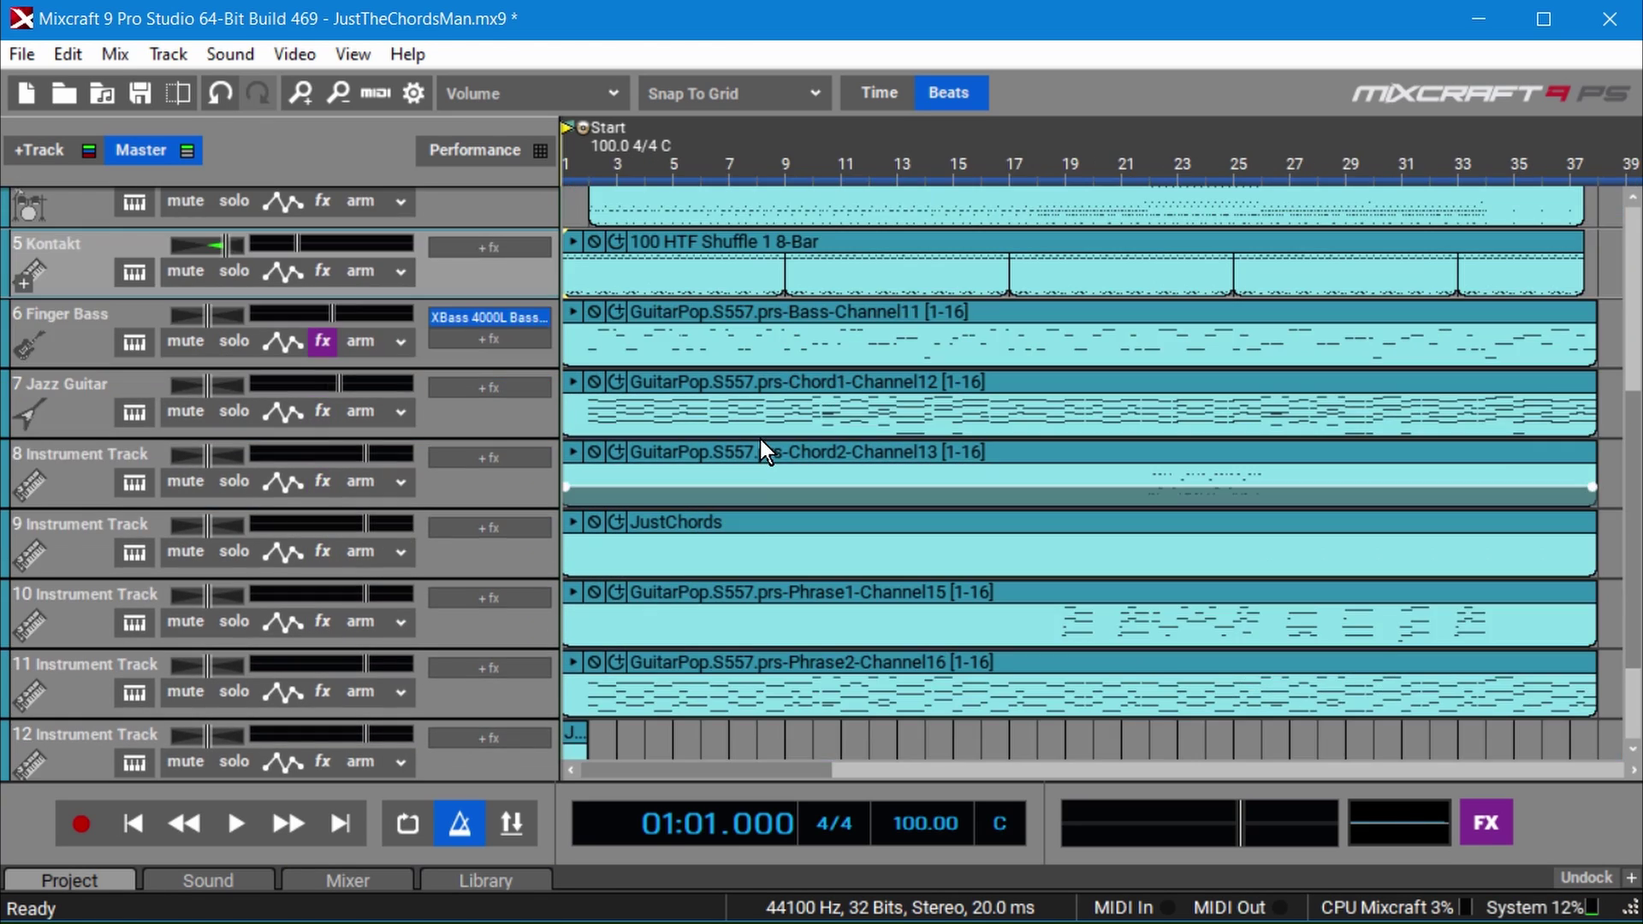
Step: Play the JustTheChordsMan arrangement from the start and stop it at 07:01.766
click(239, 821)
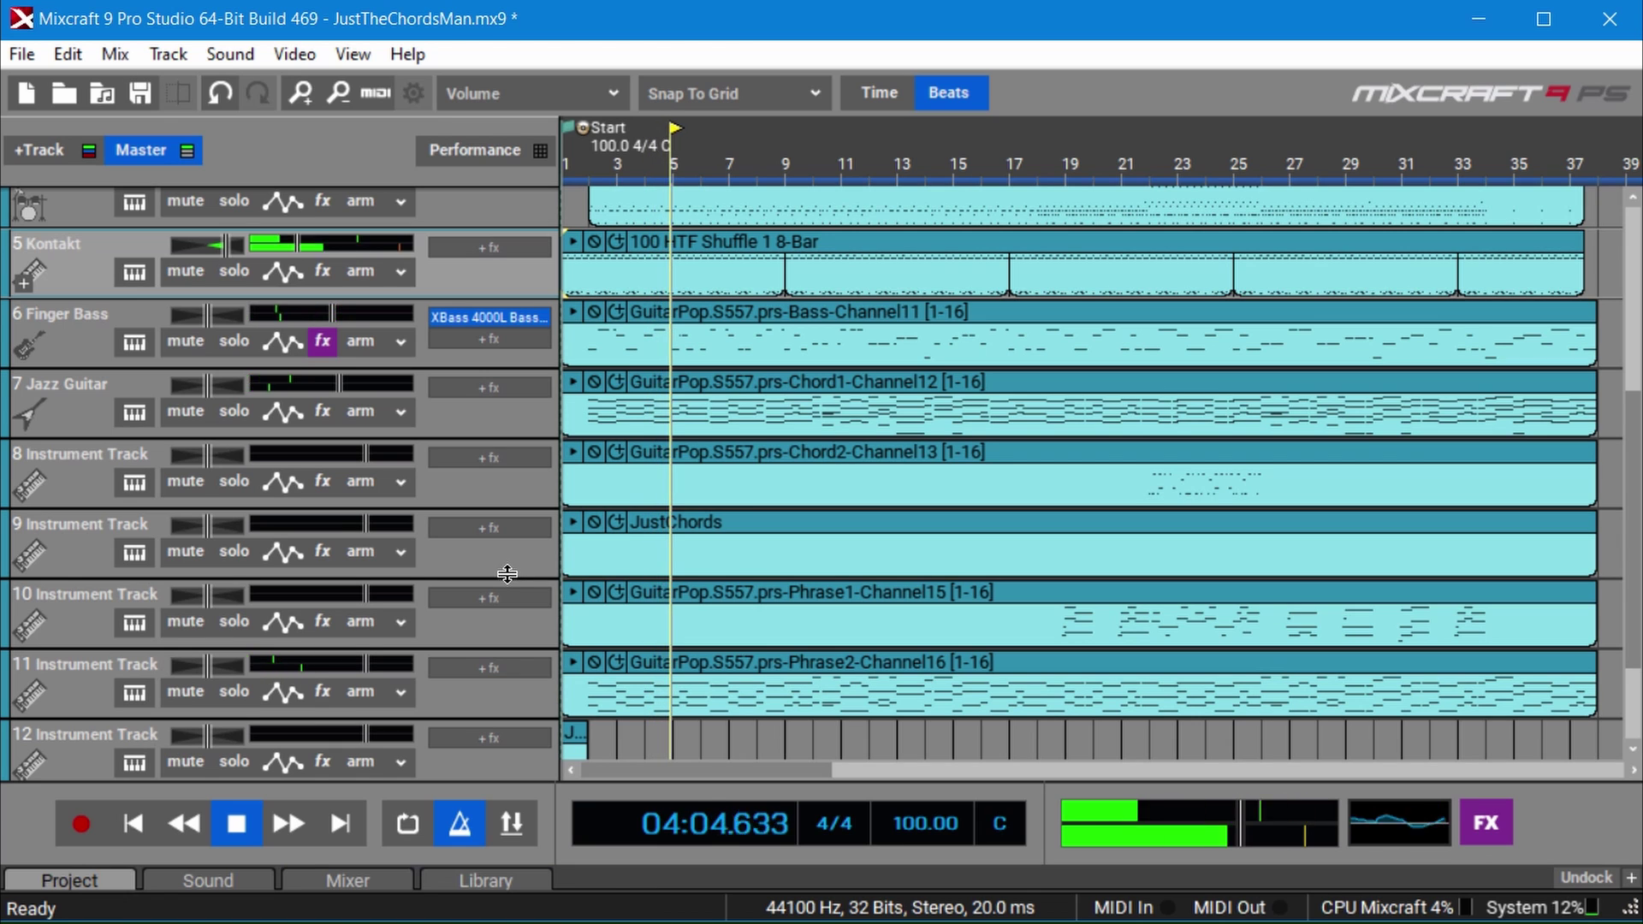
click(235, 822)
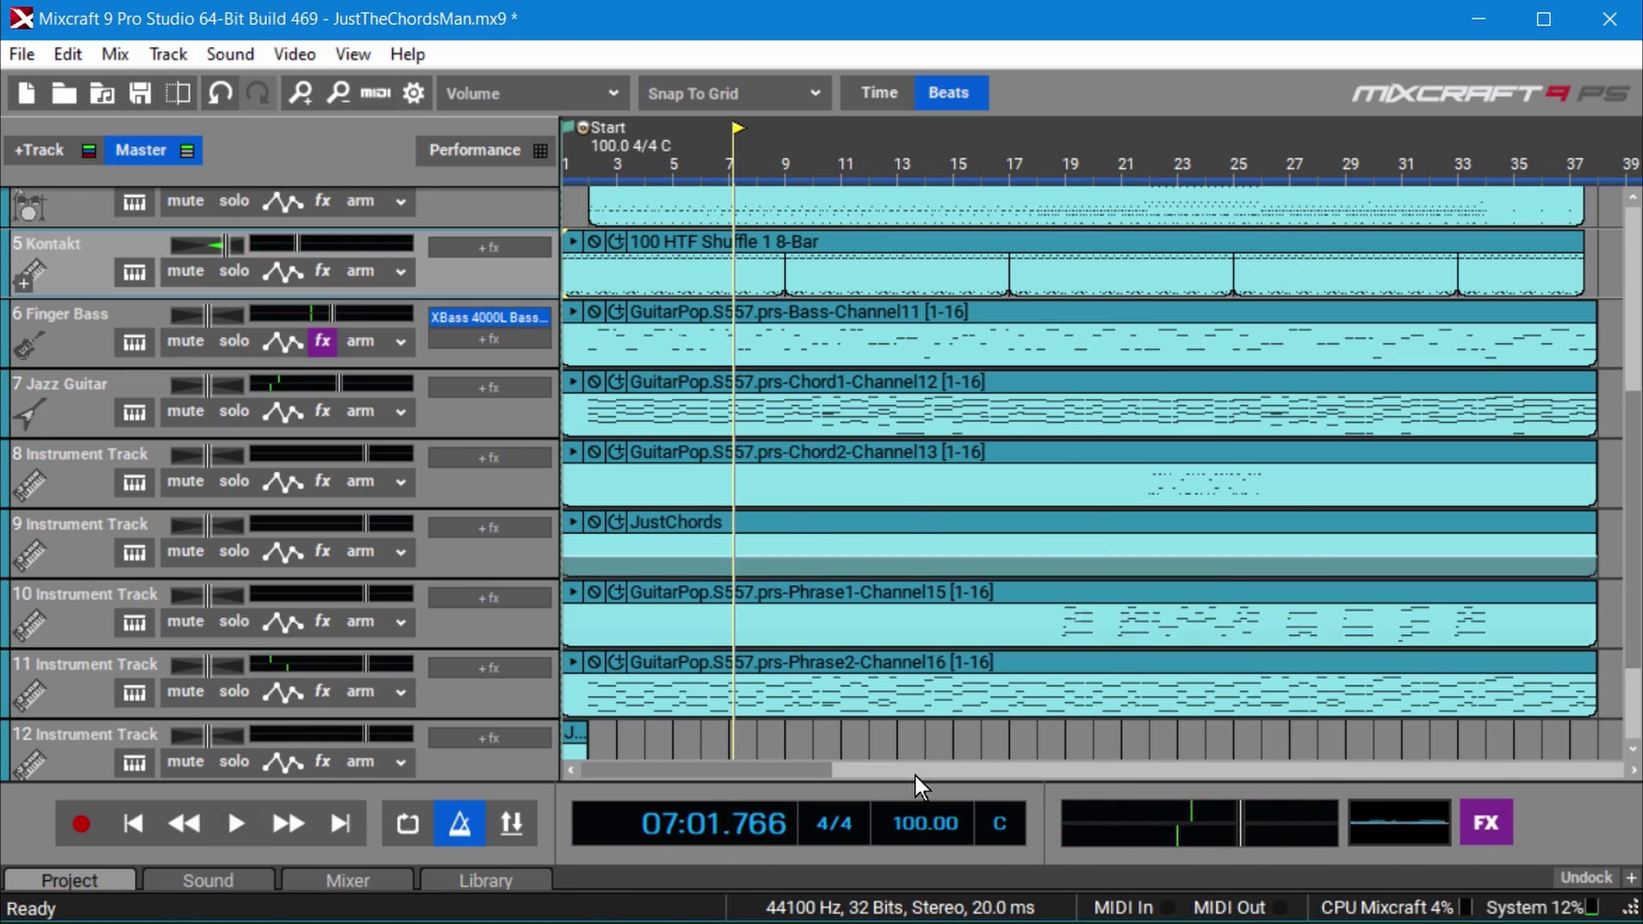